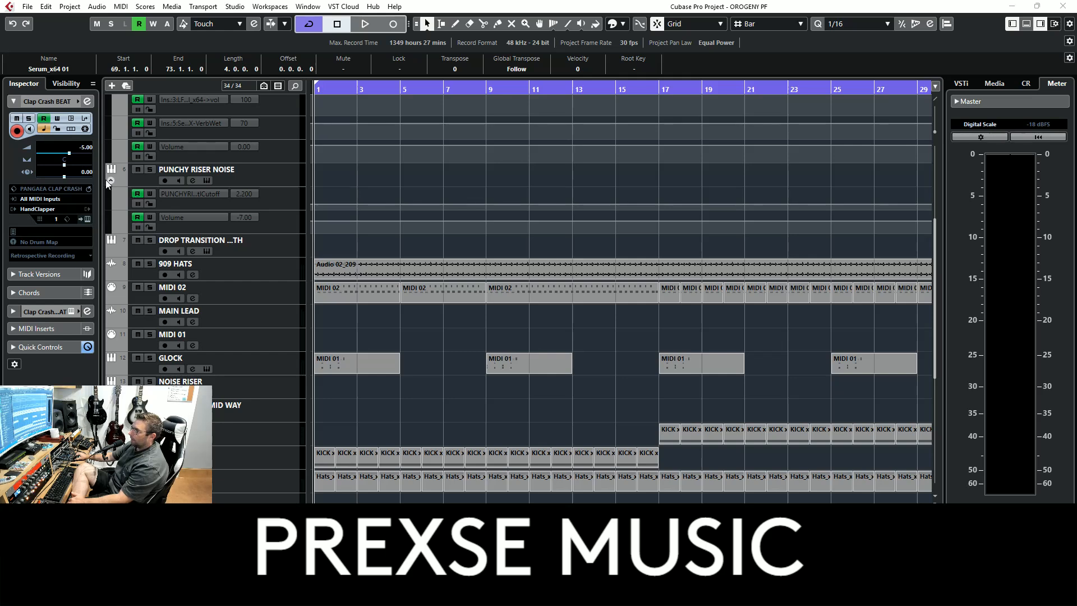
Step: Hide the automation lanes of the PUNCHY RISER NOISE and PAD GATED tracks
click(110, 182)
scroll(116, 141, up, 3)
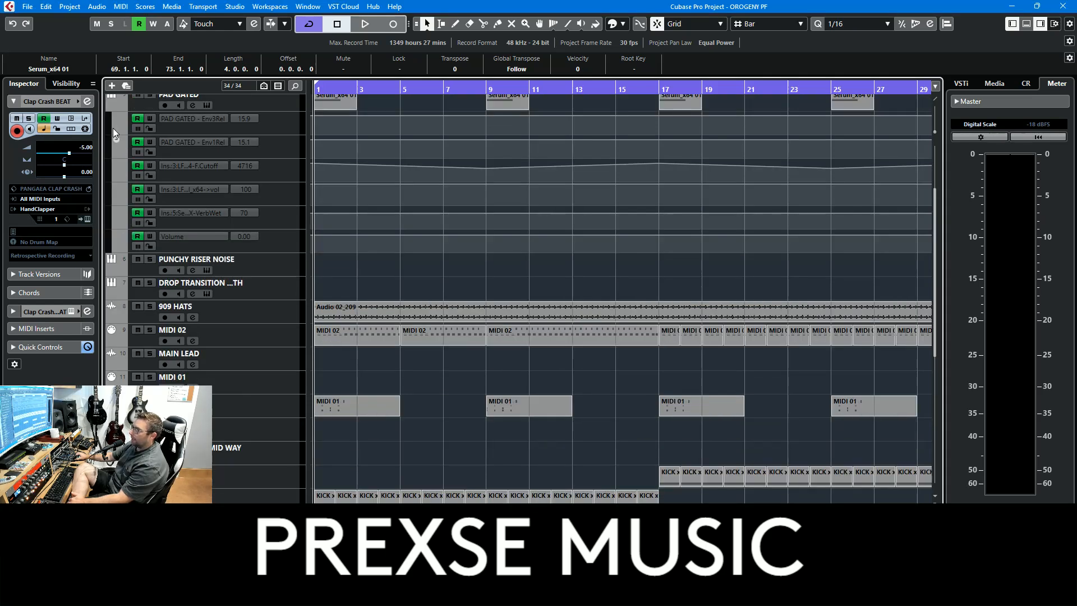
click(110, 104)
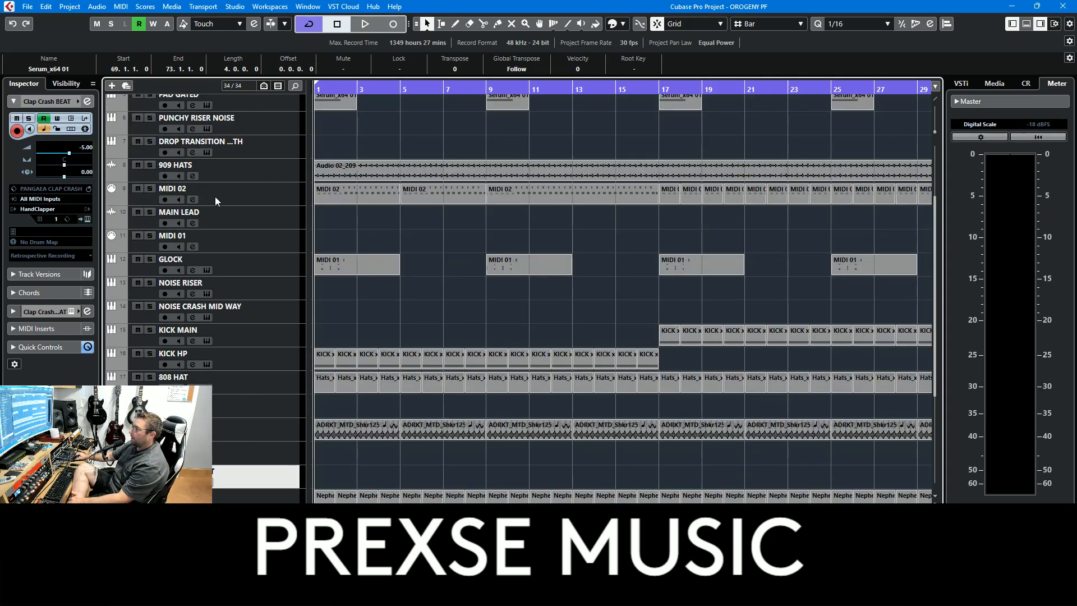
scroll(326, 259, up, 4)
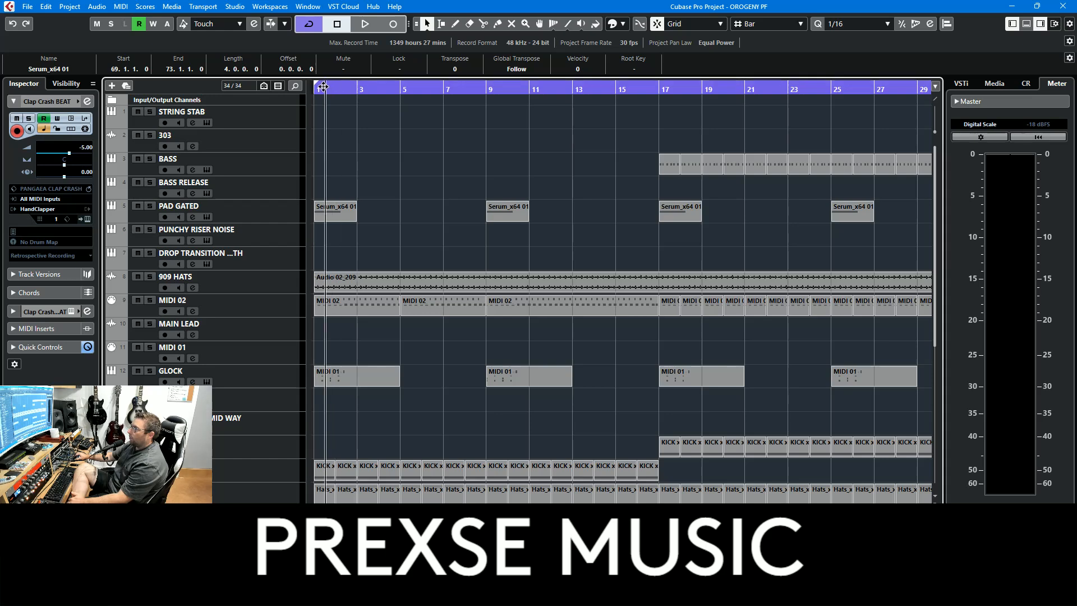
Step: Inspect the KICK drum synthesiser on the KICK HP track and close its window
key(h)
scroll(257, 233, down, 10)
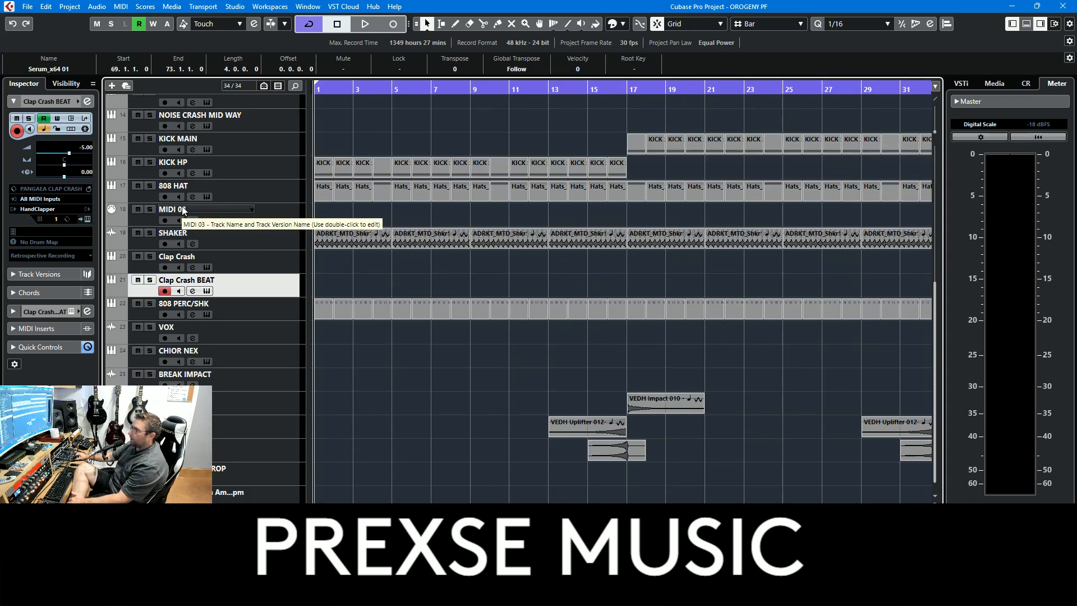
click(274, 170)
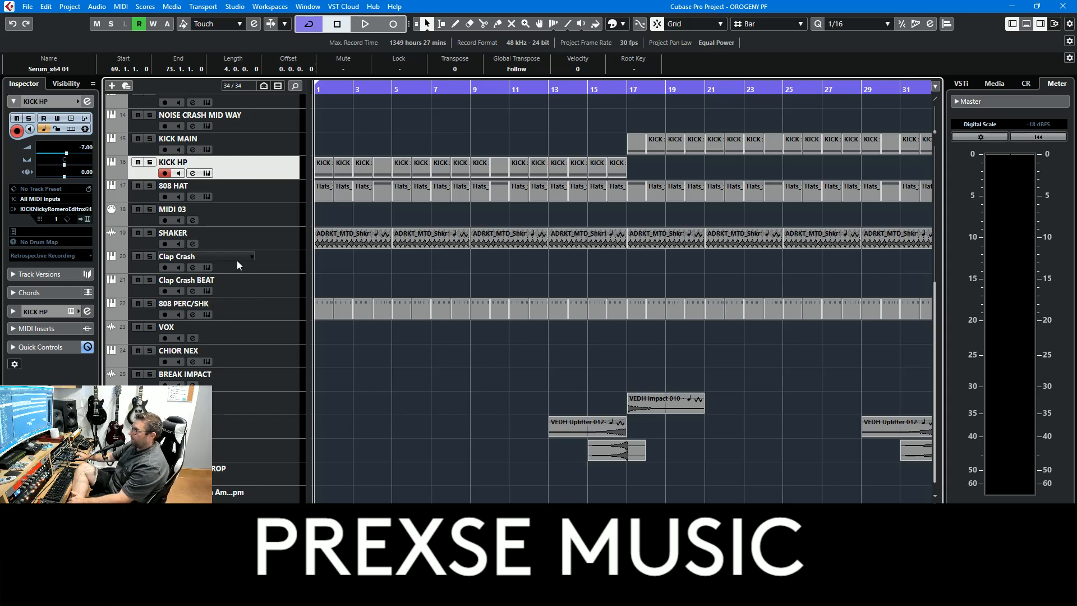
click(87, 220)
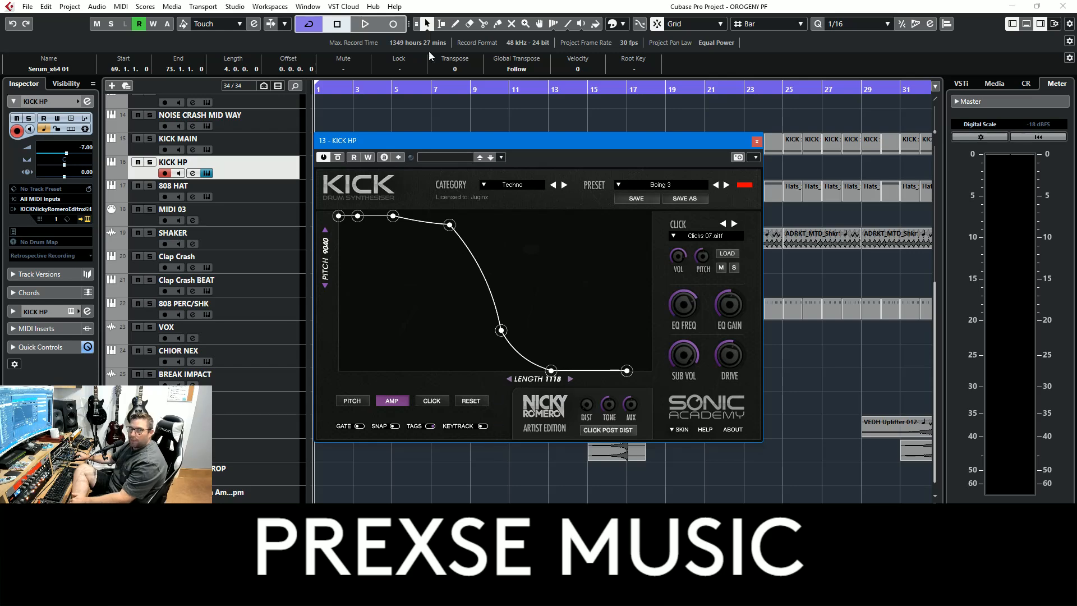
click(757, 141)
Step: Play the arrangement from bar 1 with KICK HP and KICK MAIN soloed, and move playback to bar 17
drag(350, 90, 218, 120)
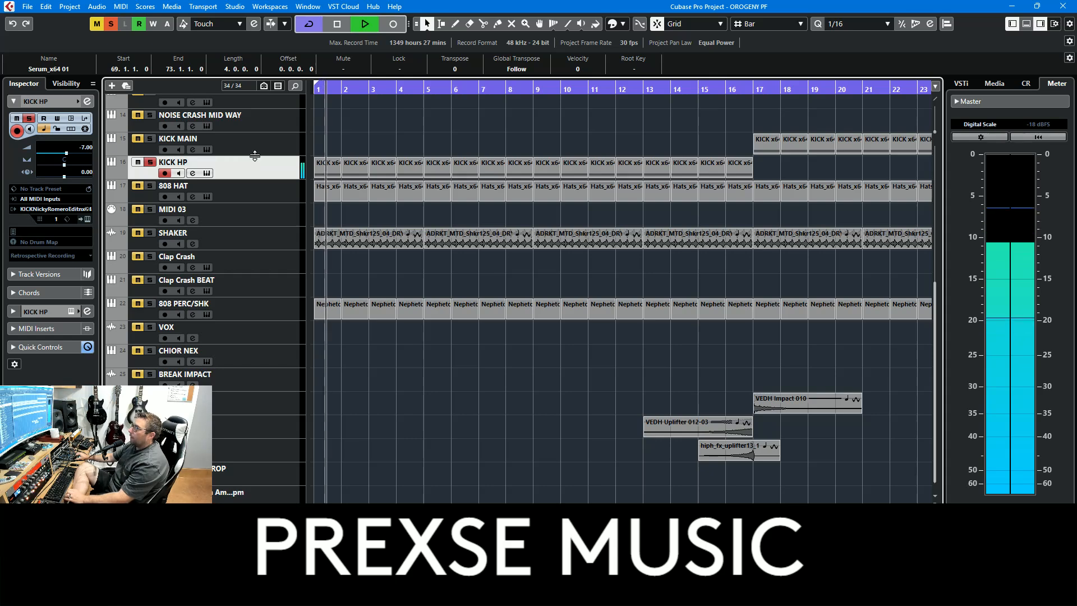
click(145, 141)
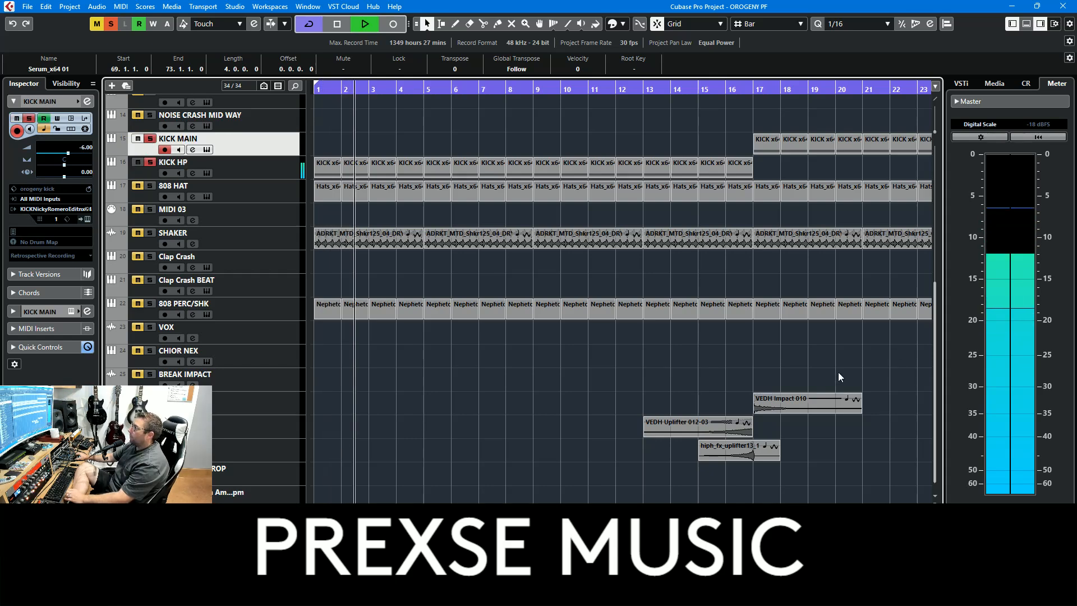
scroll(838, 372, up, 5)
scroll(862, 240, right, 4)
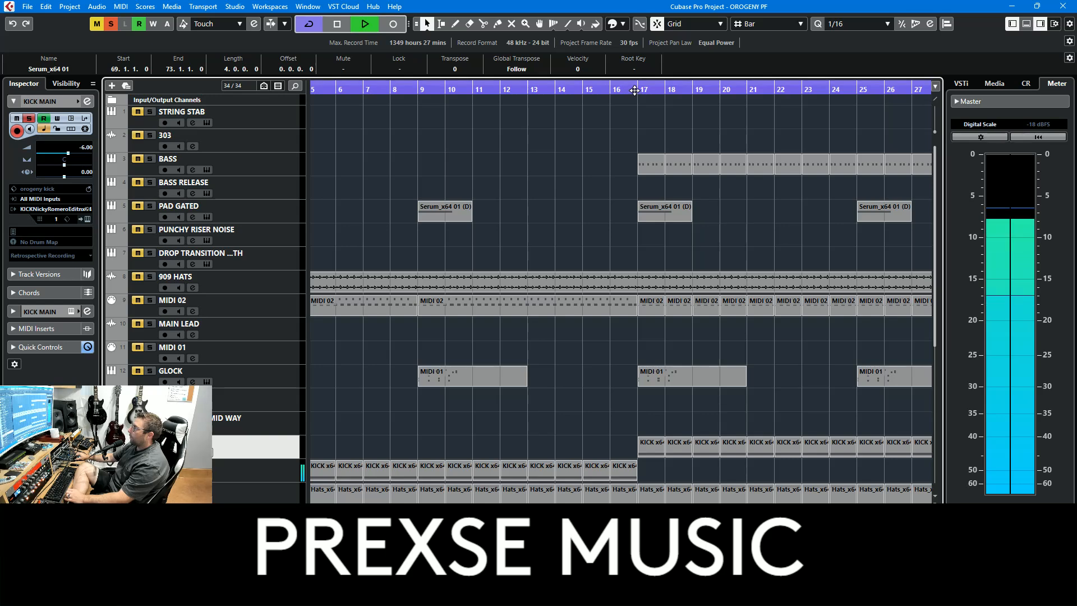
drag(635, 90, 635, 101)
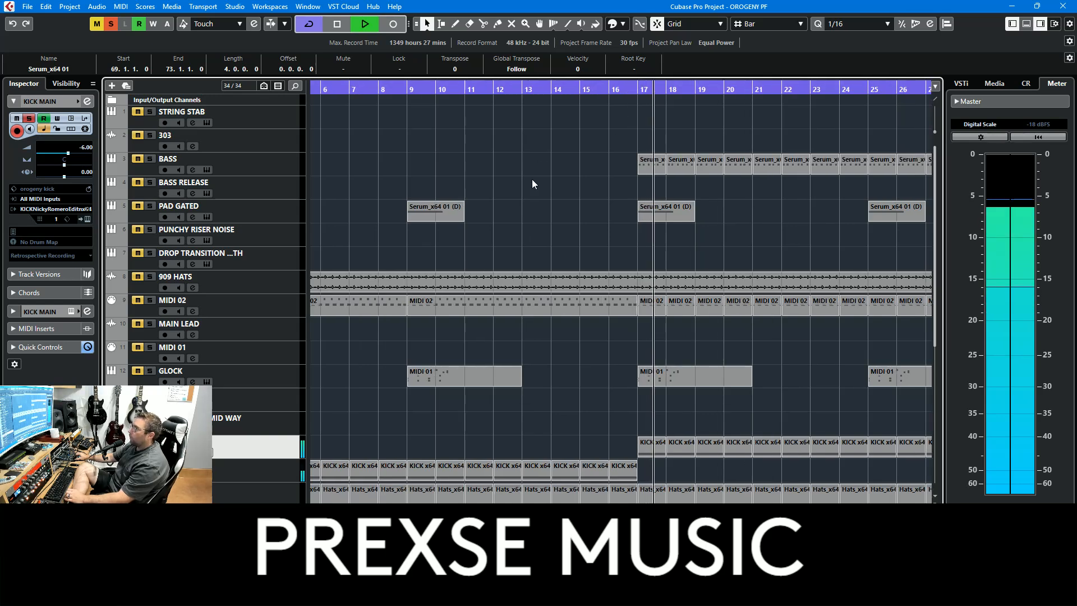
Step: Add the PAD GATED track to the soloed tracks and open its Serum instrument
scroll(472, 185, left, 5)
scroll(524, 248, down, 1)
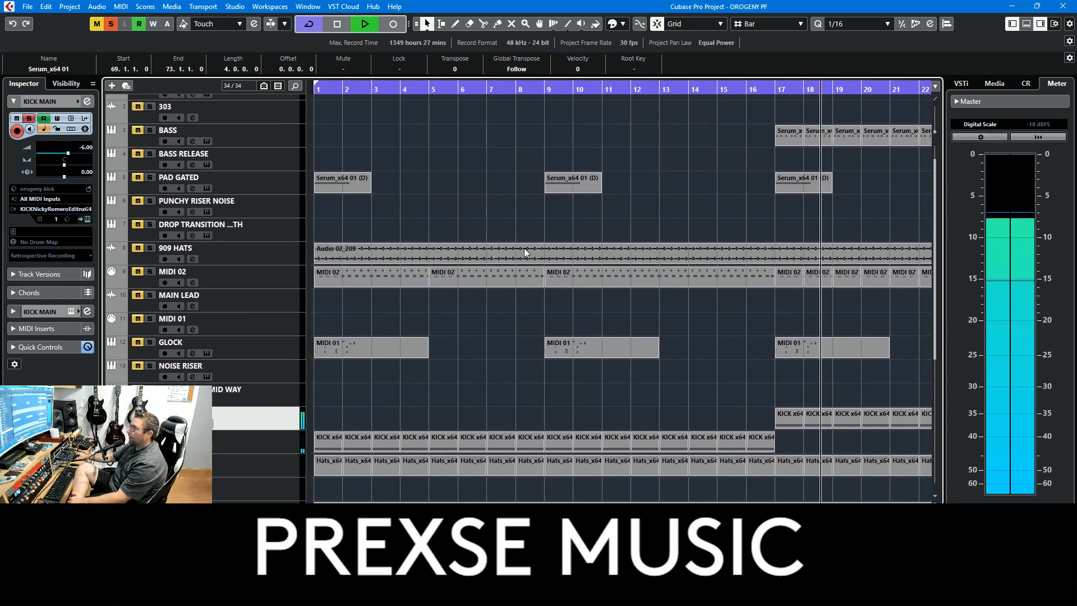
scroll(478, 306, up, 1)
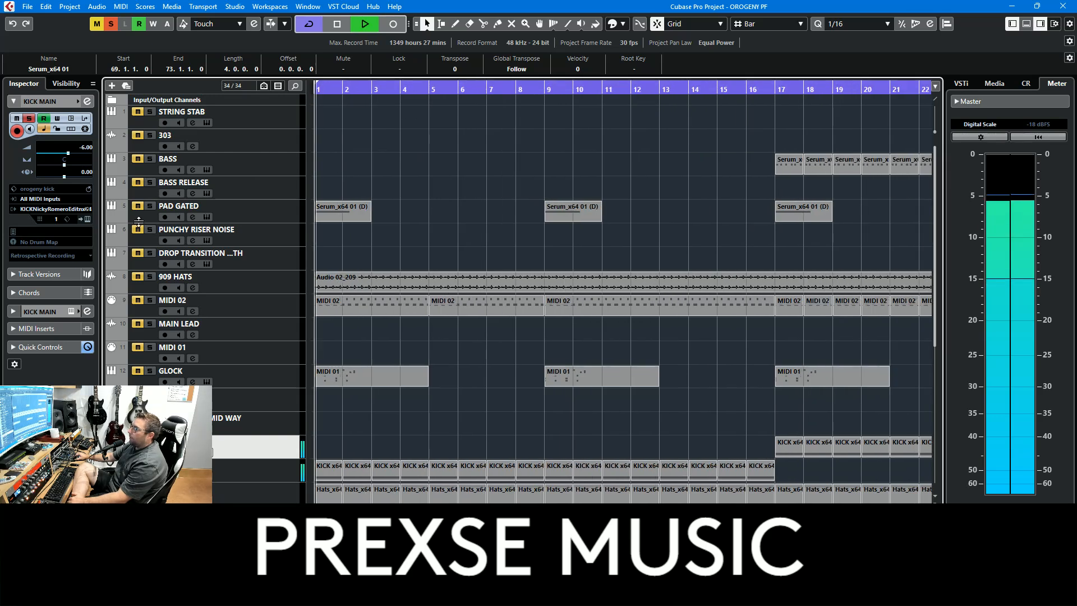
click(268, 204)
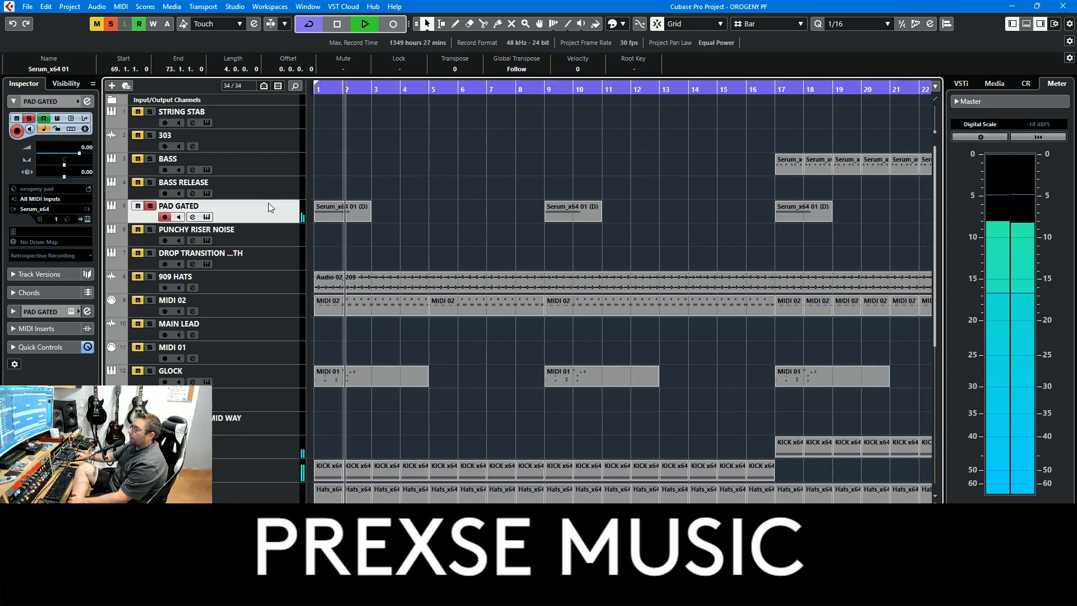
click(87, 219)
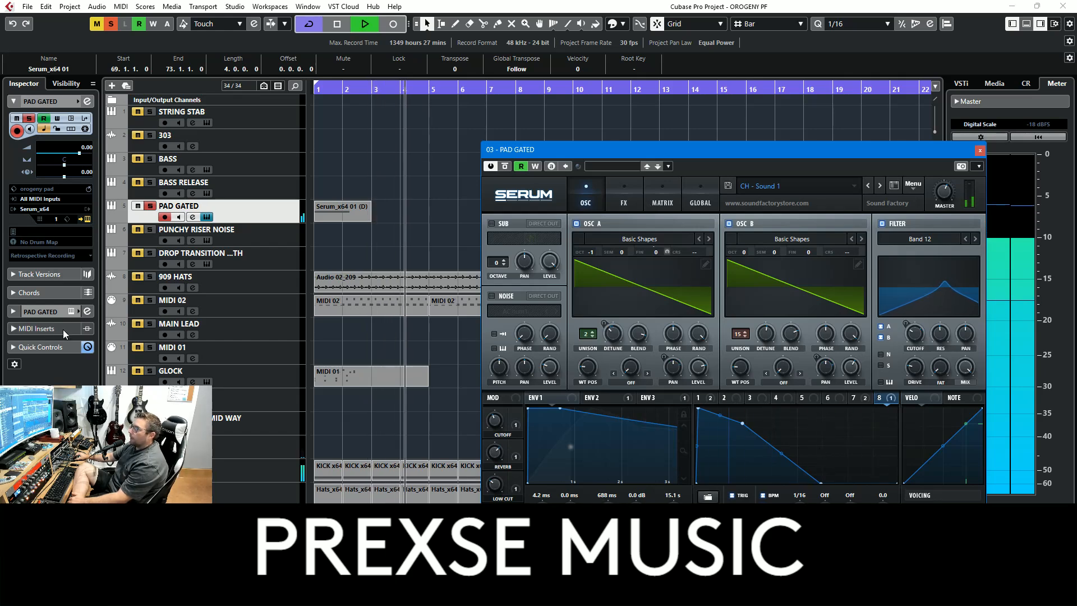
Step: Inspect the PAD GATED audio inserts FabFilter Pro-Q 3, Decapitator, LFOTool and SSLComp
click(32, 314)
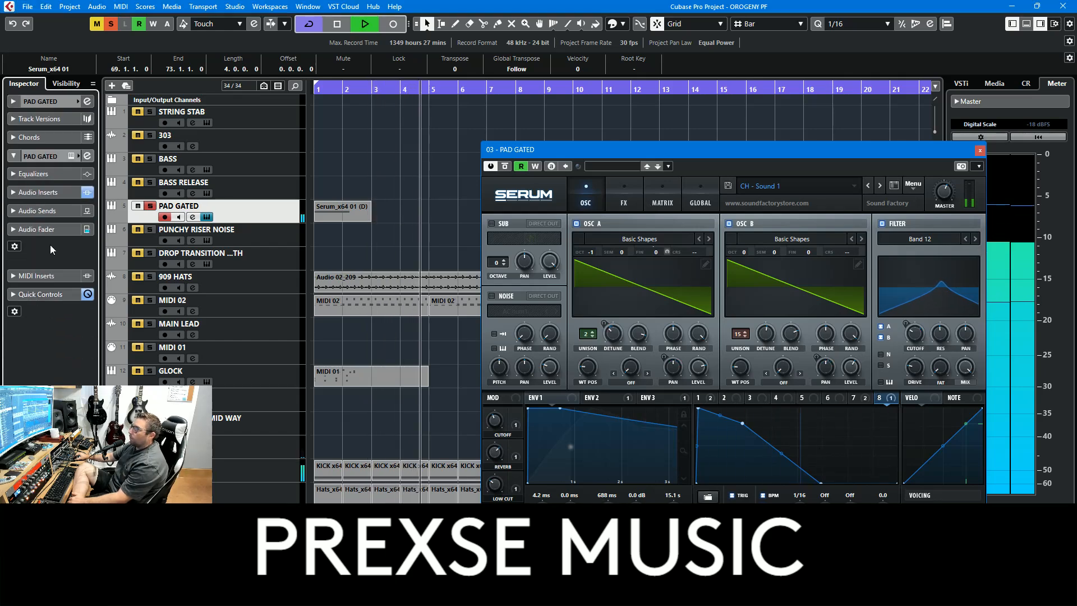
click(39, 195)
click(47, 216)
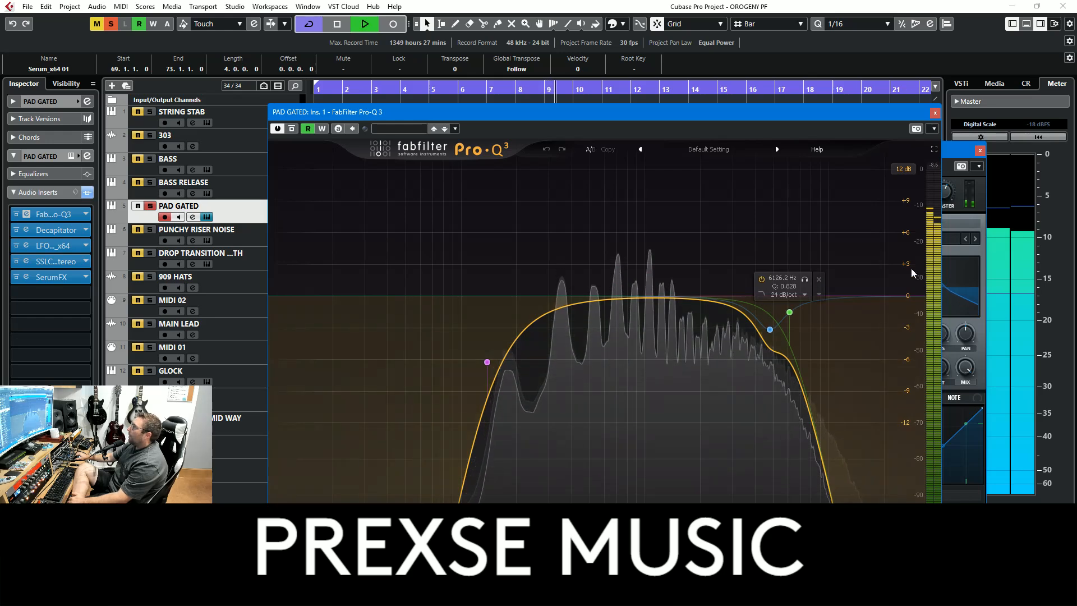
mouse_move(797, 349)
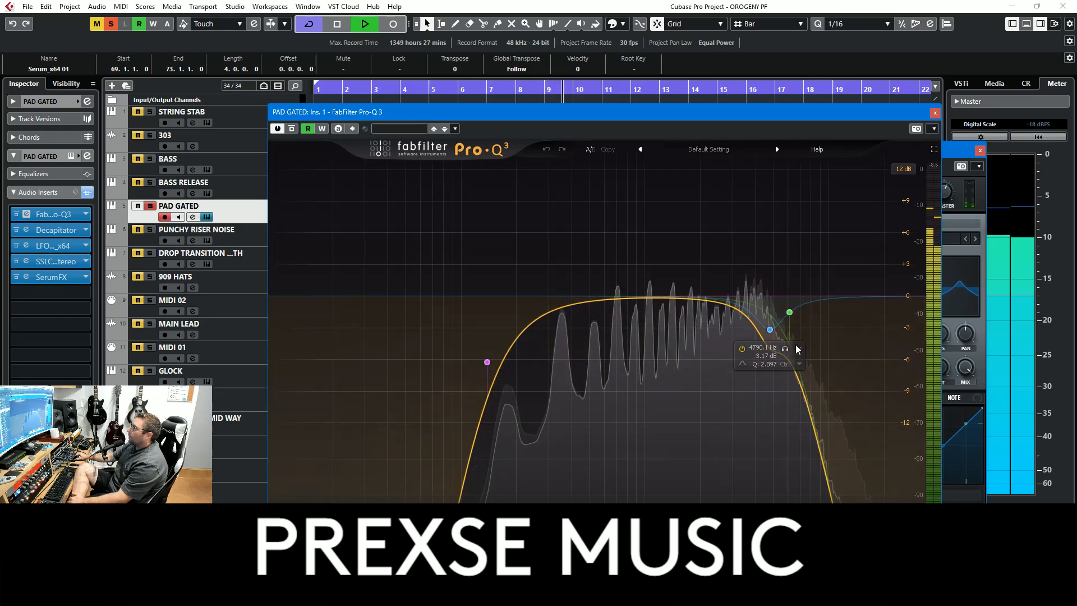
click(51, 231)
click(53, 246)
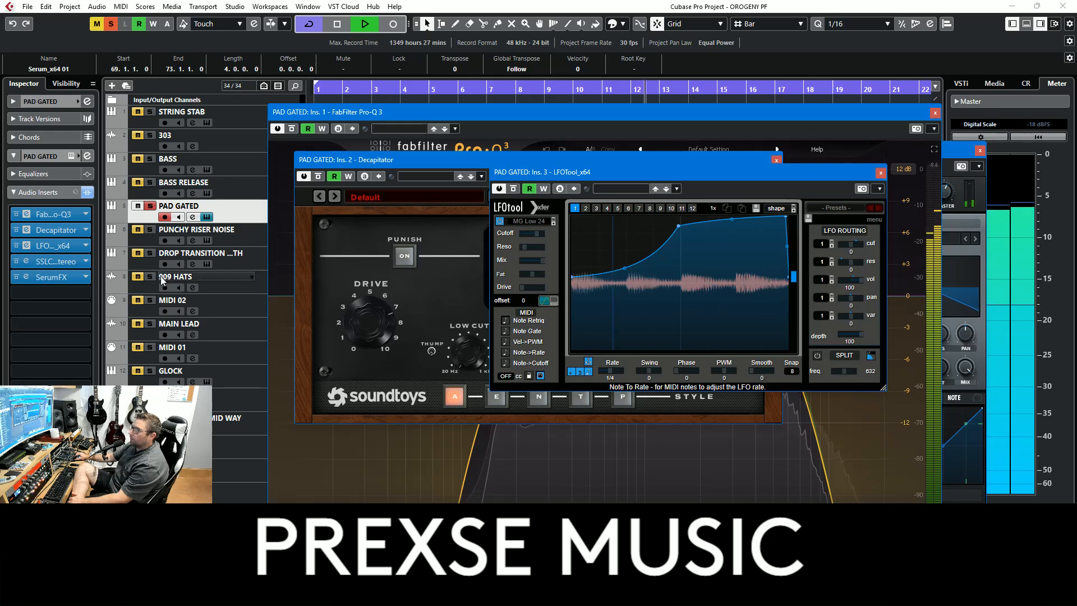
click(65, 262)
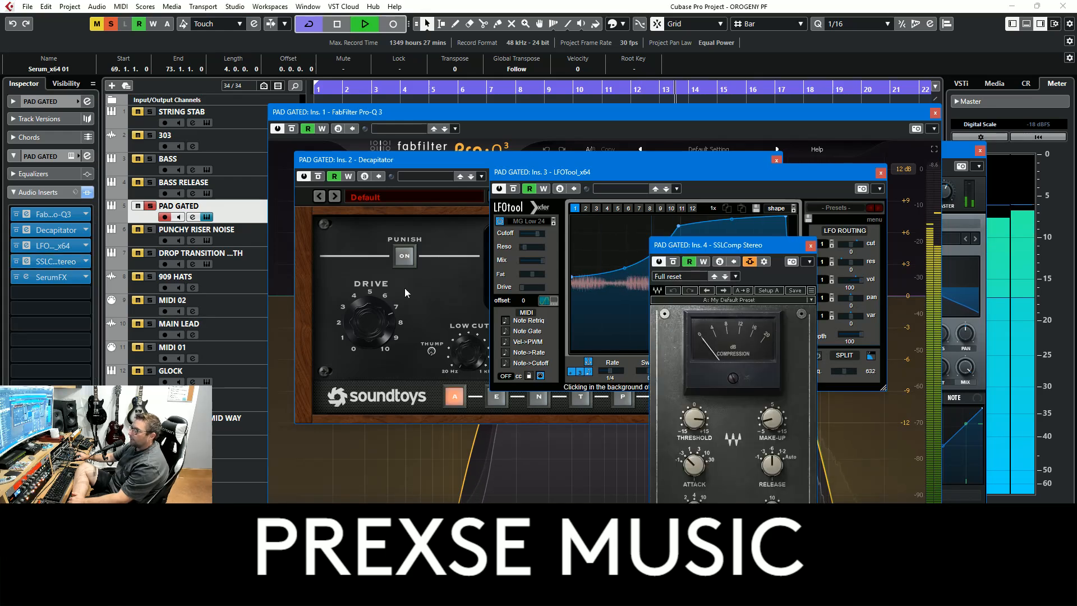
Step: Check the SerumFX insert on PAD GATED and close all of the track's insert windows
click(811, 246)
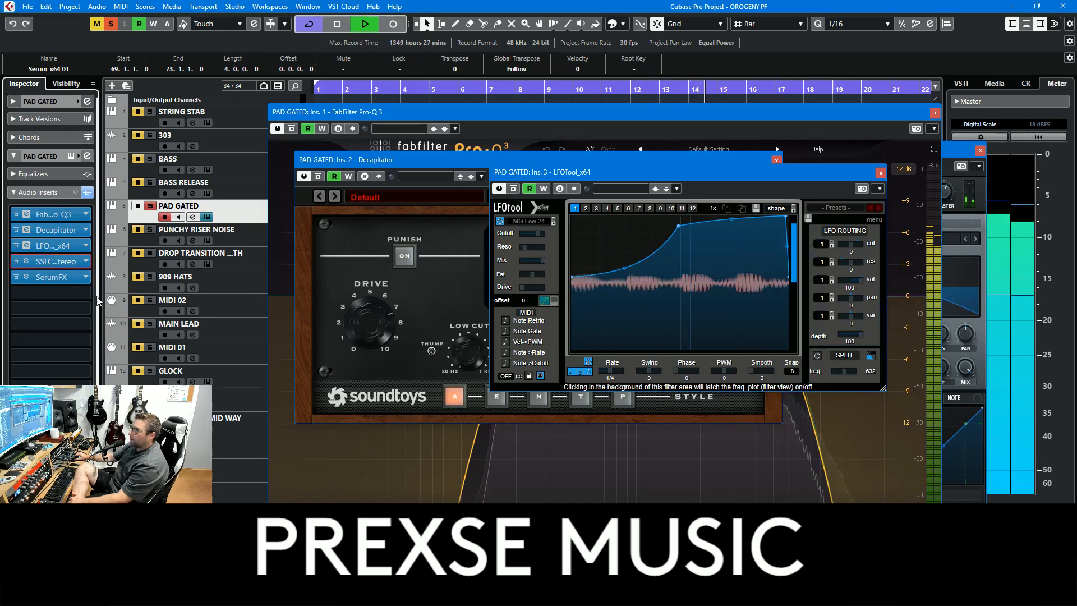
click(51, 277)
click(933, 195)
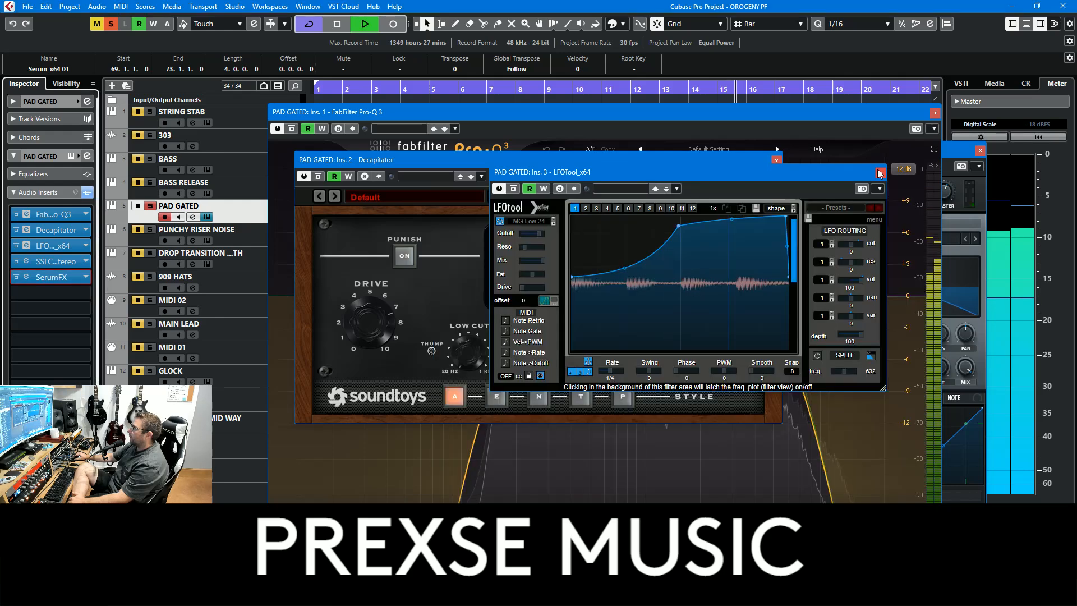
click(881, 173)
click(776, 163)
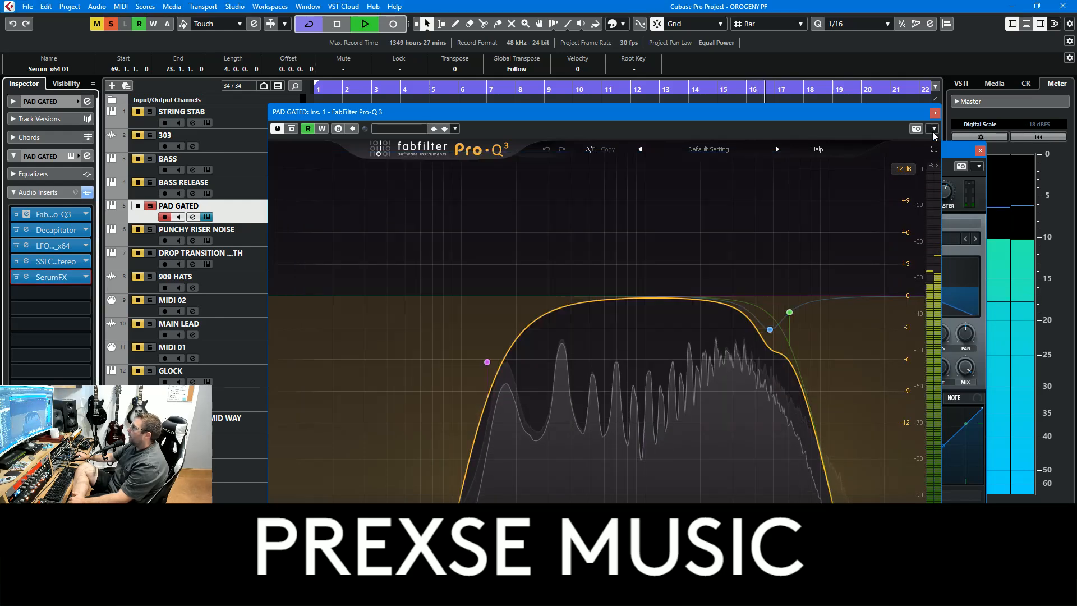
click(935, 113)
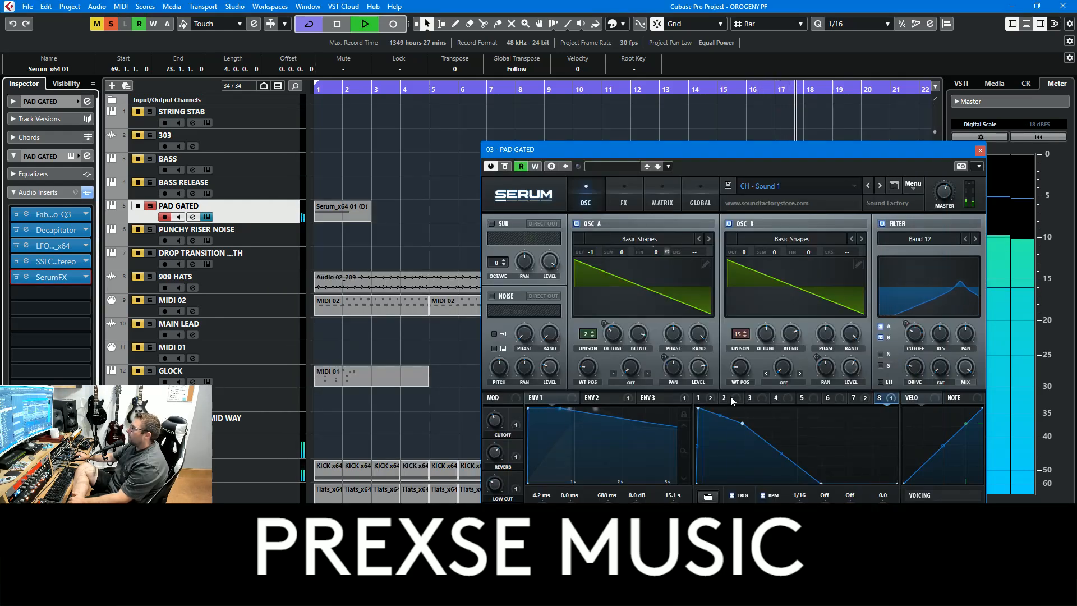
Step: Review the LFO shapes and modulation matrix of the PAD GATED Serum patch and close the instrument
click(853, 398)
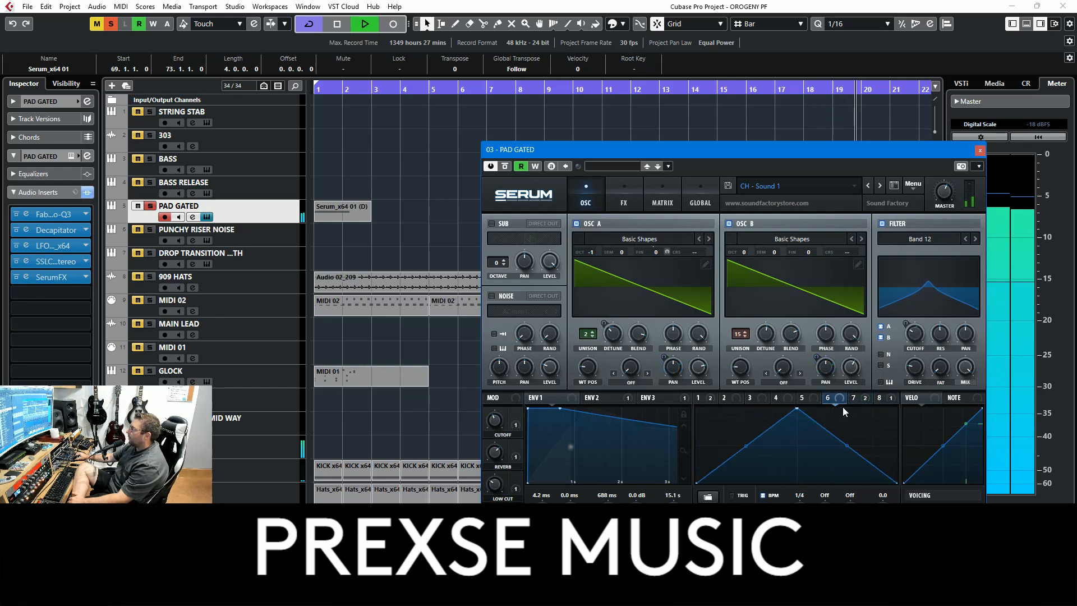
click(875, 399)
click(610, 179)
click(662, 194)
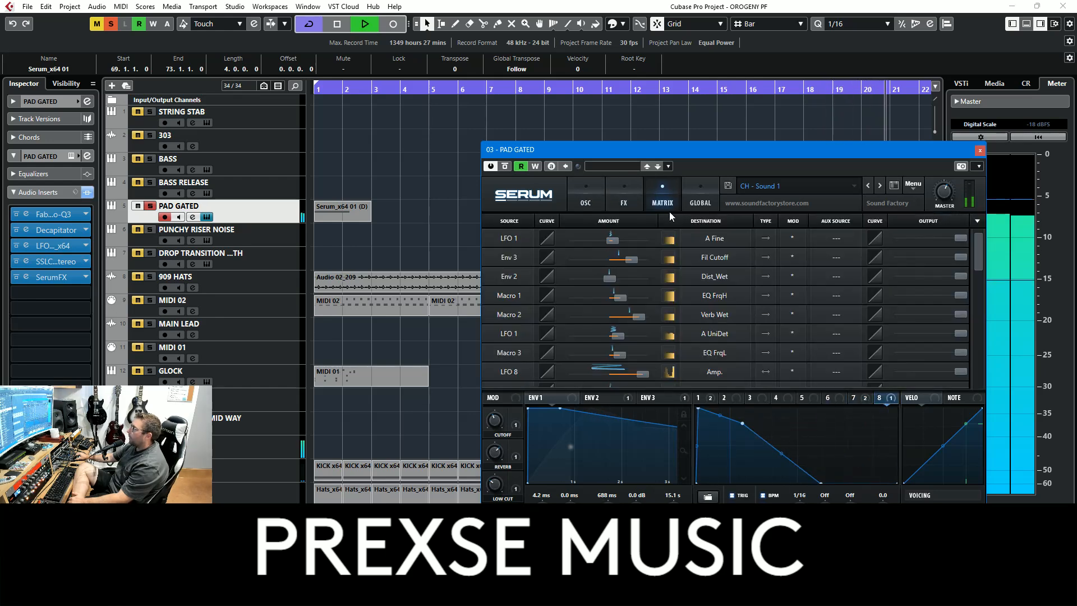
scroll(621, 359, down, 3)
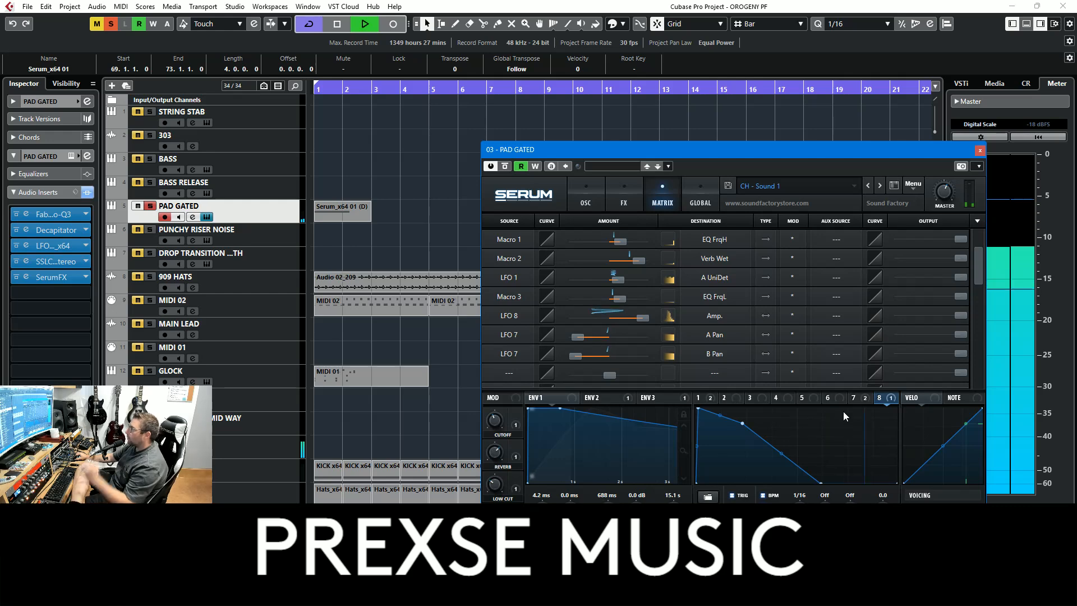
click(979, 151)
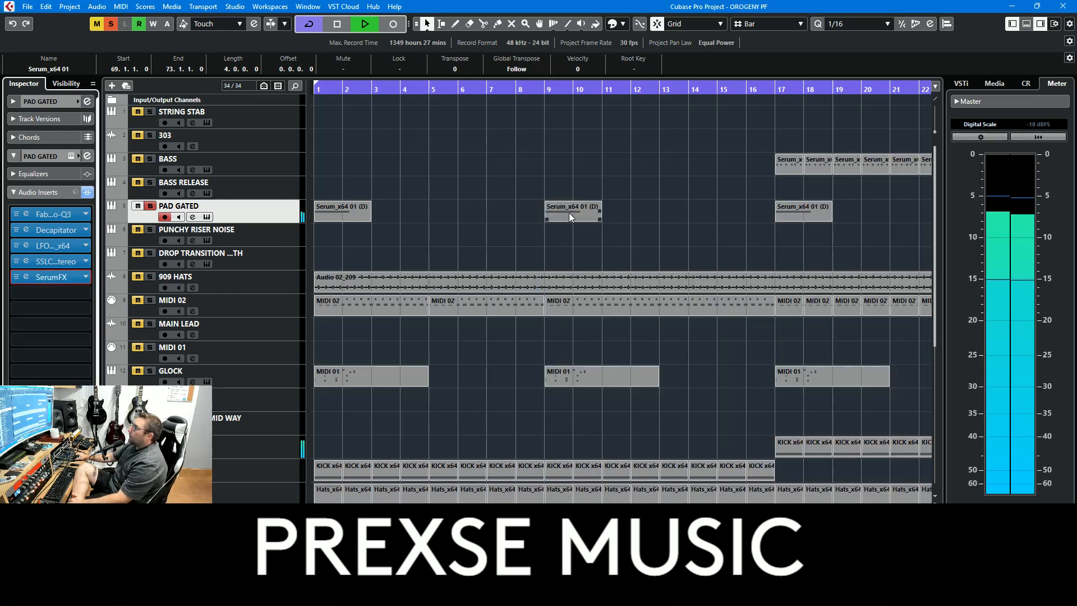
Step: Solo the 909 HATS track as well and inspect its MonoToStereo and UAD Pure Plate inserts, closing both windows
click(150, 276)
click(246, 283)
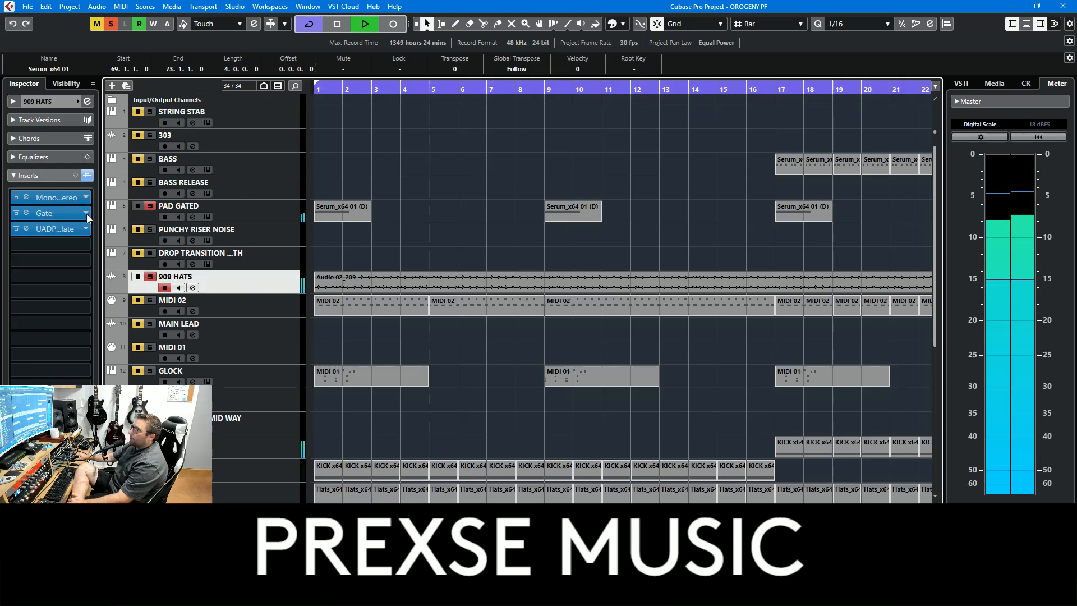
click(65, 198)
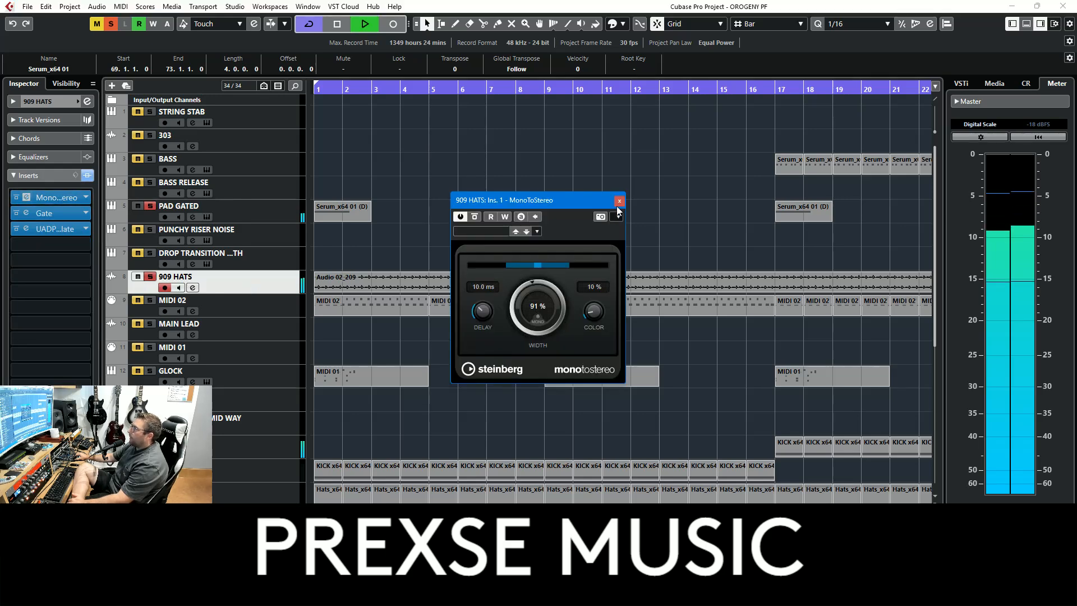
click(54, 228)
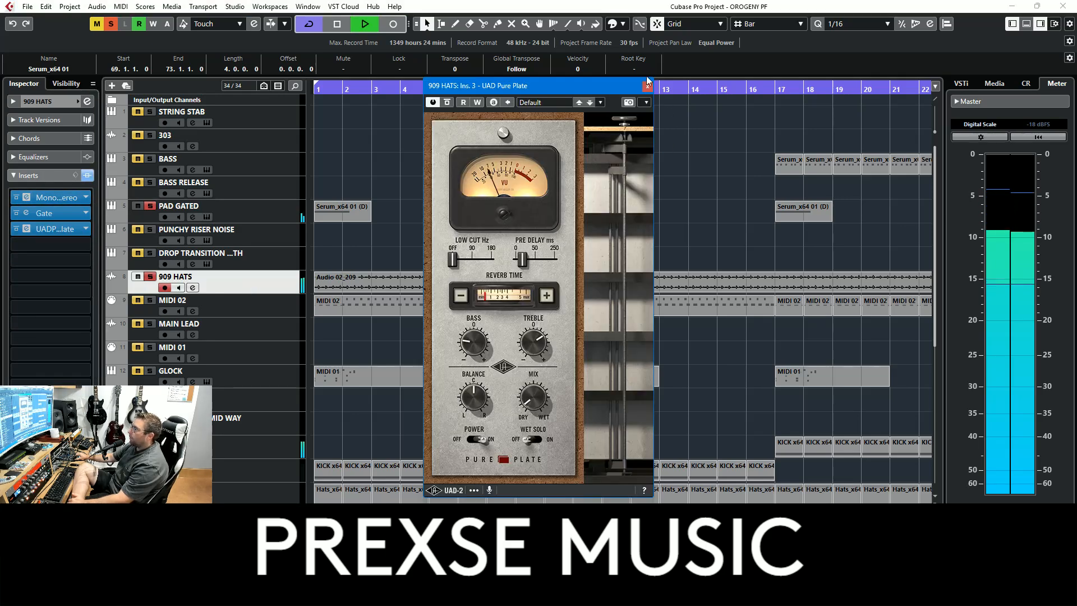
click(648, 85)
click(617, 201)
Step: Add the GLOCK track to the soloed tracks and restart playback from bar 1
scroll(585, 228, down, 5)
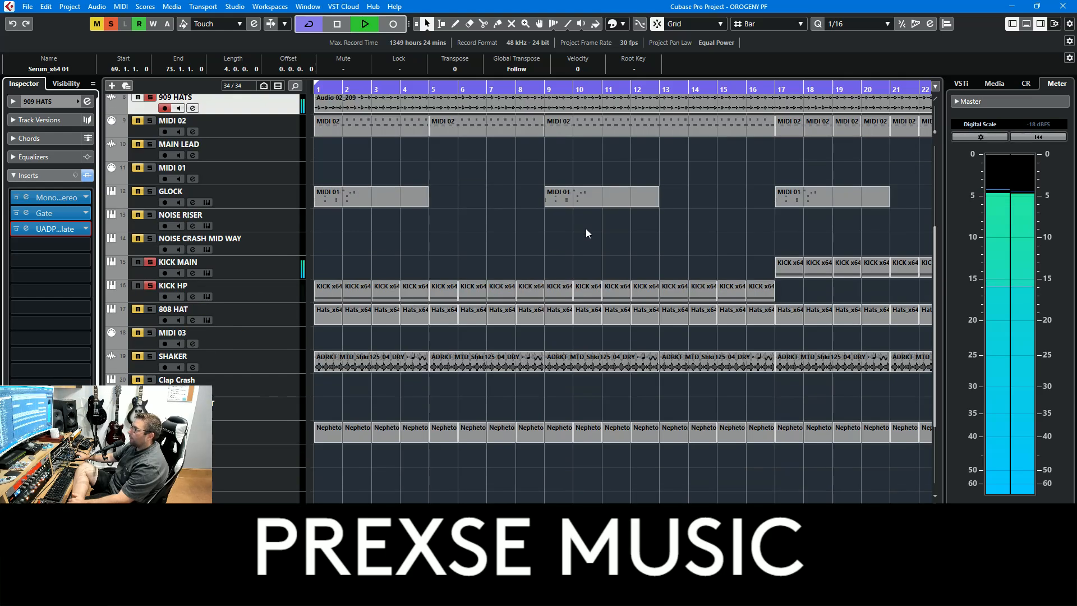
scroll(297, 261, up, 5)
scroll(286, 292, down, 5)
scroll(312, 294, up, 5)
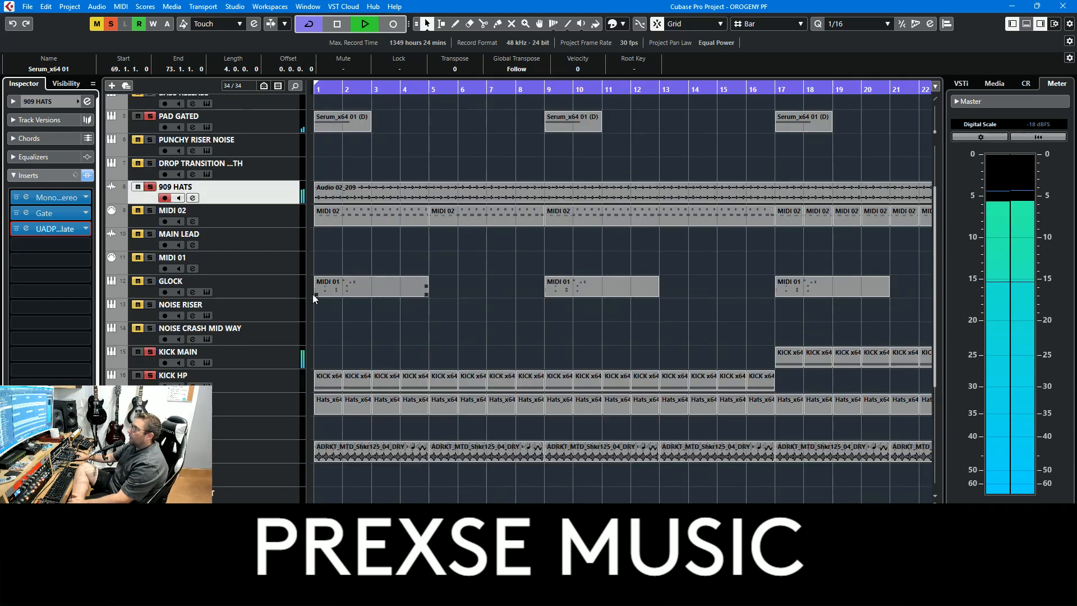
click(153, 282)
drag(340, 90, 226, 101)
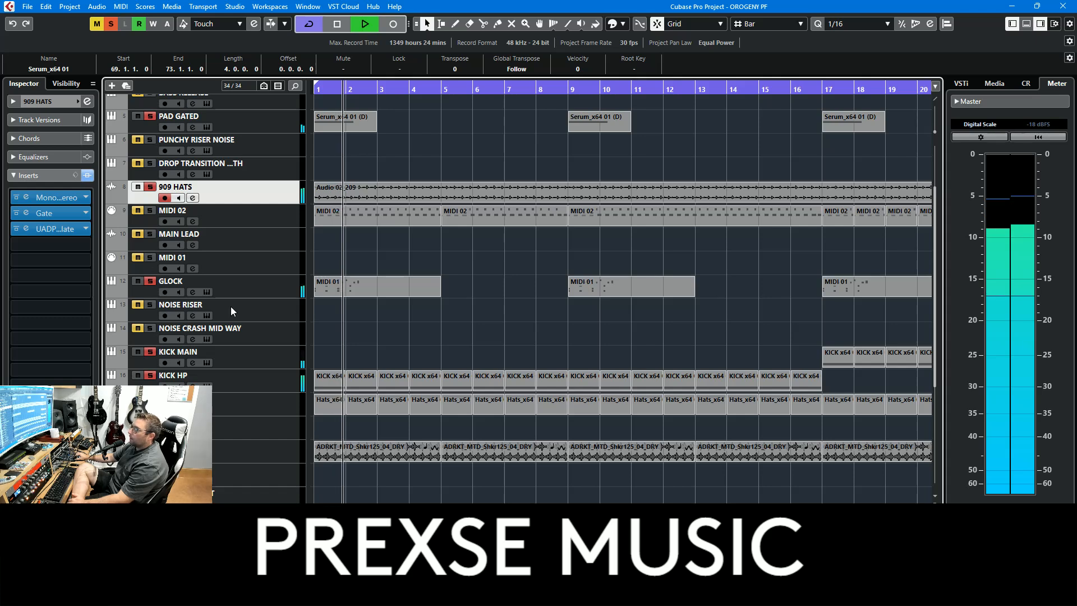
Step: Open the HALion Sonic SE instrument of the GLOCK track
click(227, 289)
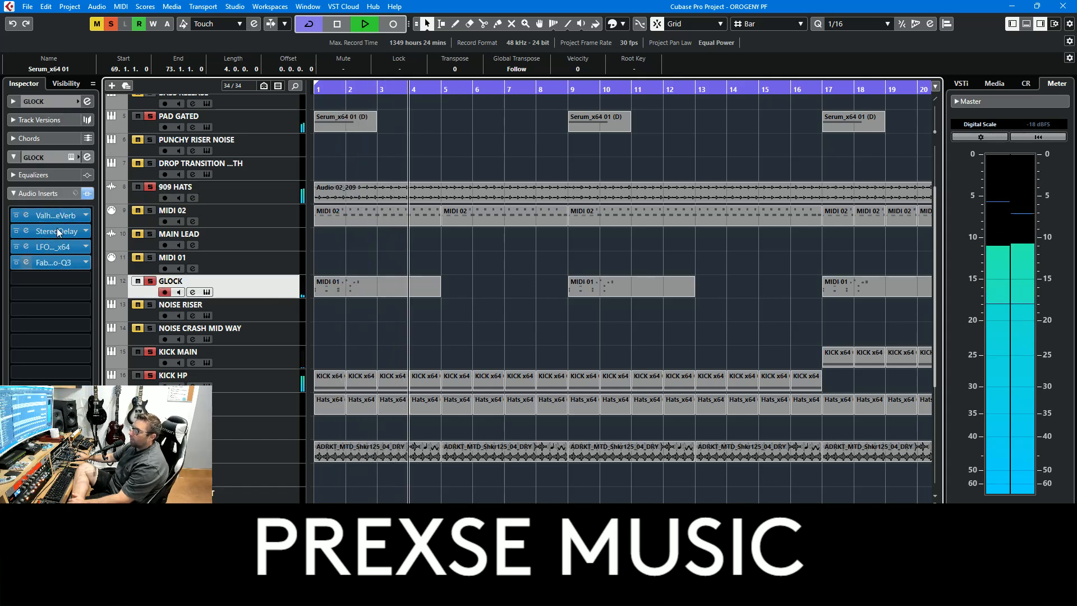
click(48, 101)
click(88, 219)
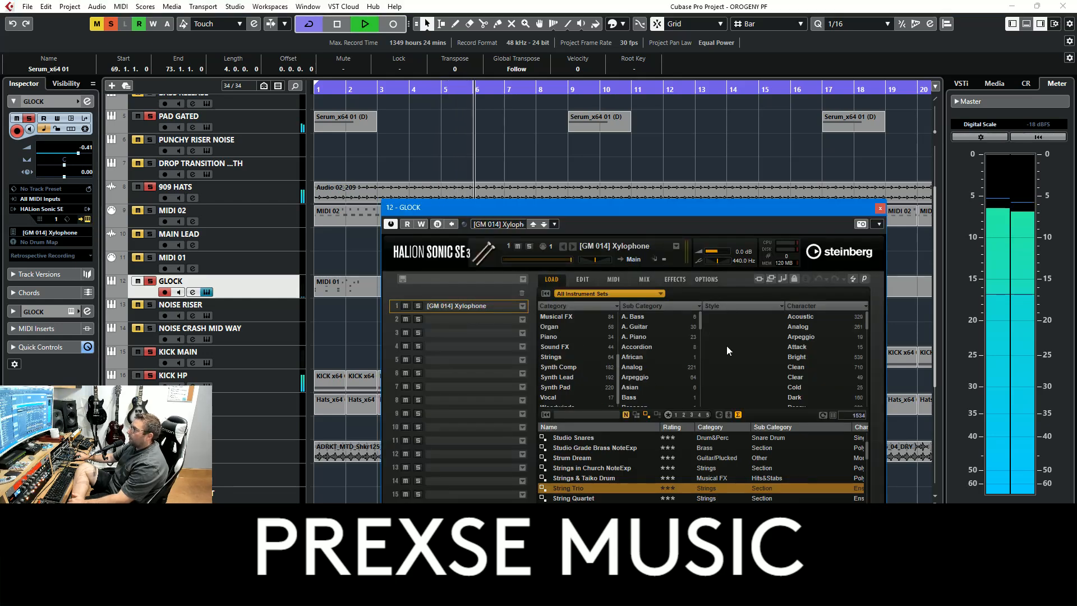
Step: Close the GLOCK instrument and review the notes of the GLOCK part at bar 9 in the Key Editor, closing it again
click(880, 209)
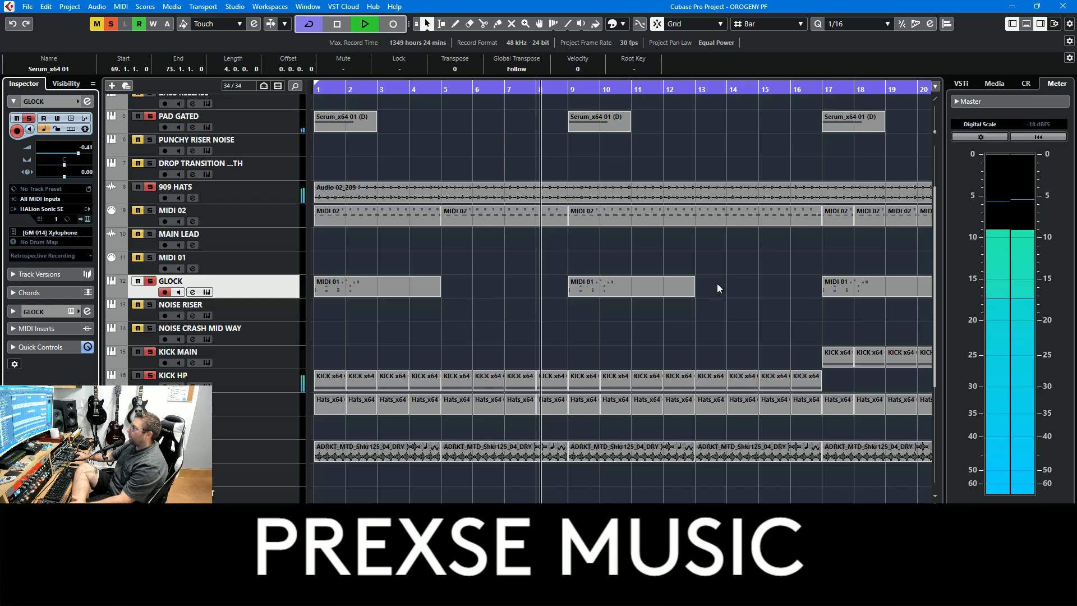
double_click(627, 291)
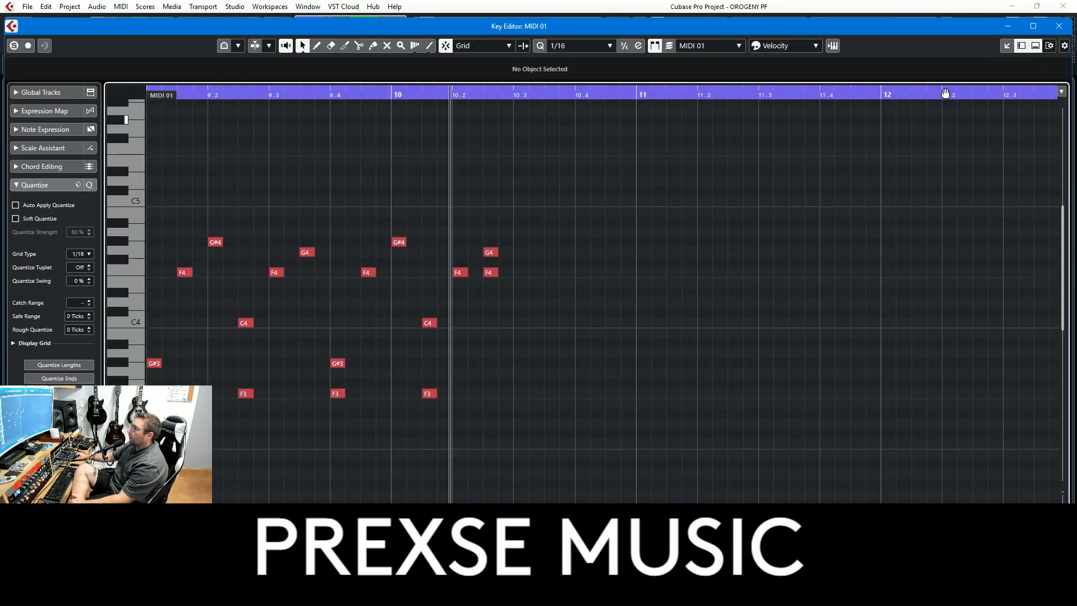
click(1059, 26)
Step: Add the SHAKER and 808 PERC/SHK tracks to the soloed tracks and inspect the Nepheton instrument of 808 PERC/SHK, closing its window
scroll(482, 365, down, 3)
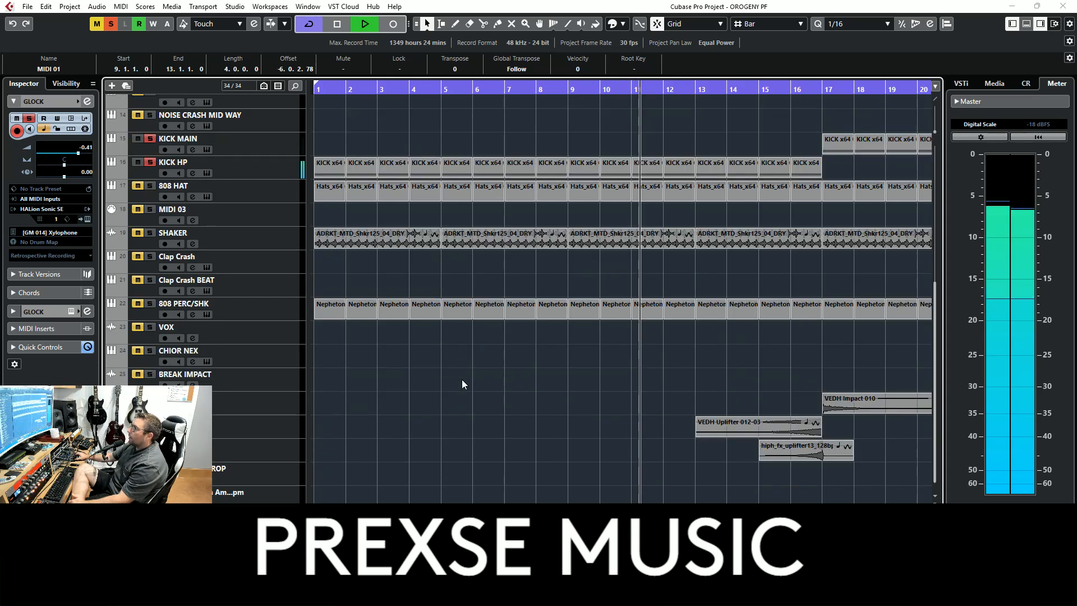
click(150, 232)
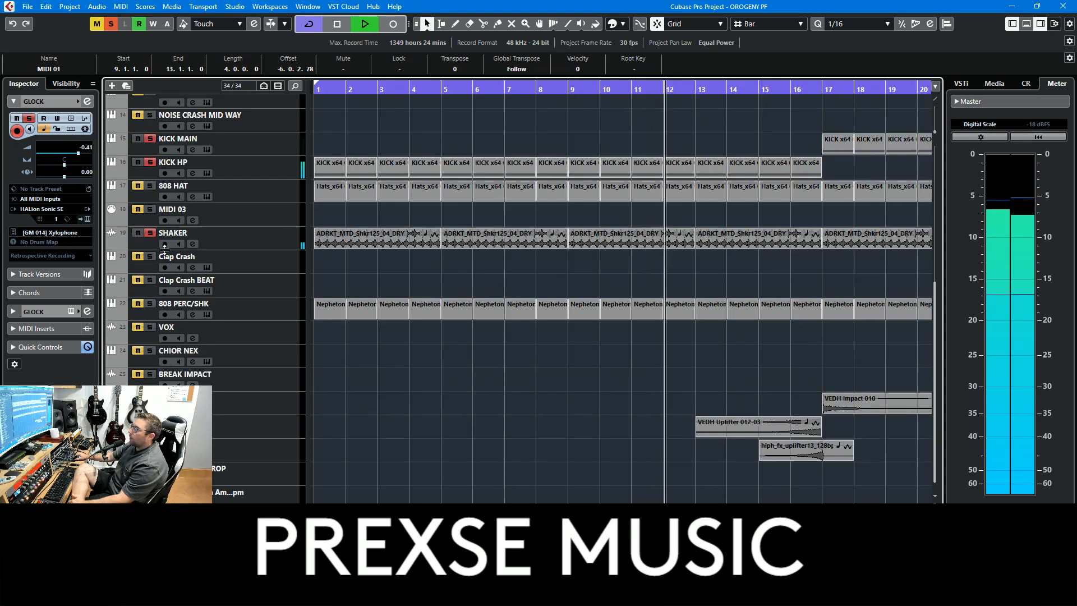
click(150, 304)
click(268, 306)
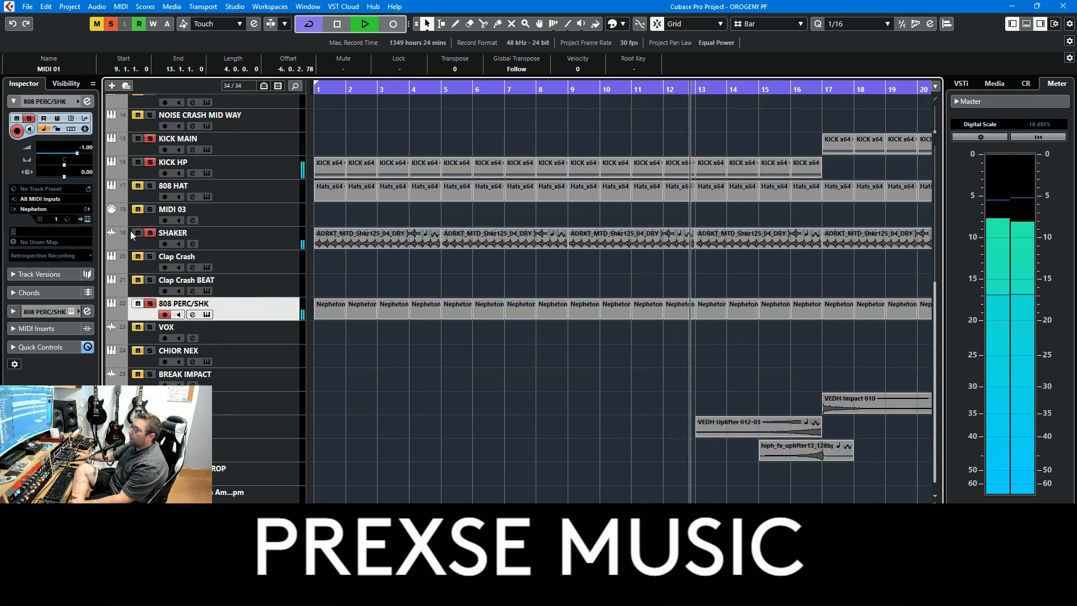
click(87, 220)
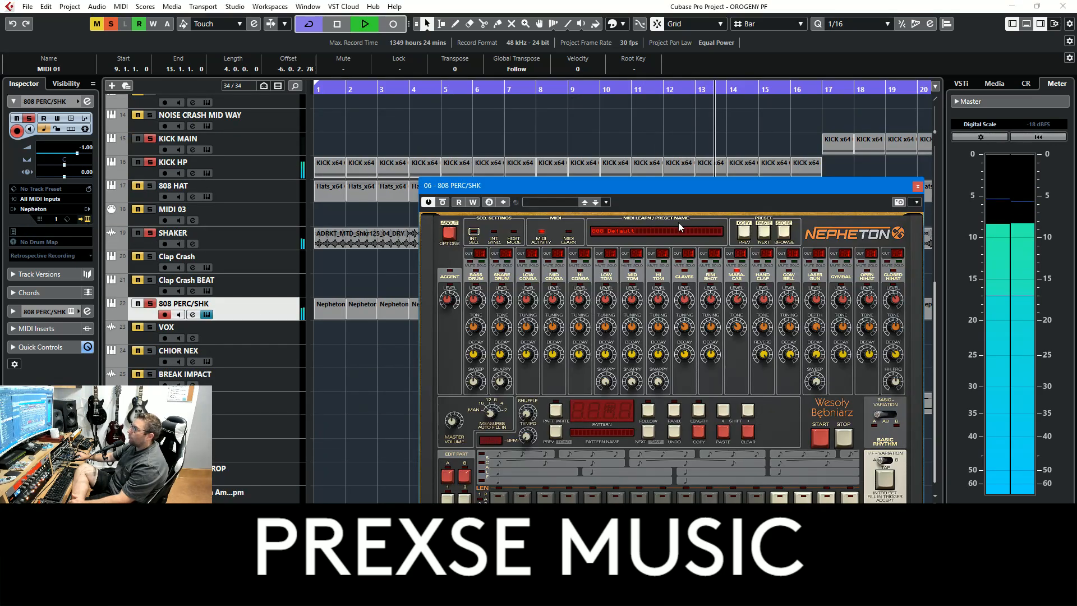
click(918, 187)
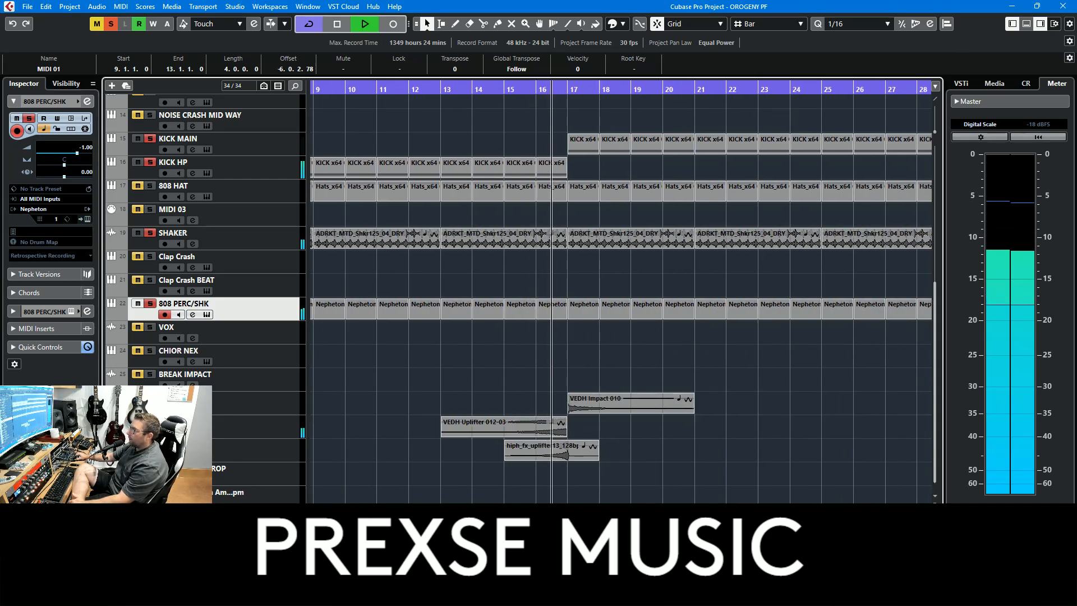
Step: Replay the uplifter build-up from about bar 15 into the section starting at bar 17
click(502, 95)
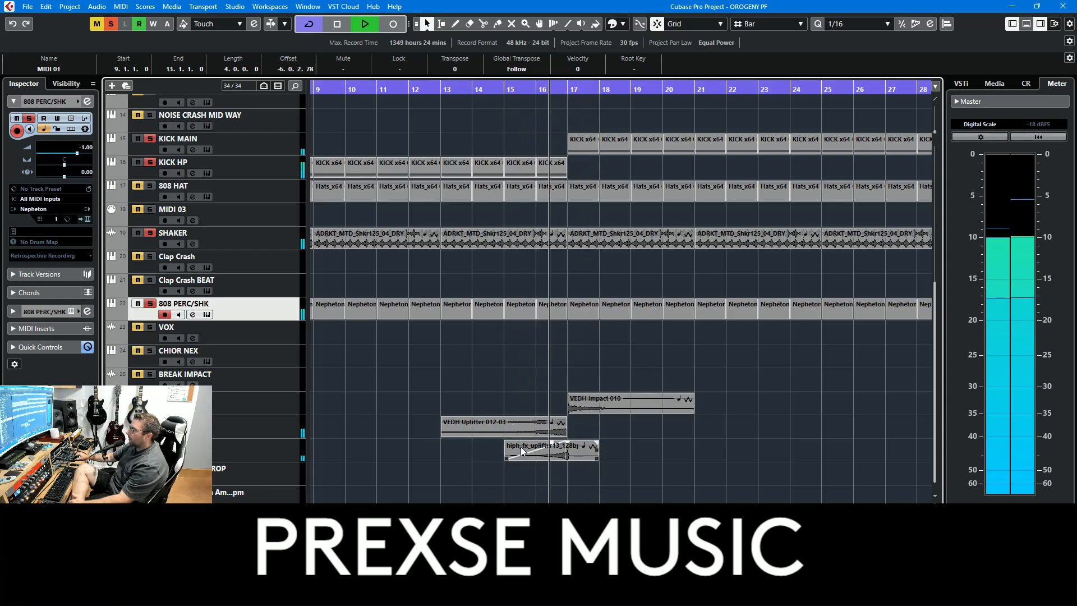
scroll(624, 376, up, 6)
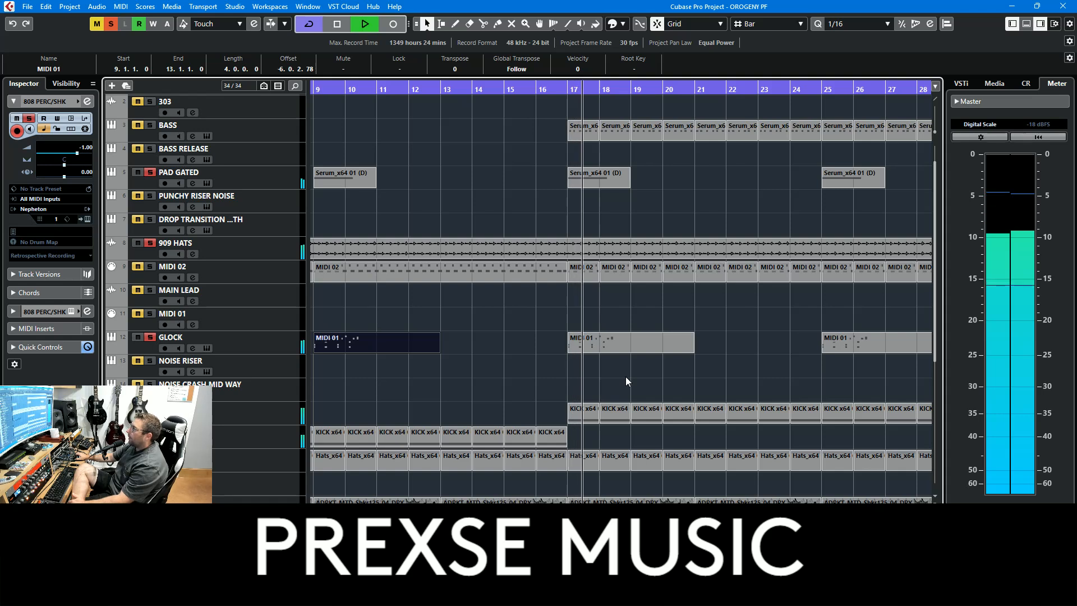
scroll(627, 379, up, 1)
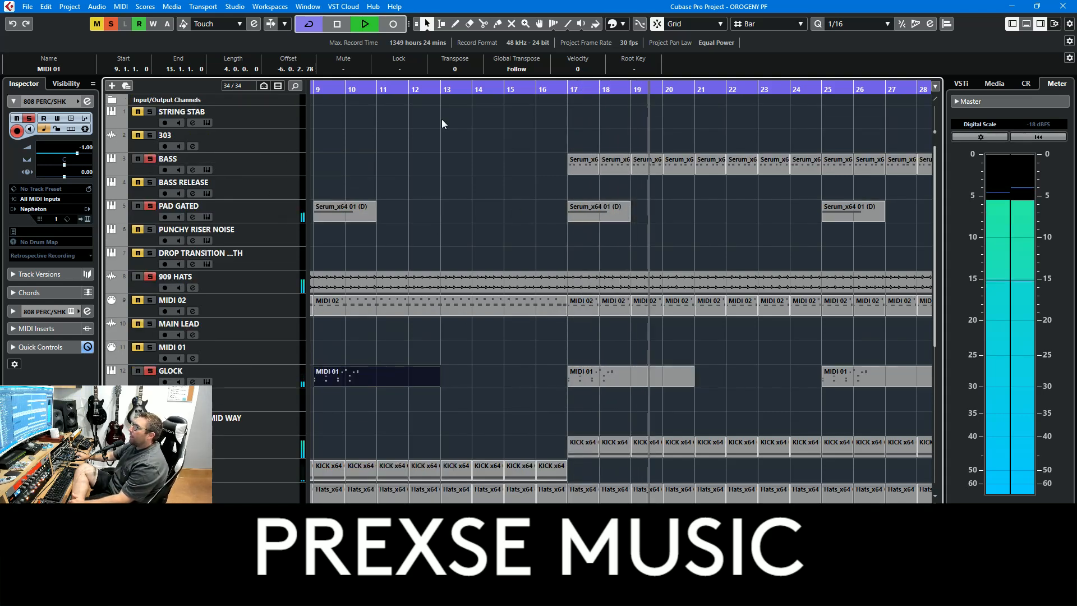
Step: Inspect the Serum instrument of the soloed BASS track and close its window
click(225, 164)
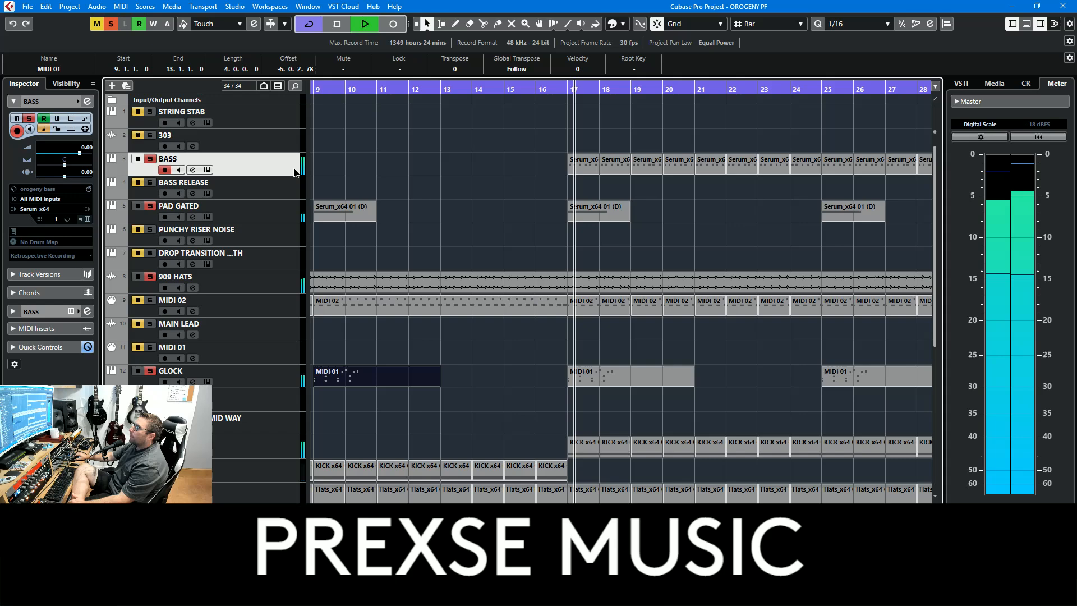
click(87, 219)
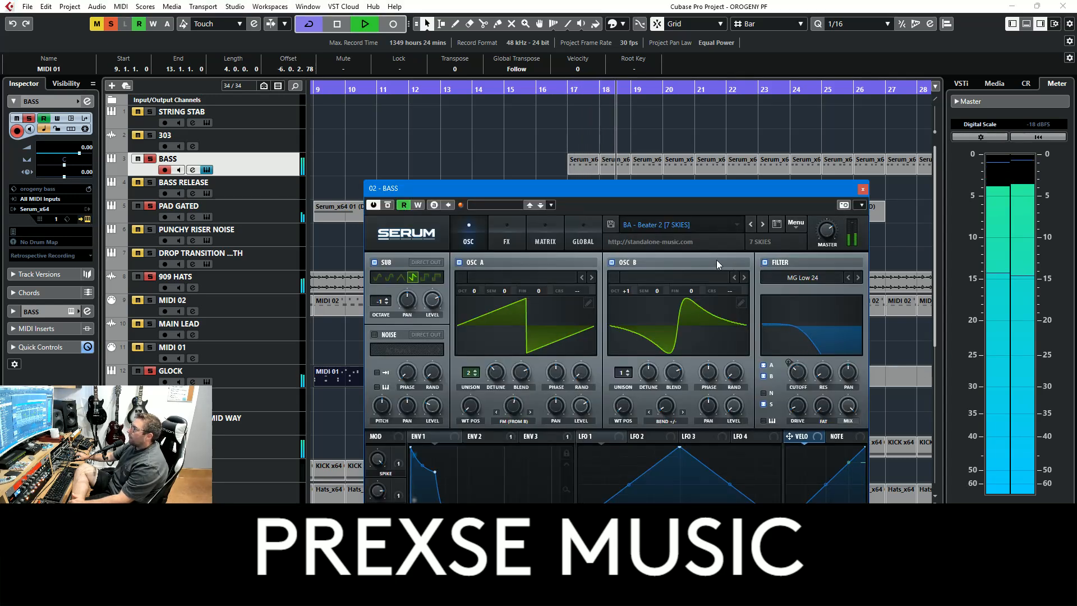
click(864, 190)
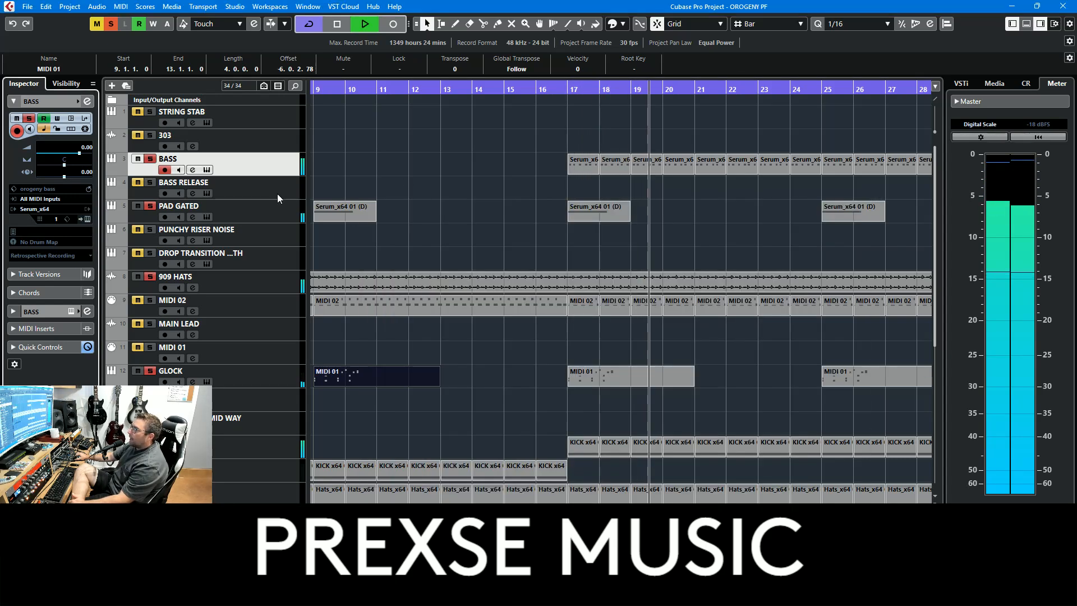
Step: Clear all solos and solo only the 303 and BASS tracks for the section from bar 49
scroll(417, 224, right, 15)
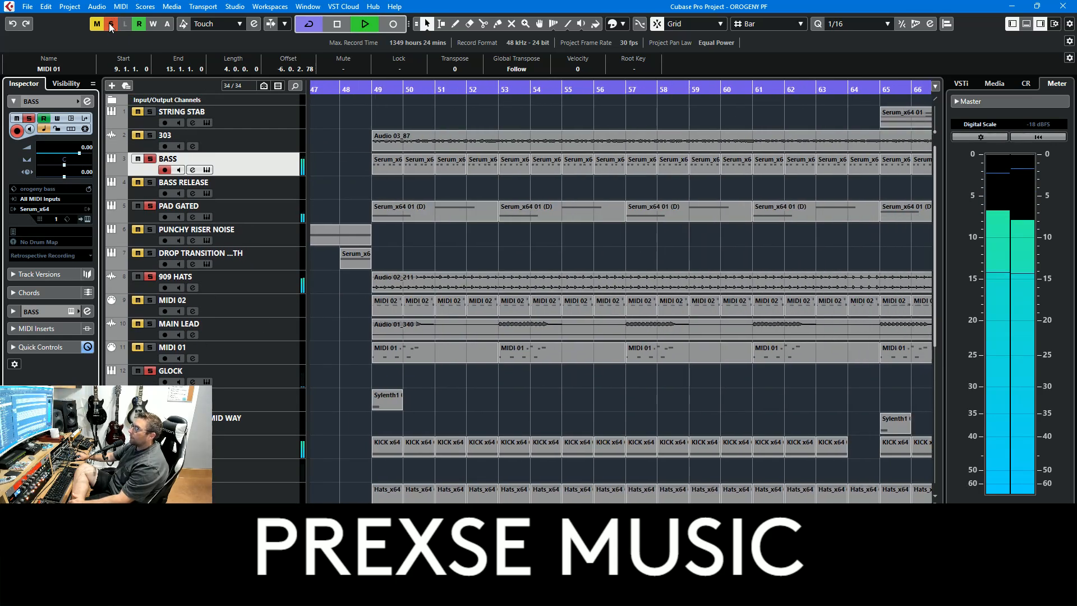
click(111, 24)
click(148, 134)
click(150, 159)
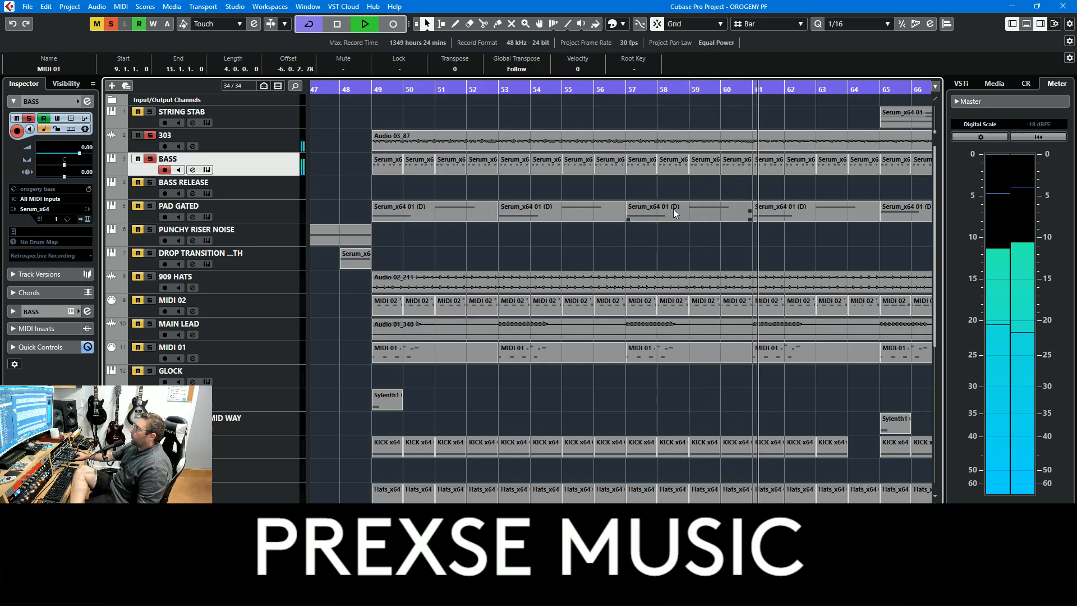
Step: Audition the soloed tracks in the earlier bass section, moving playback to about bar 16 and to about bar 30
scroll(786, 234, right, 4)
scroll(644, 245, up, 1)
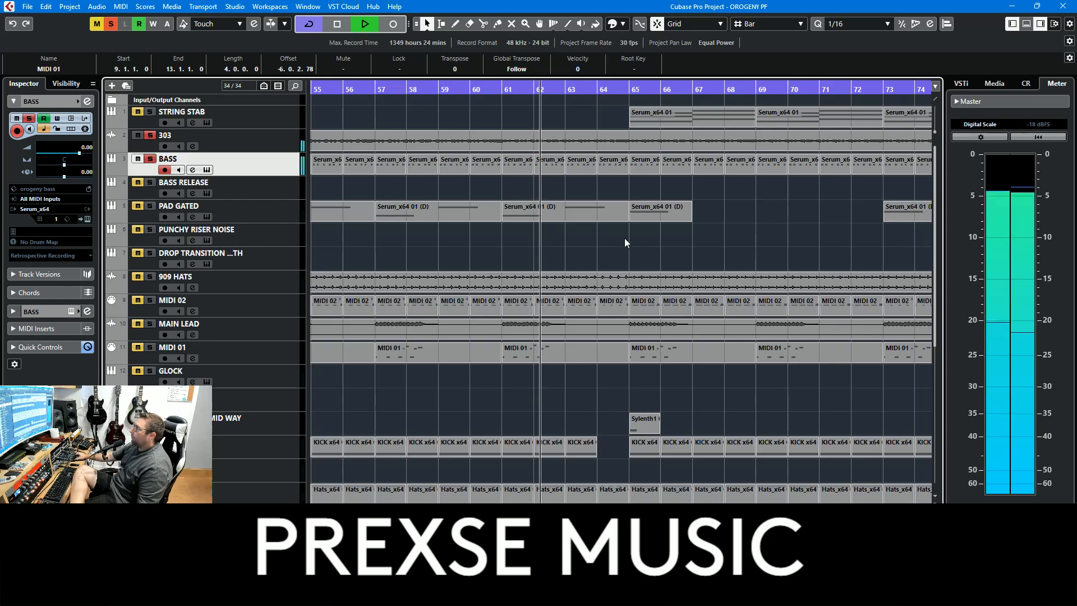
scroll(445, 86, left, 20)
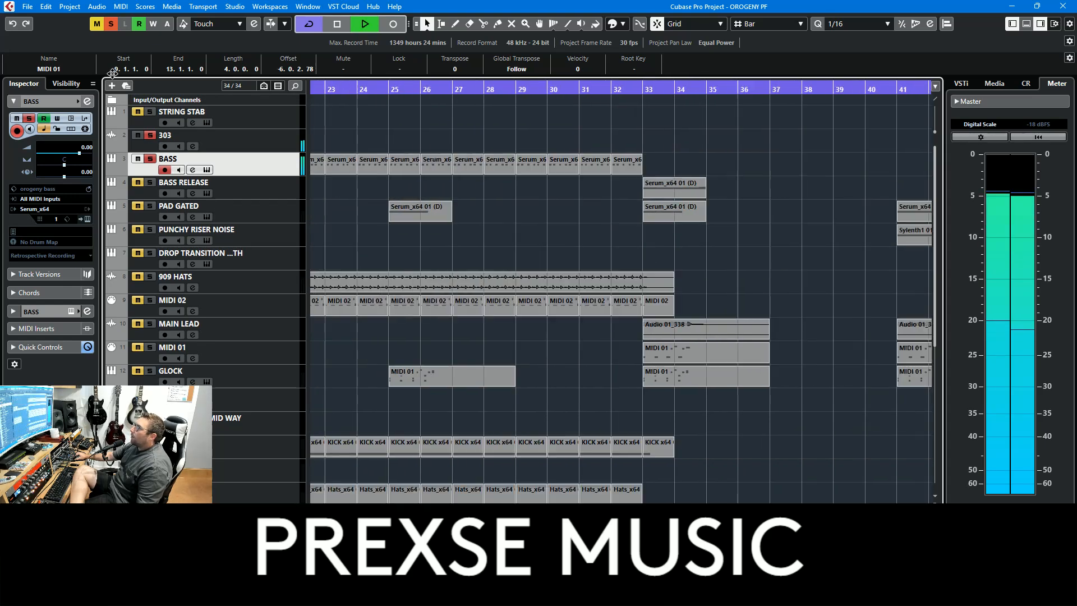
drag(813, 89, 810, 124)
scroll(466, 136, right, 5)
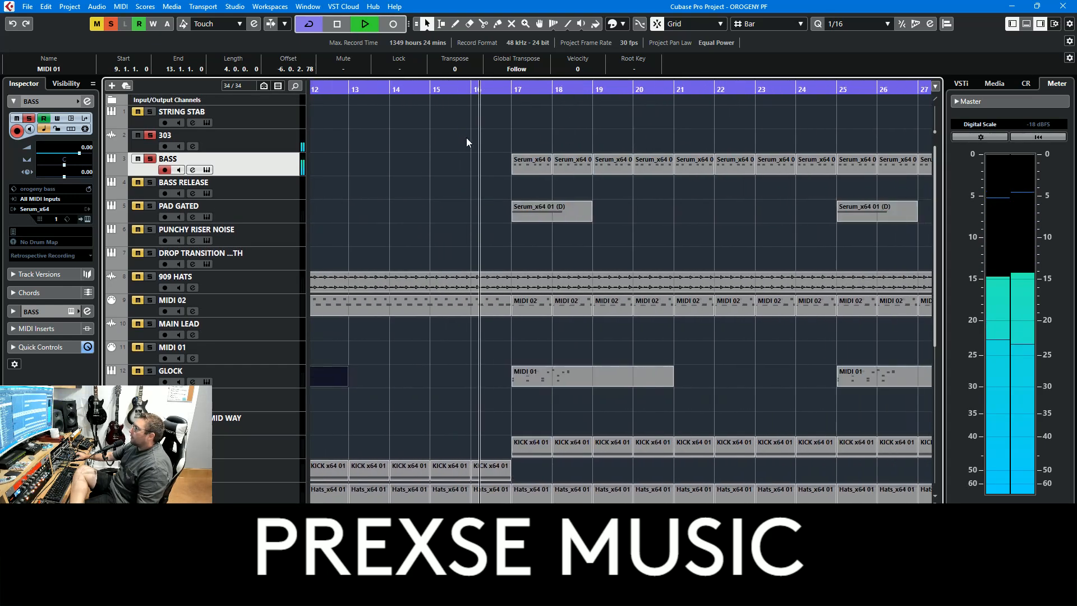
scroll(525, 216, down, 5)
scroll(791, 270, up, 6)
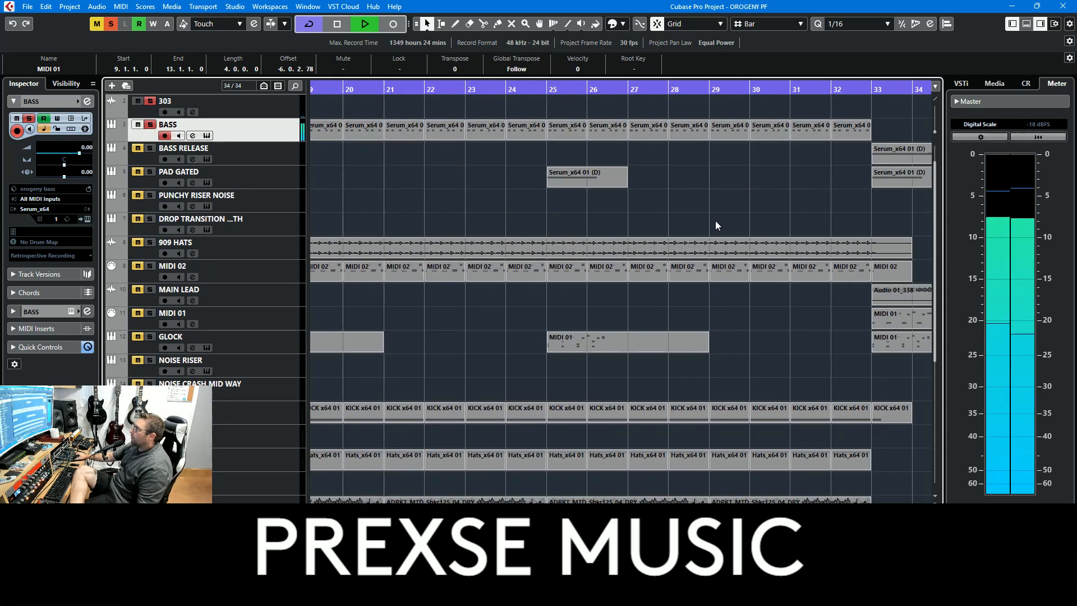
click(577, 100)
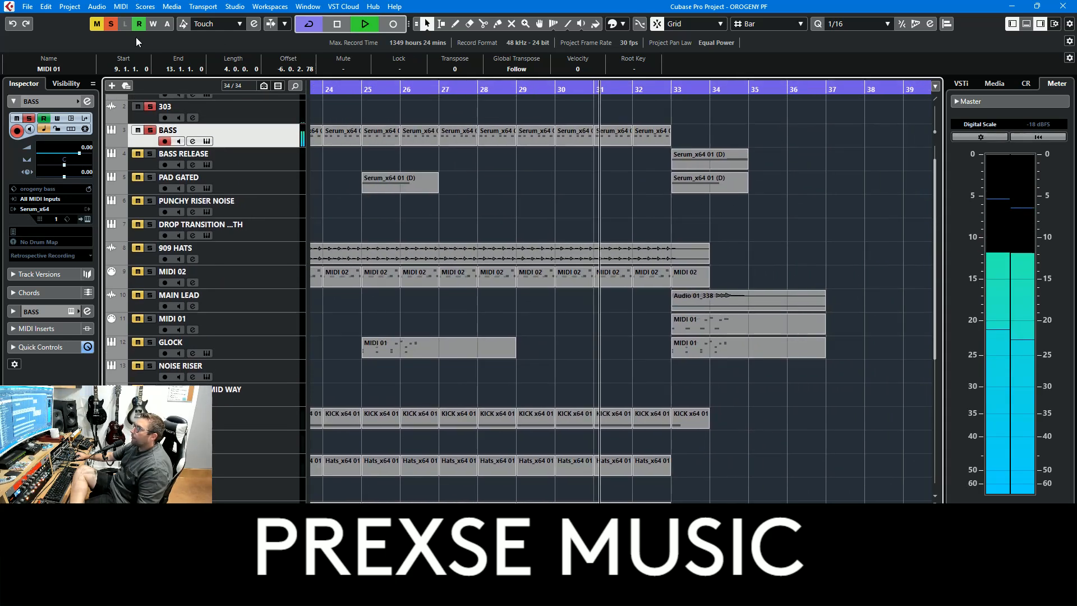
Step: Clear all solos, solo the BASS RELEASE and BASS tracks, and replay their transition from about bar 32
click(110, 23)
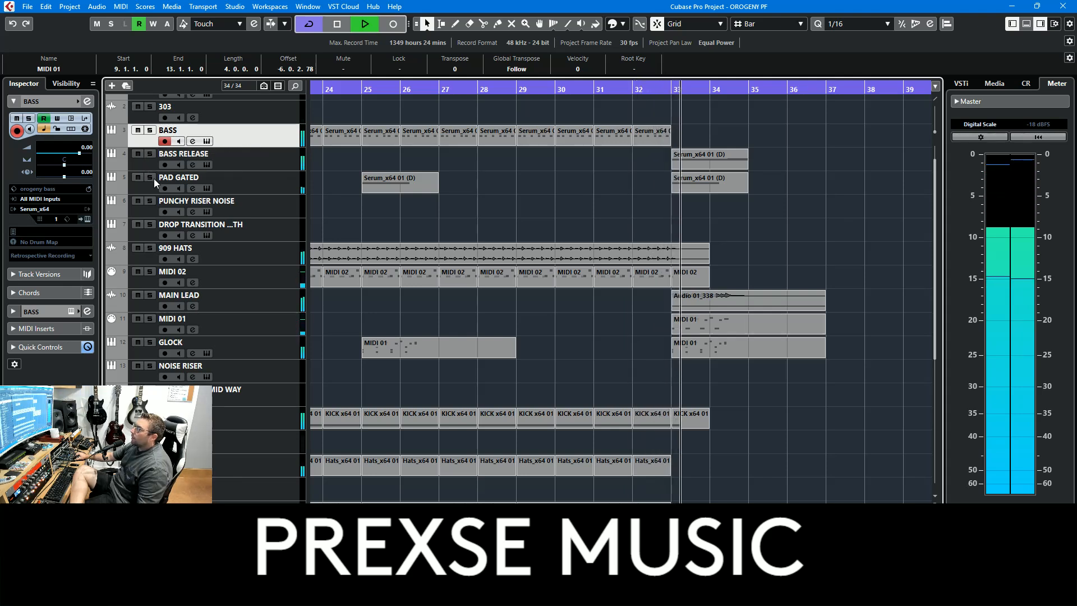
click(150, 155)
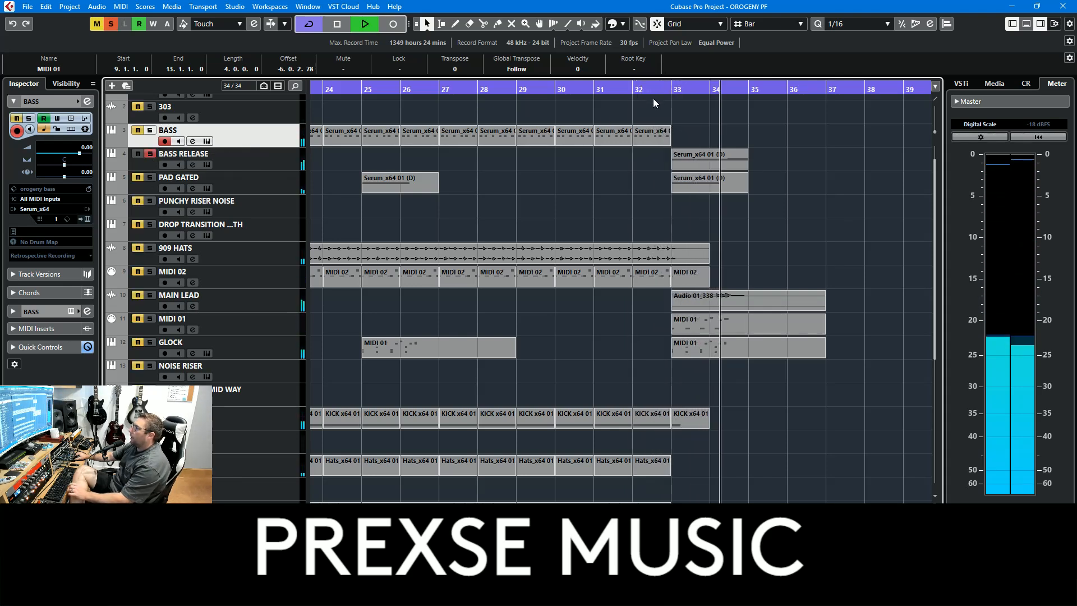
click(634, 95)
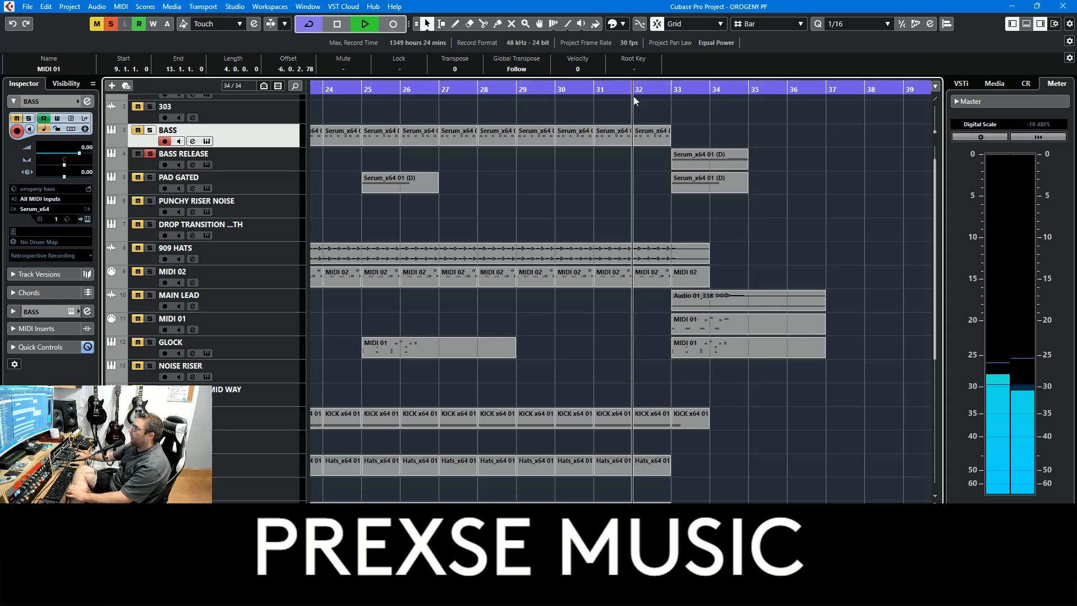
click(150, 131)
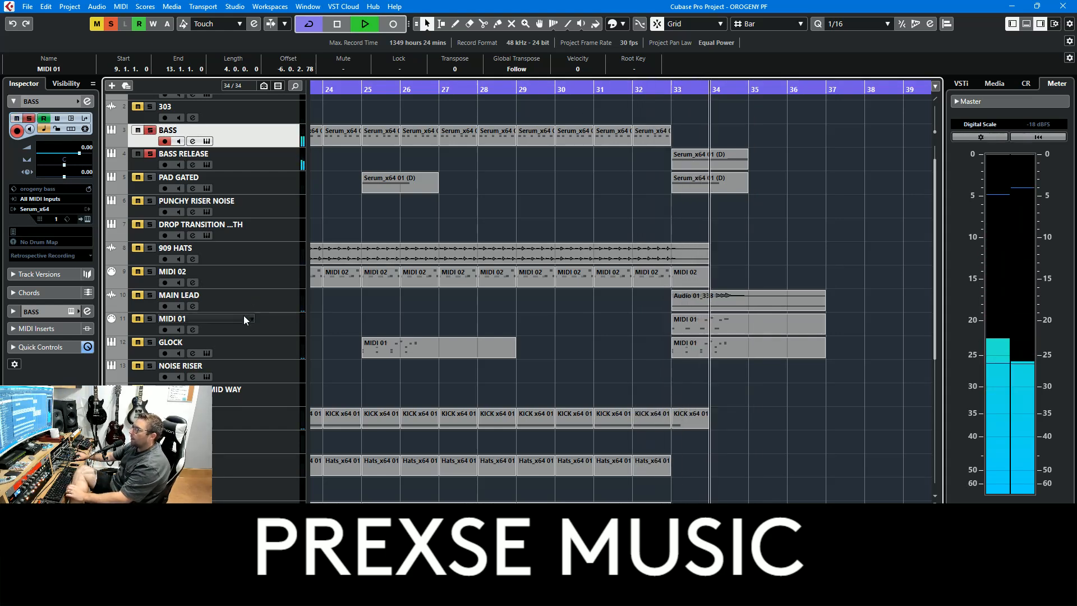
Step: Add the KICK MAIN track to the soloed bass tracks and replay from bar 33
scroll(244, 316, down, 4)
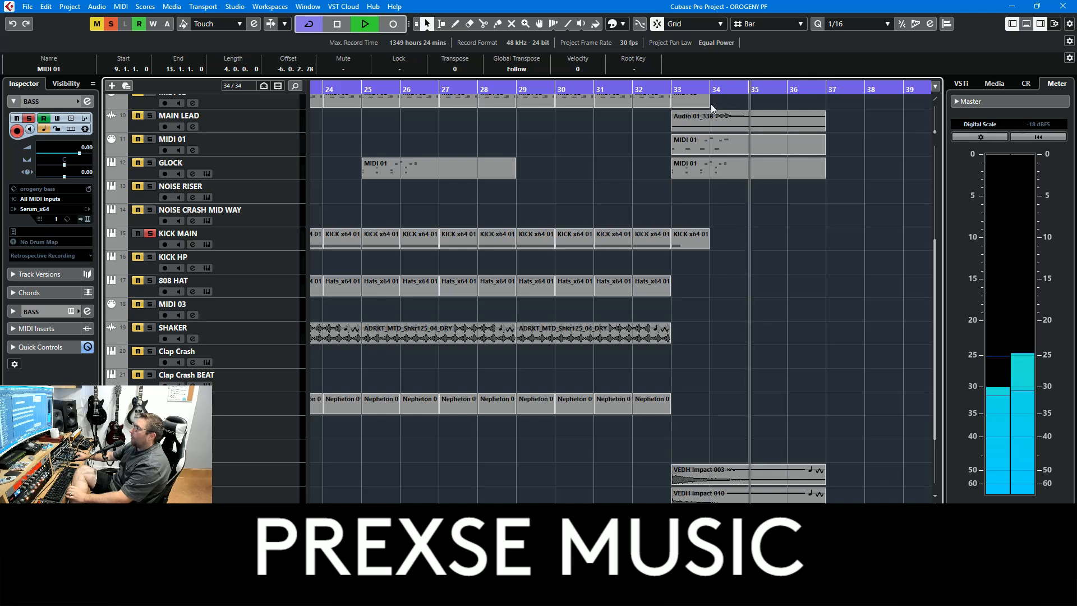
click(672, 89)
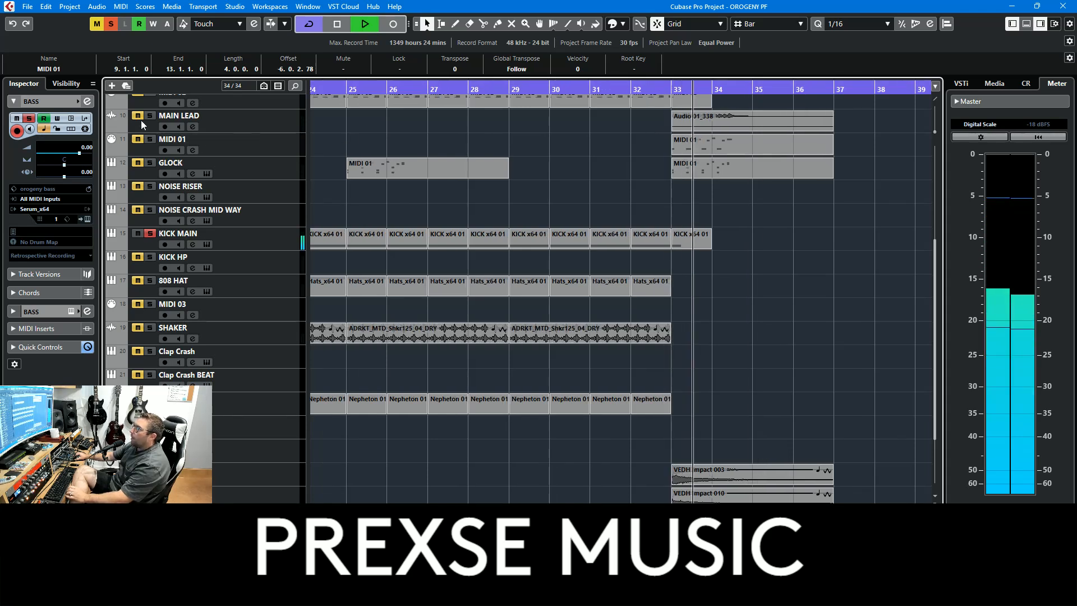
Step: Clear all solos and replay the full break from bar 33, examining its impact, uplifter and ambience parts
click(150, 233)
click(670, 87)
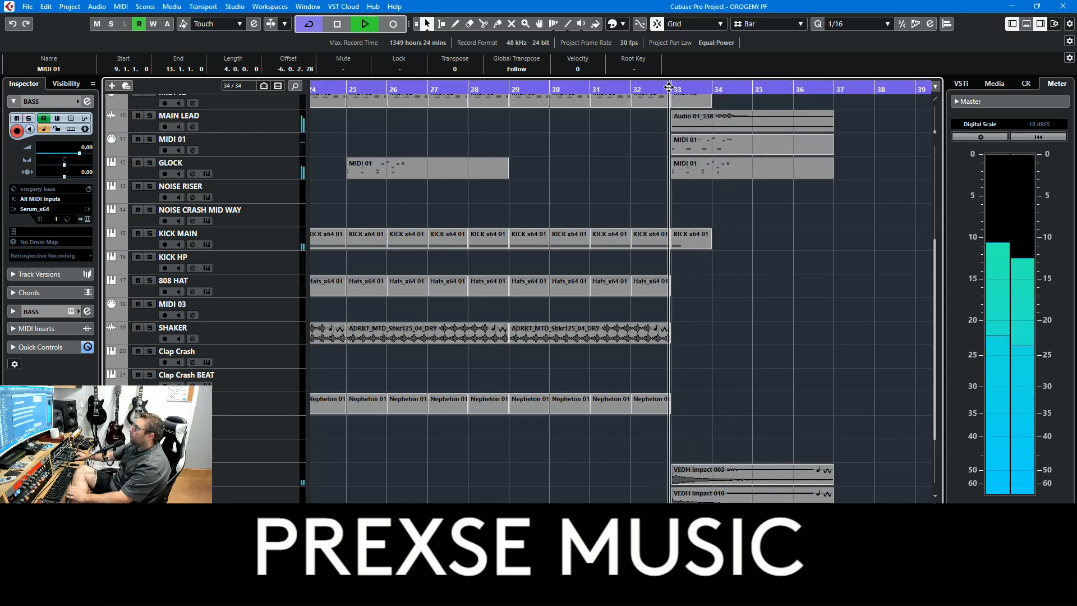
scroll(762, 214, up, 3)
scroll(695, 163, down, 5)
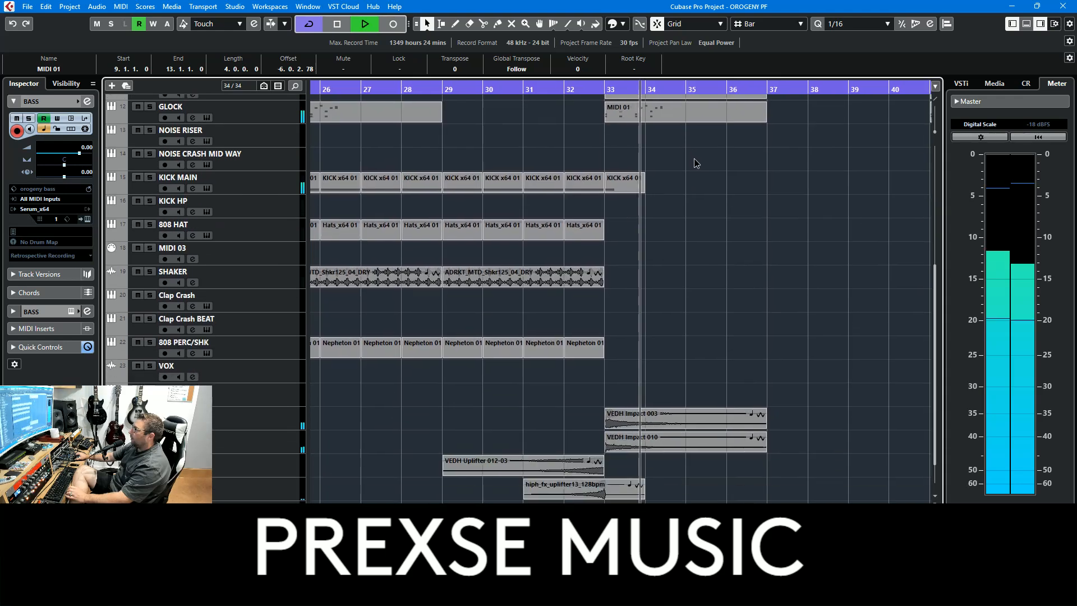
scroll(668, 331, down, 2)
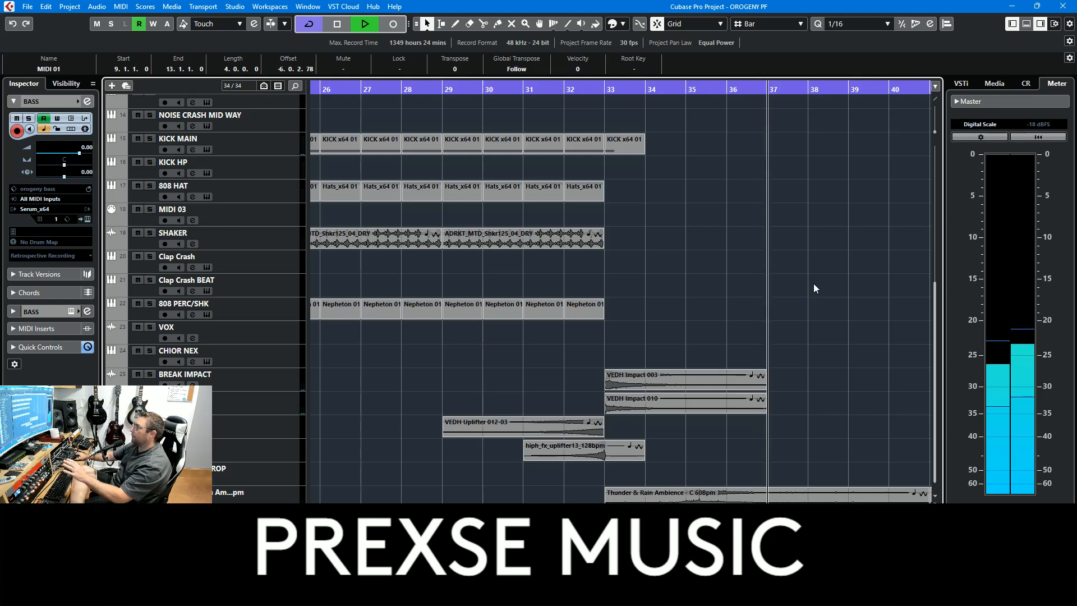
Step: Examine the lead, pad, riser and uplifter parts in the second half of the break, between bars 41 and 49
scroll(813, 284, up, 9)
scroll(553, 446, right, 6)
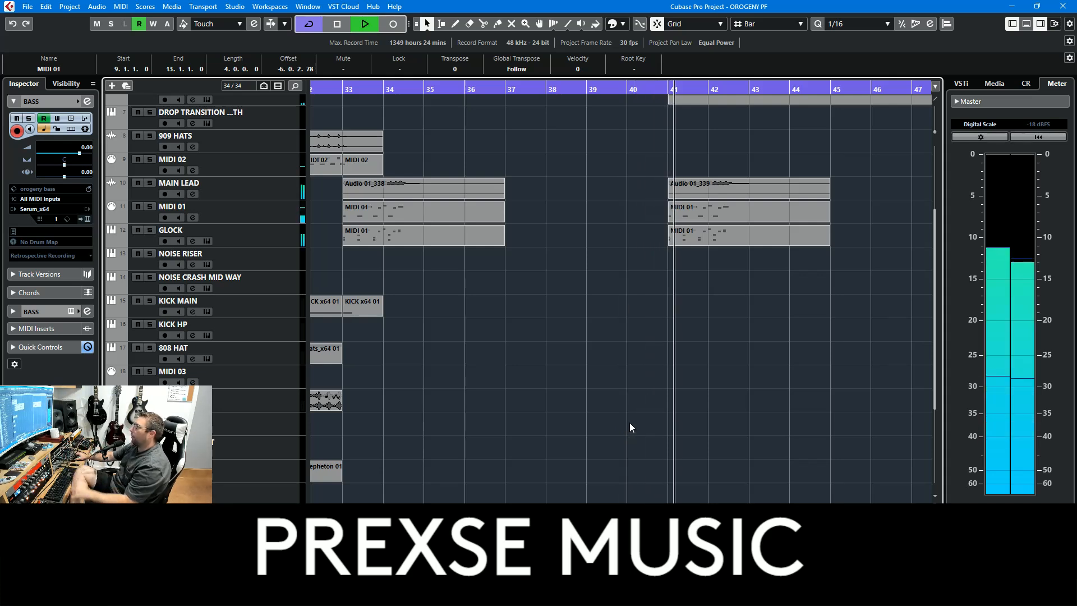
scroll(759, 400, up, 5)
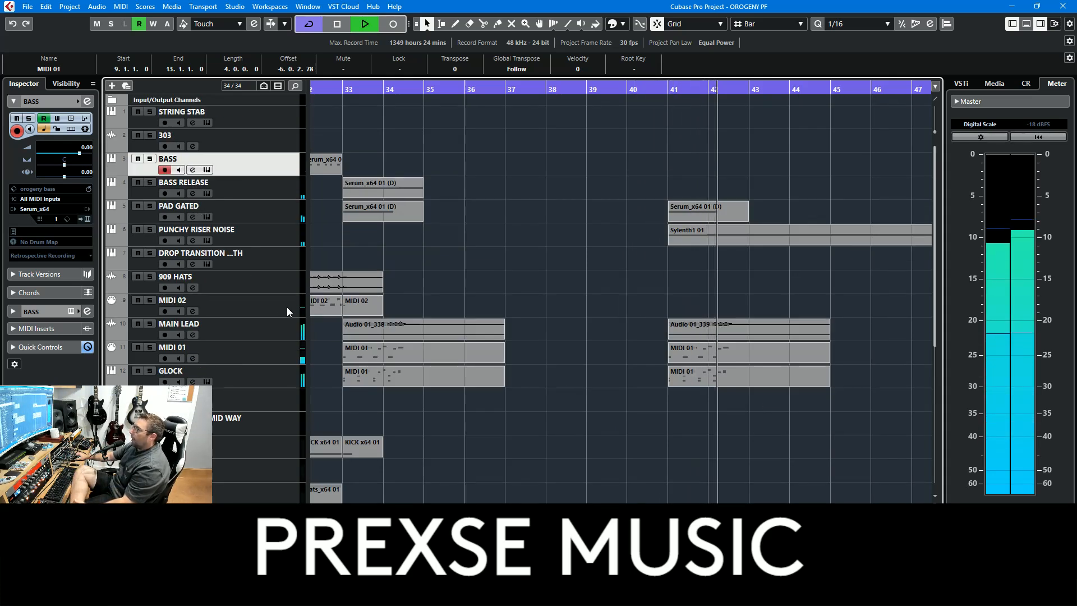
scroll(645, 277, right, 4)
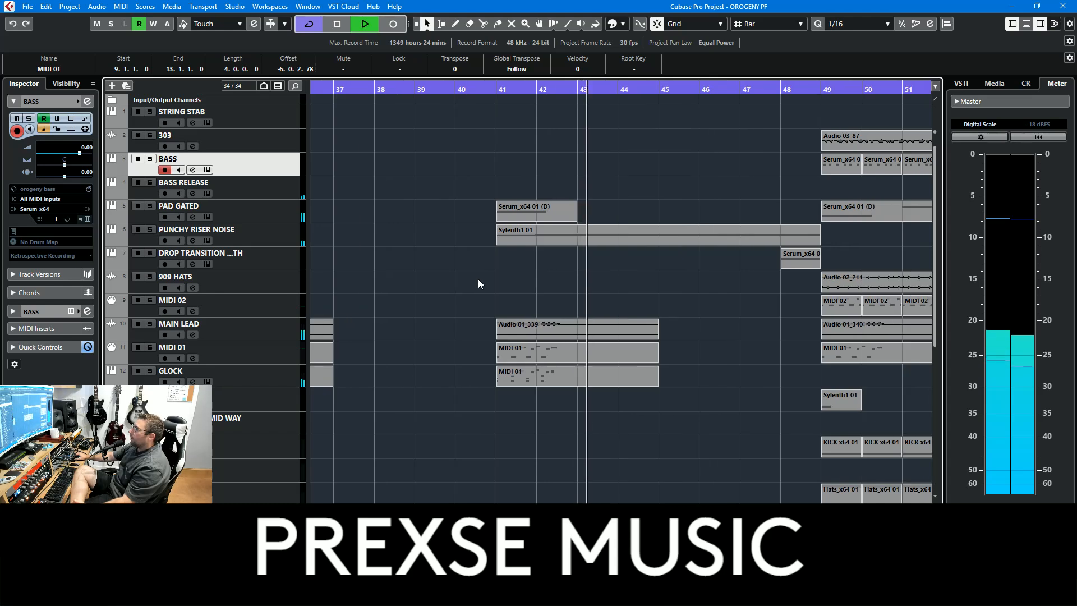
scroll(434, 323, down, 10)
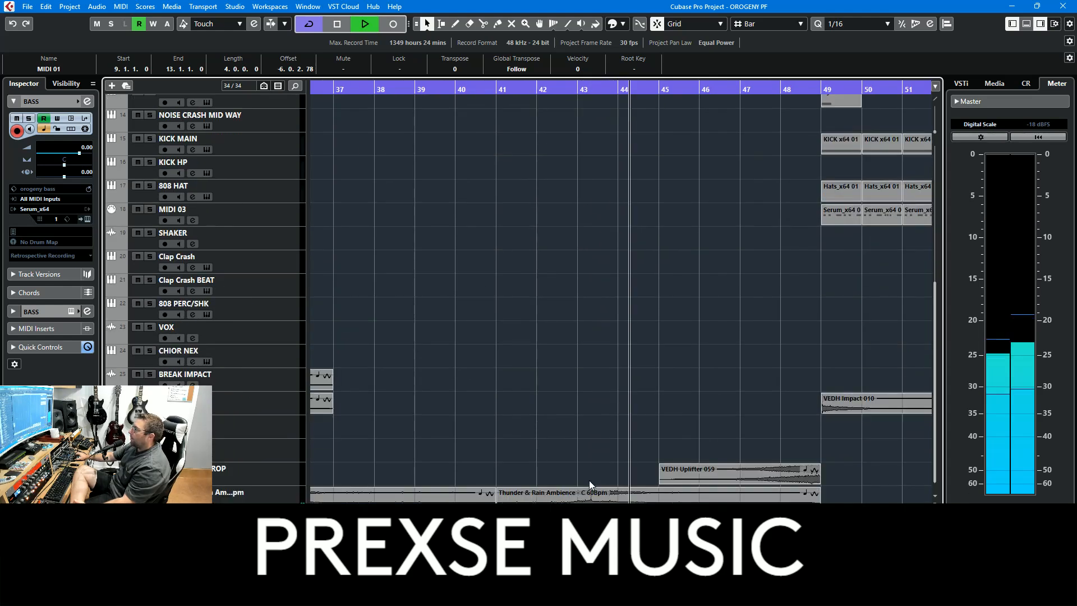
Step: Open the Sylenth1 instrument of the PUNCHY RISER NOISE track
scroll(589, 480, up, 10)
click(267, 236)
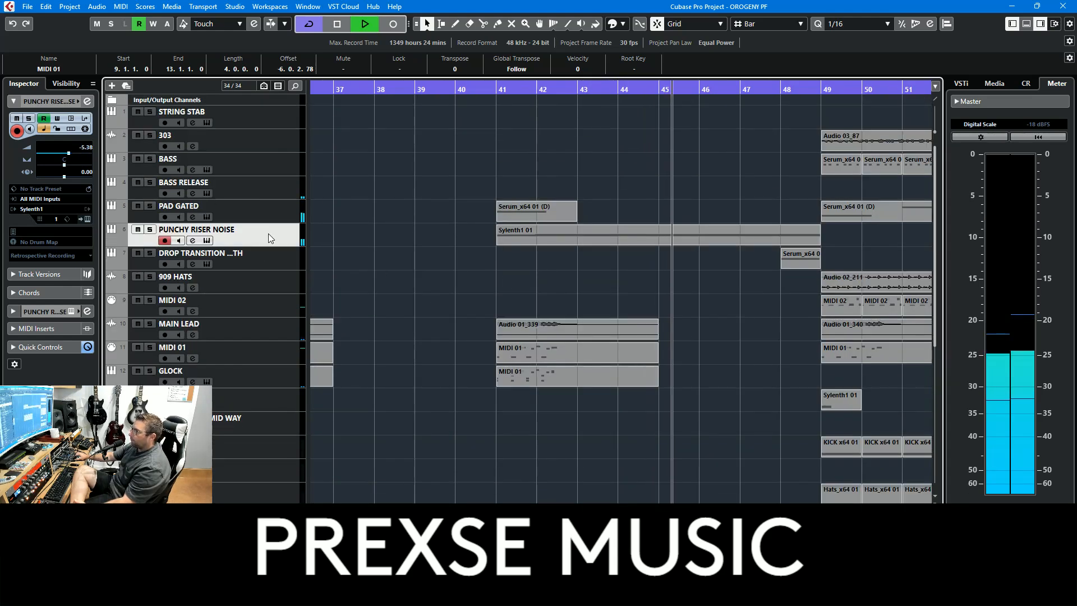
click(87, 220)
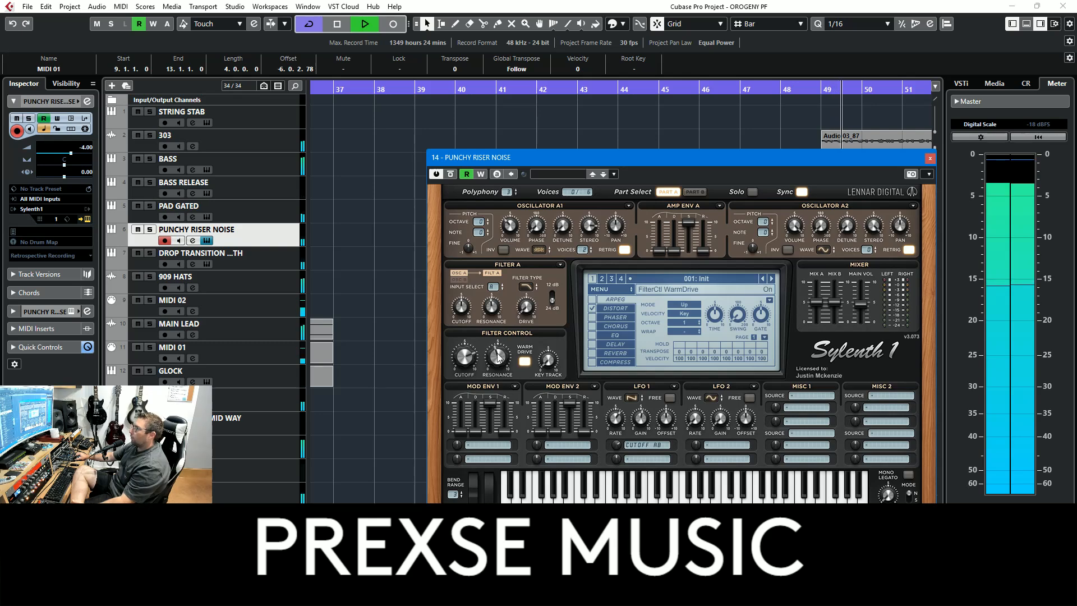
Step: Close the Sylenth1 instrument and solo the MAIN LEAD track with its MIDI 01 track for the break at bar 33
click(931, 160)
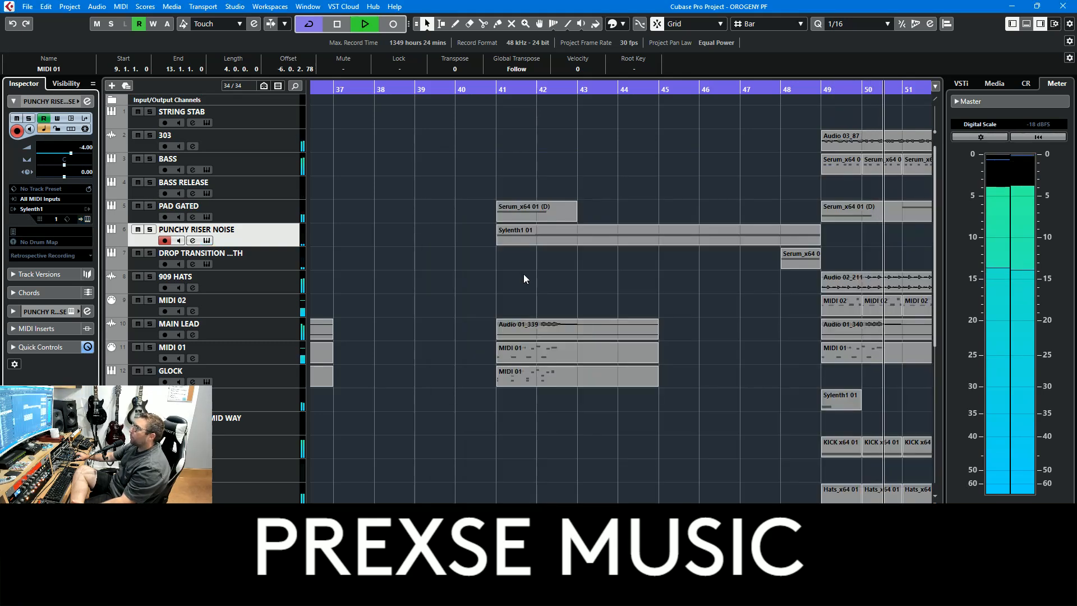
key(Up)
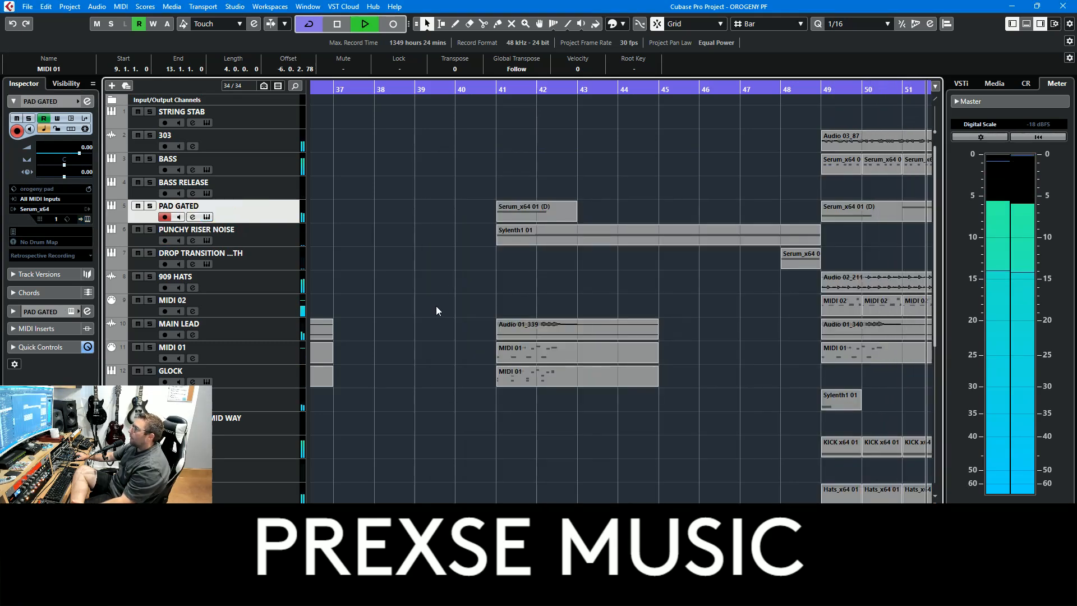
scroll(562, 281, down, 2)
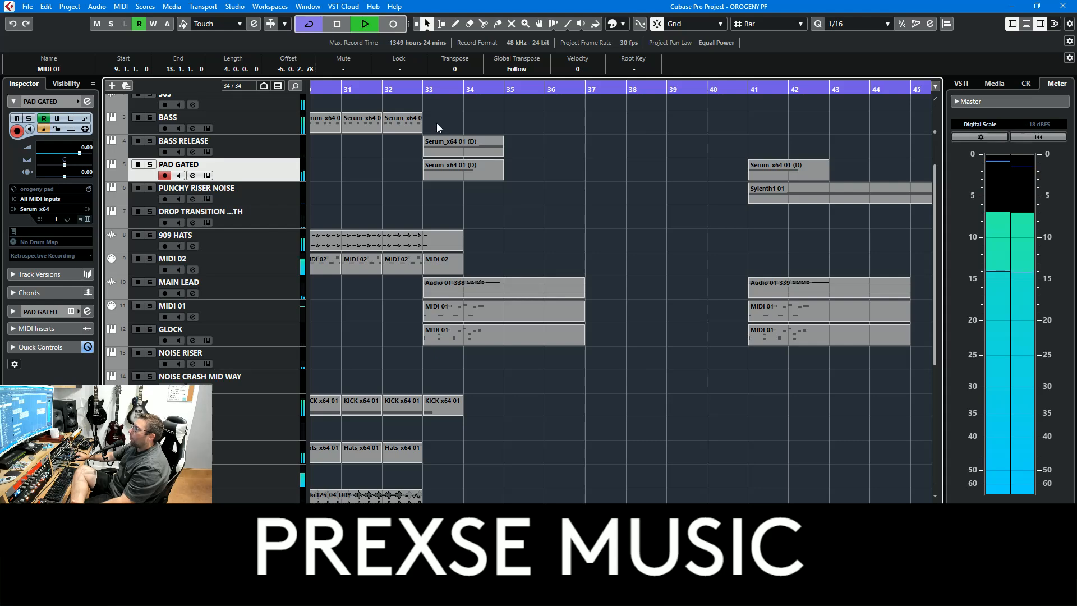
click(150, 283)
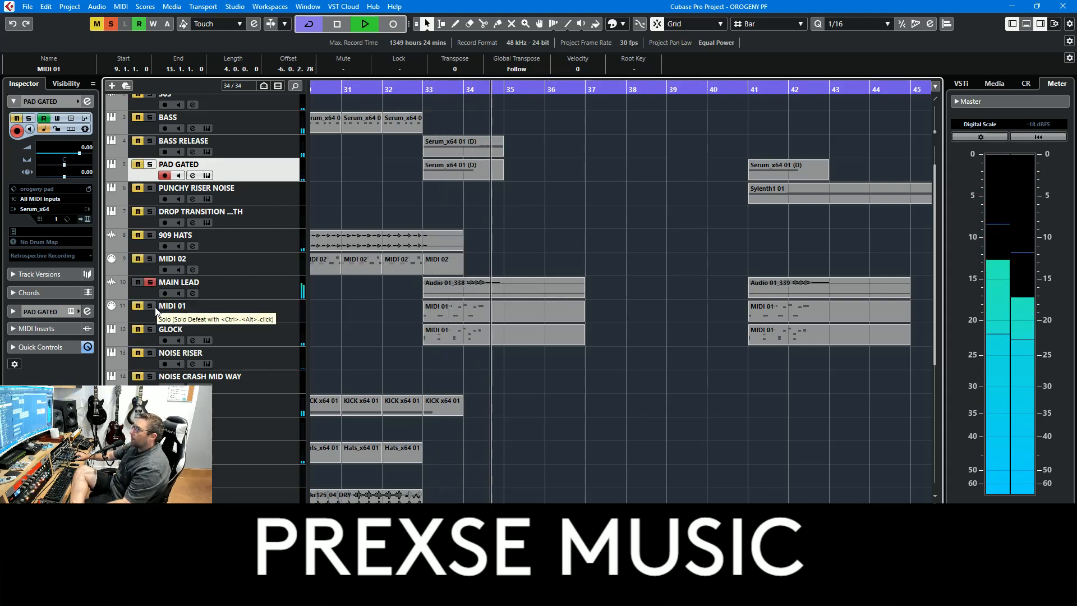
Step: Inspect the notes of the MIDI 01 part at bar 33, then stop playback and return to bar 33
double_click(455, 312)
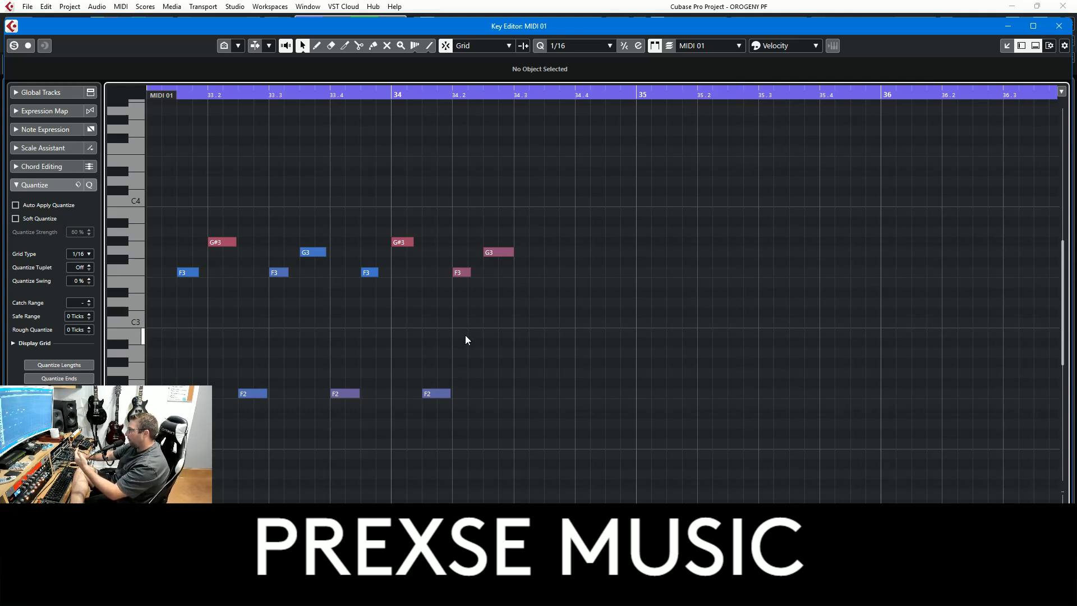
click(1060, 27)
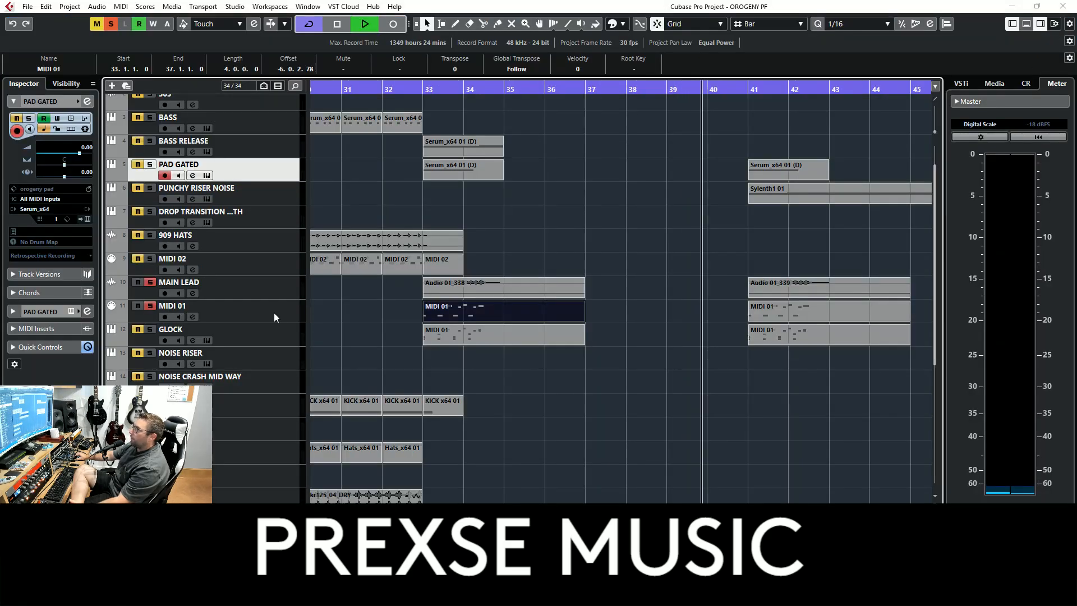
key(space)
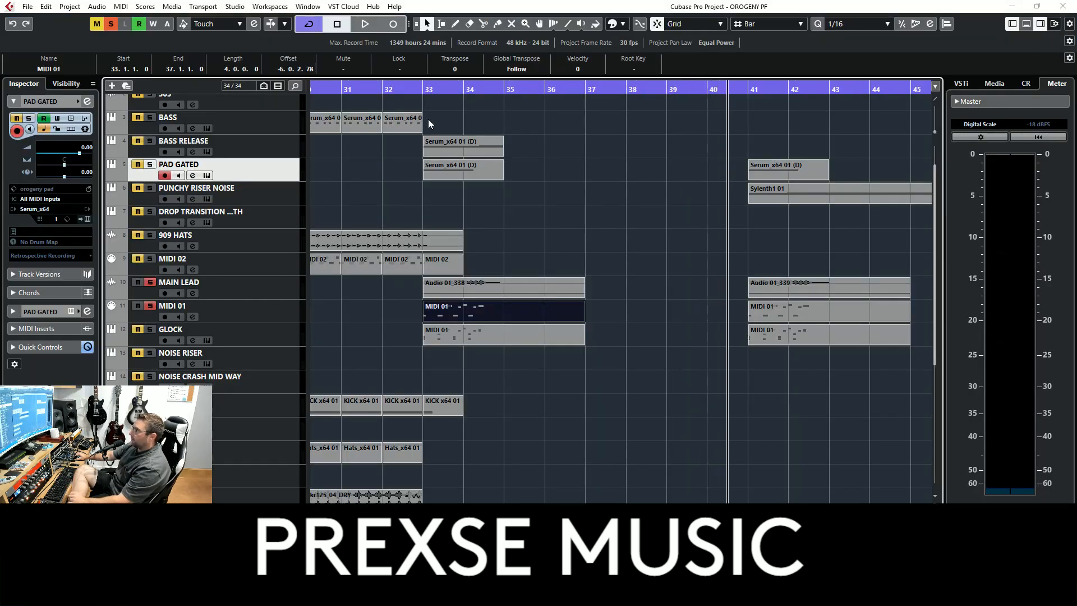
drag(425, 92, 424, 99)
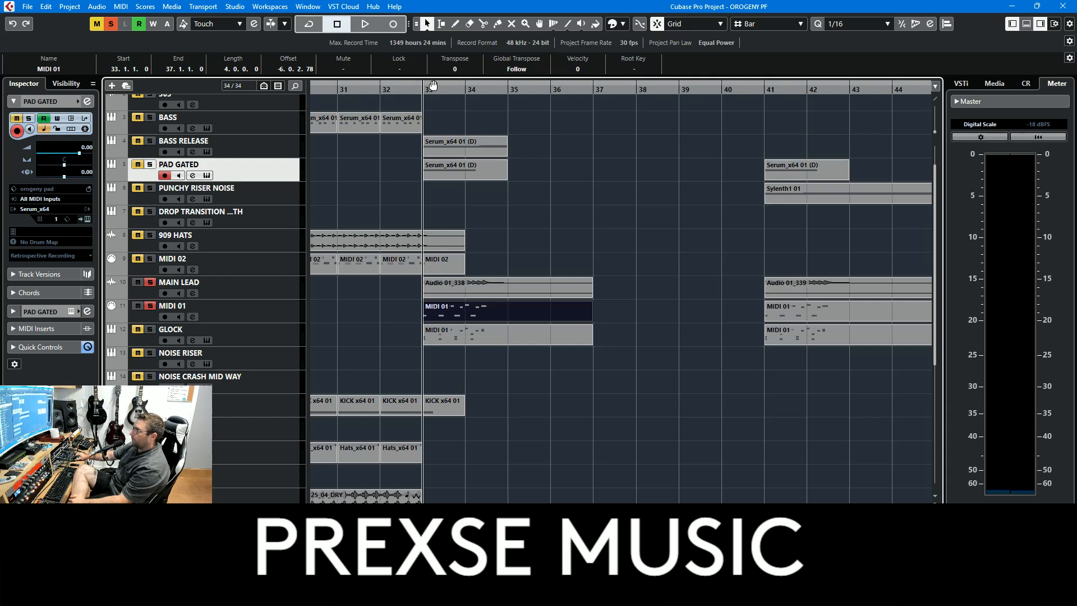
Step: Review the MAIN LEAD track's input routing and list its insert effects
click(274, 294)
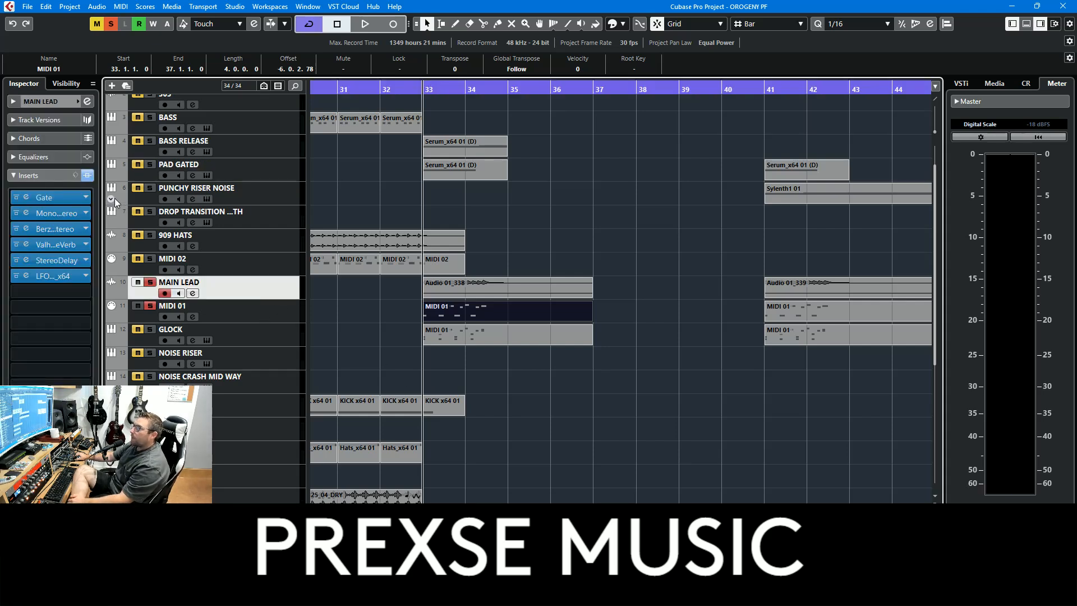
click(42, 102)
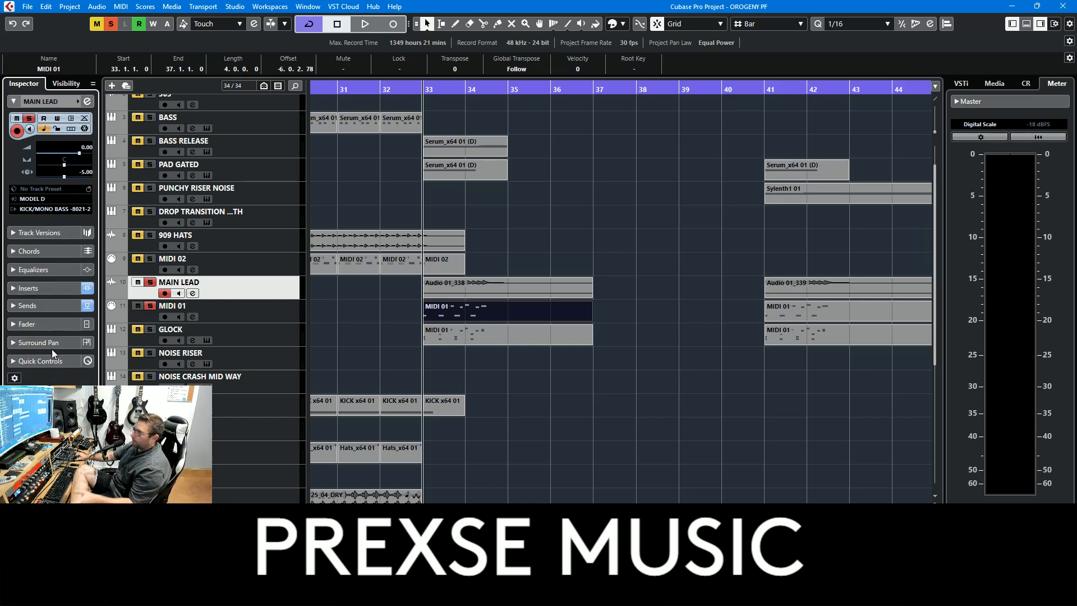
click(63, 287)
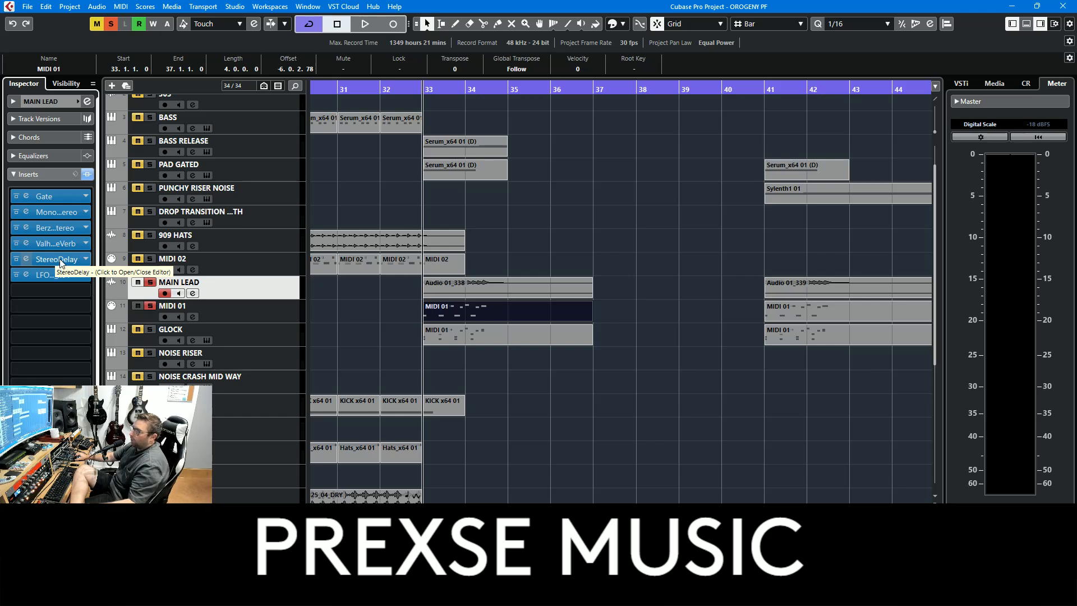
Step: Open the MonoToStereo insert of MAIN LEAD and view the waveform of the Audio 01_338 recording
click(56, 210)
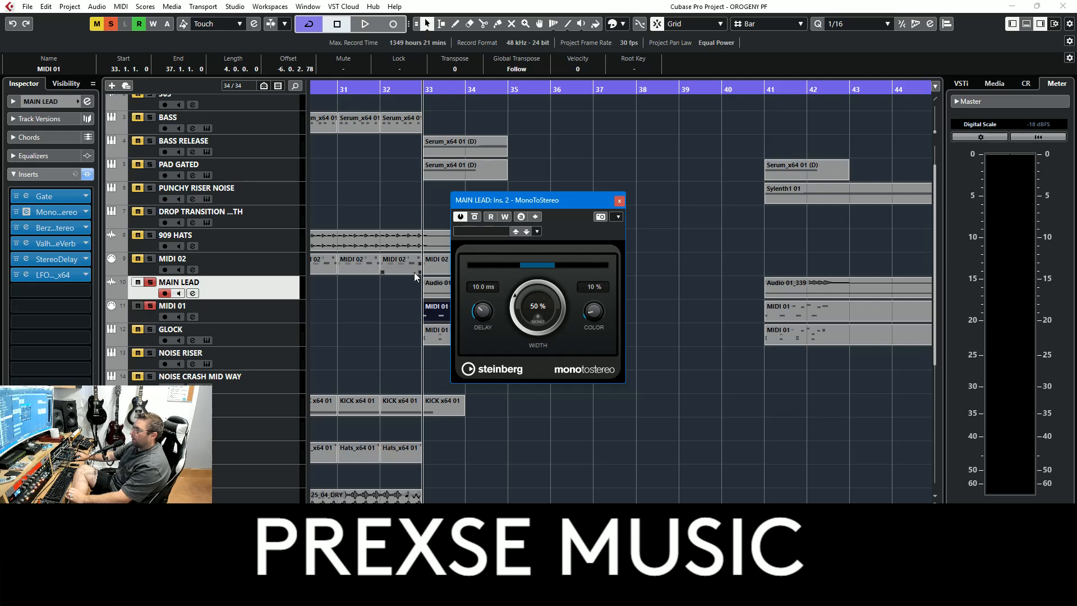
double_click(436, 285)
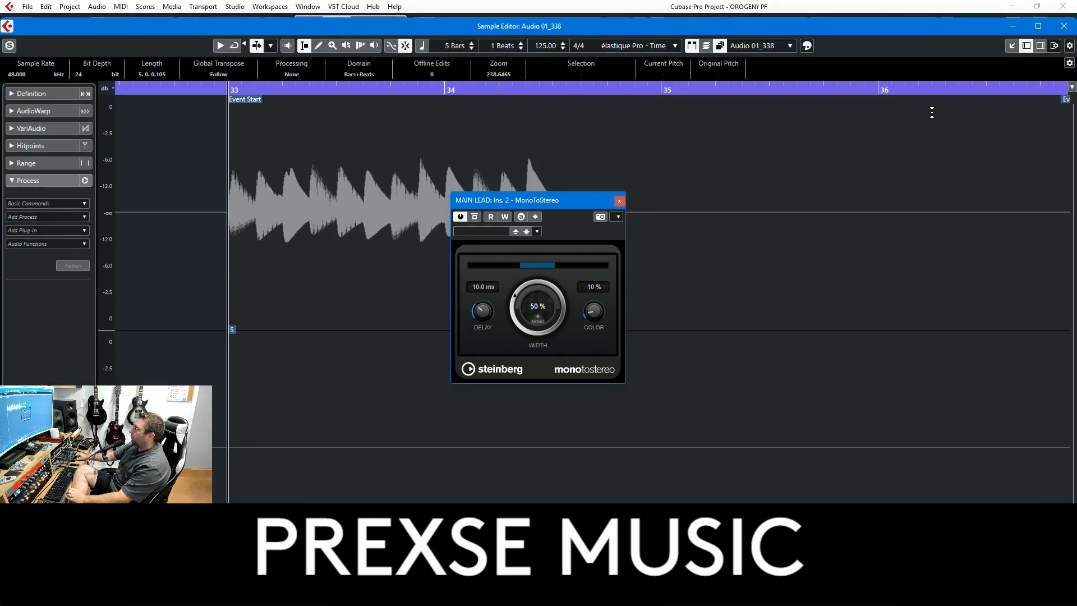
click(1064, 27)
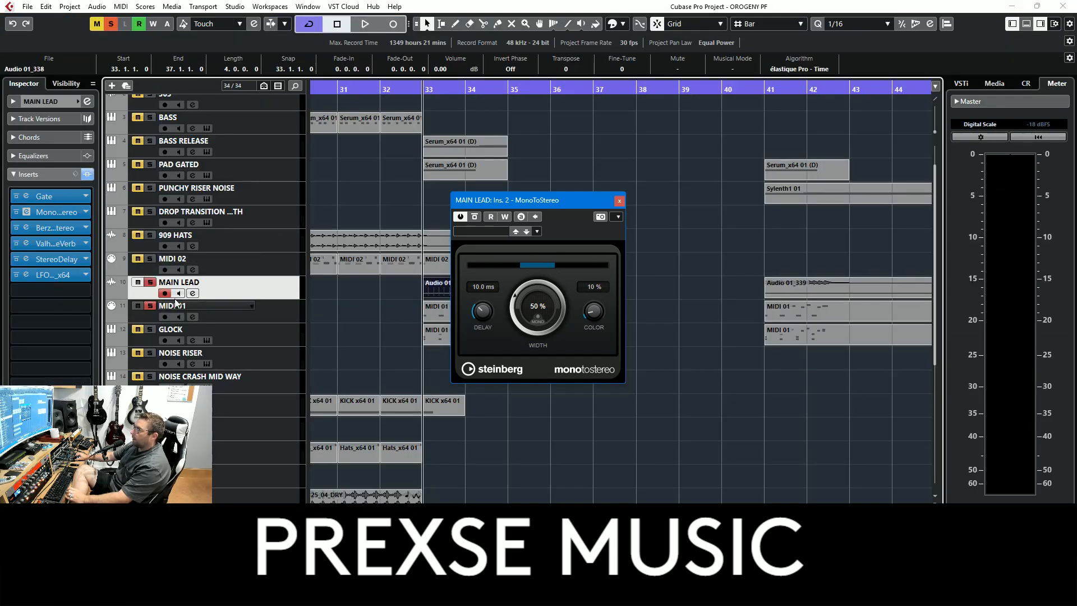
Step: Compare the lead with MonoToStereo bypassed and active during playback, then stop and return to bar 33
click(475, 217)
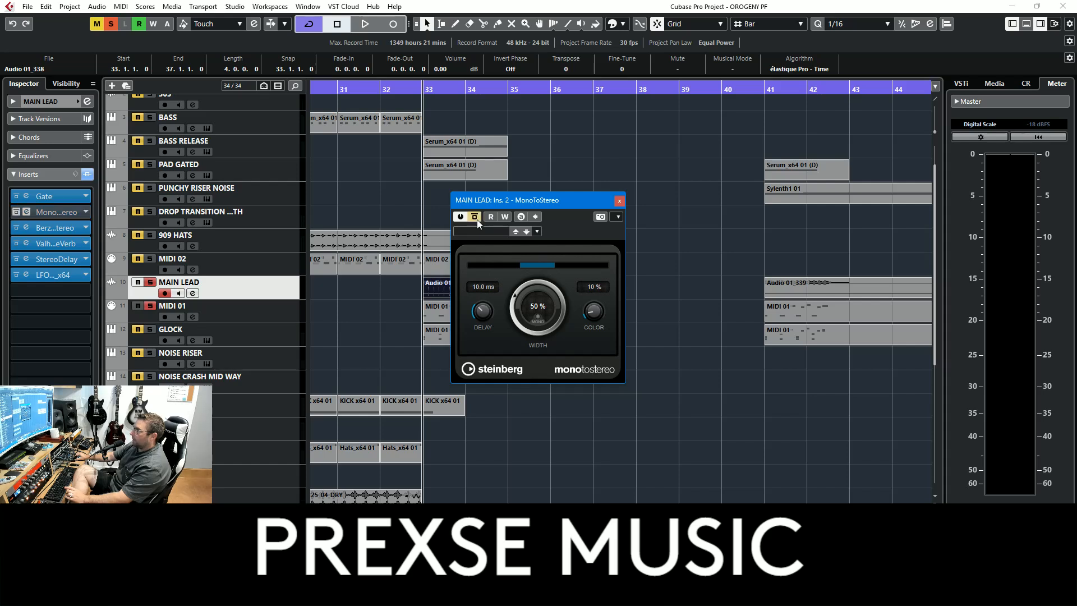
key(space)
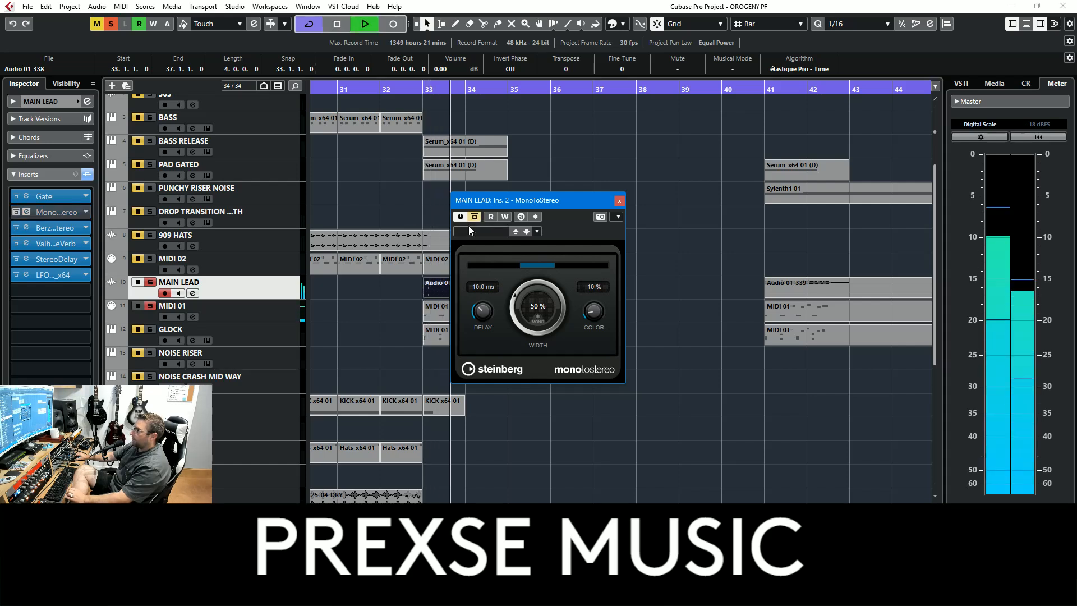
click(473, 217)
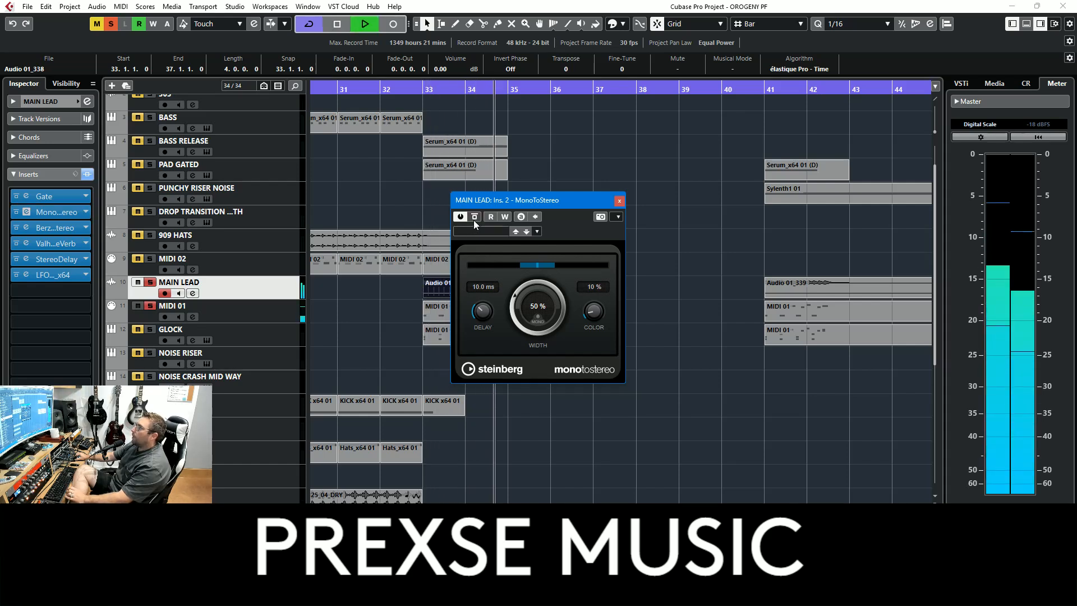
key(space)
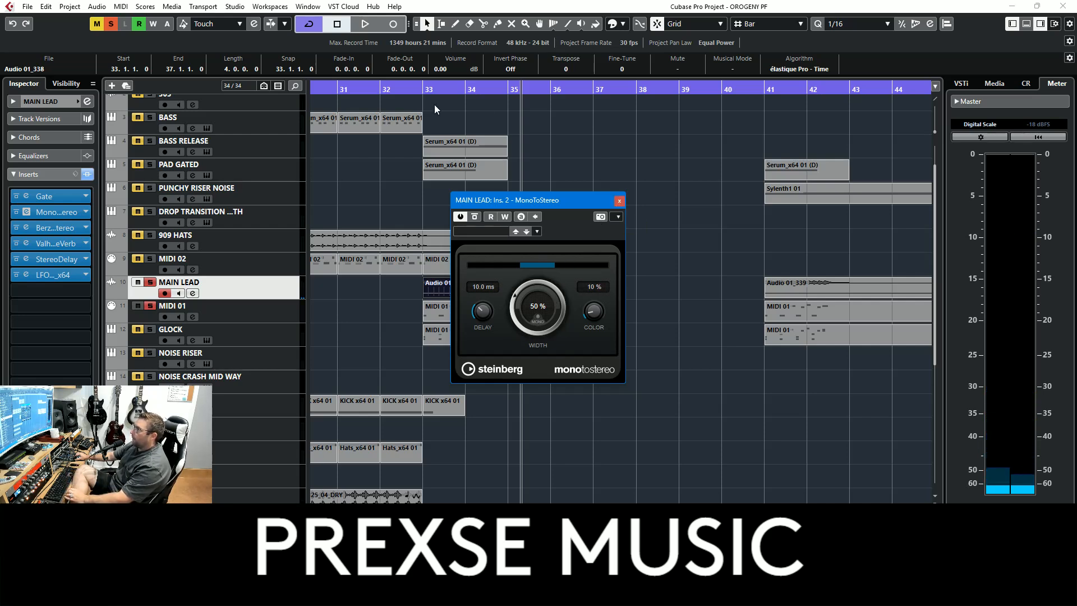
click(420, 88)
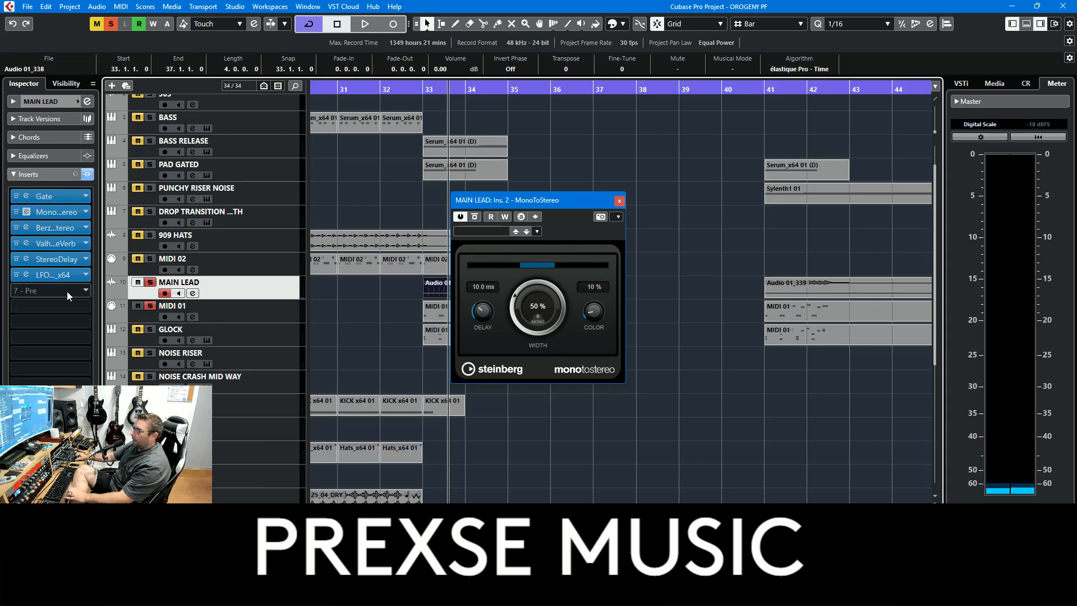
Step: Open the StereoDelay, ValhallaVintageVerb and Berzerk Distortion inserts of MAIN LEAD to review their settings
click(26, 258)
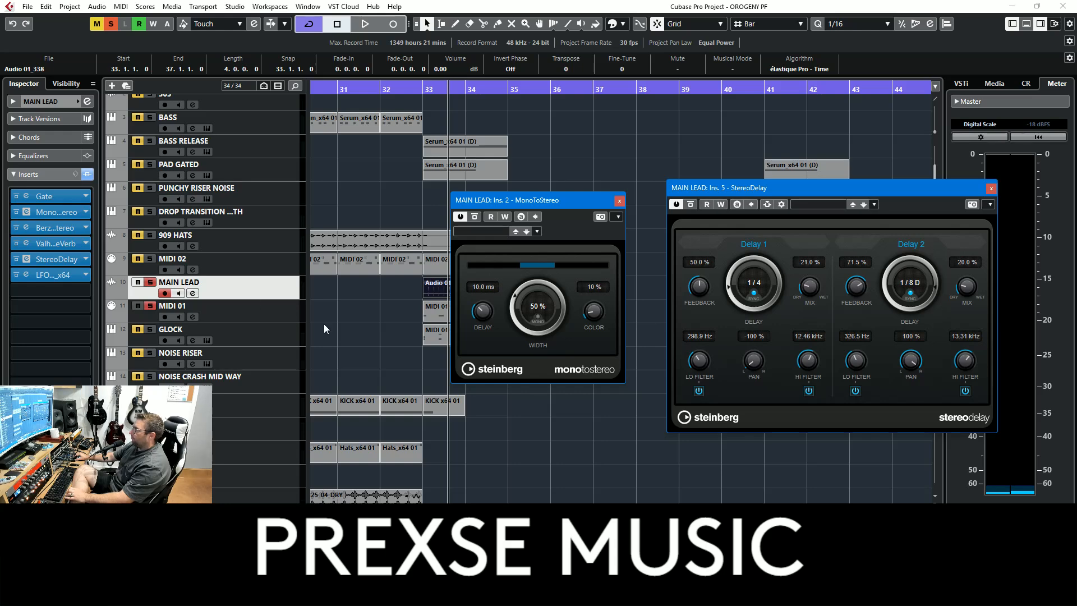
click(48, 243)
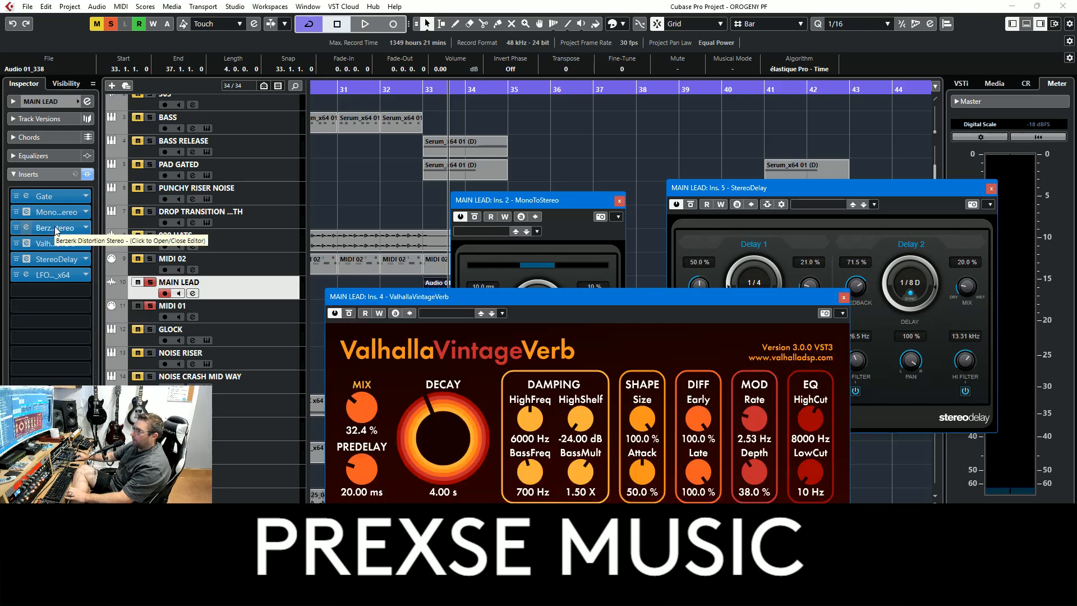
click(54, 228)
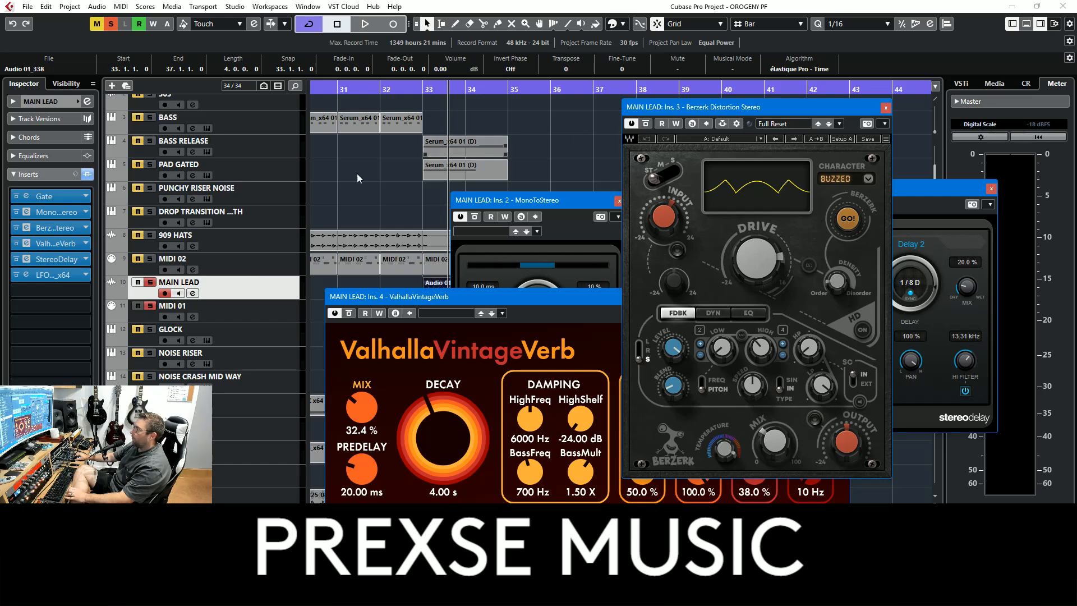
Step: Play the lead from bar 33 and compare it with Berzerk Distortion bypassed and active
key(space)
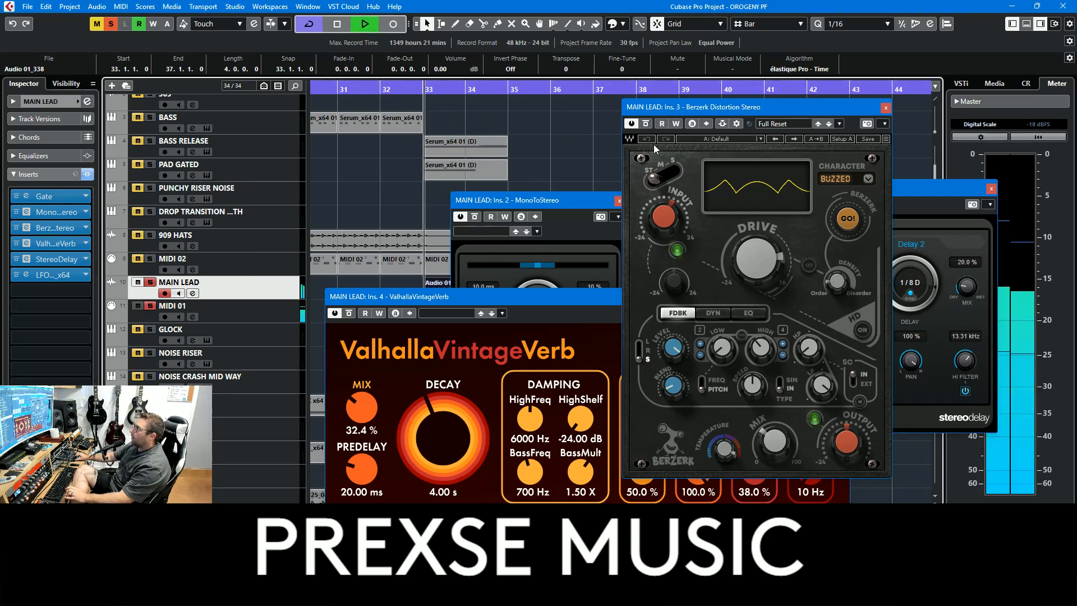
click(645, 124)
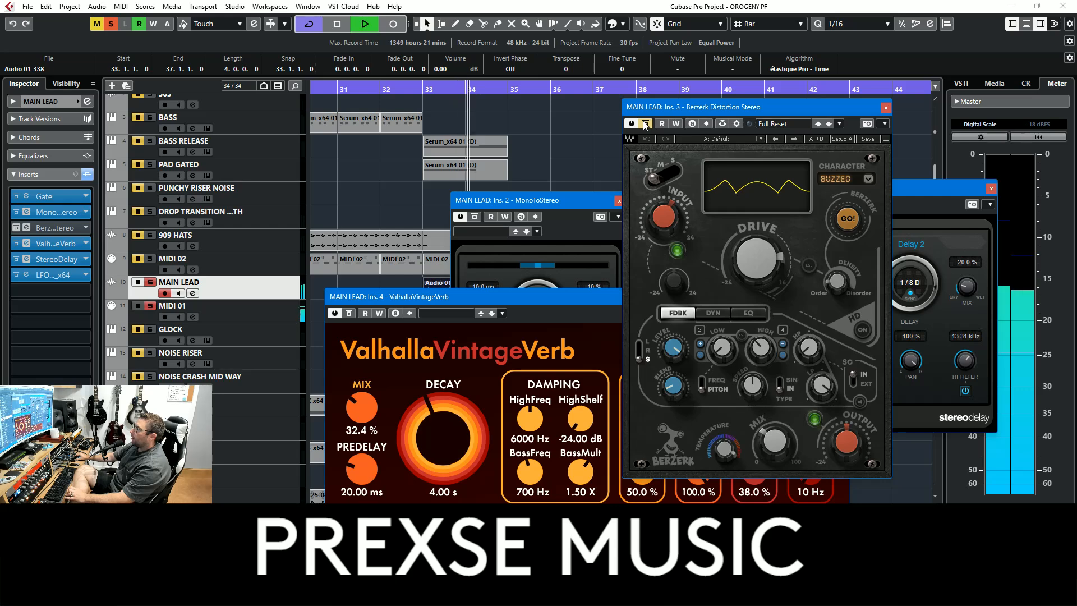
click(645, 123)
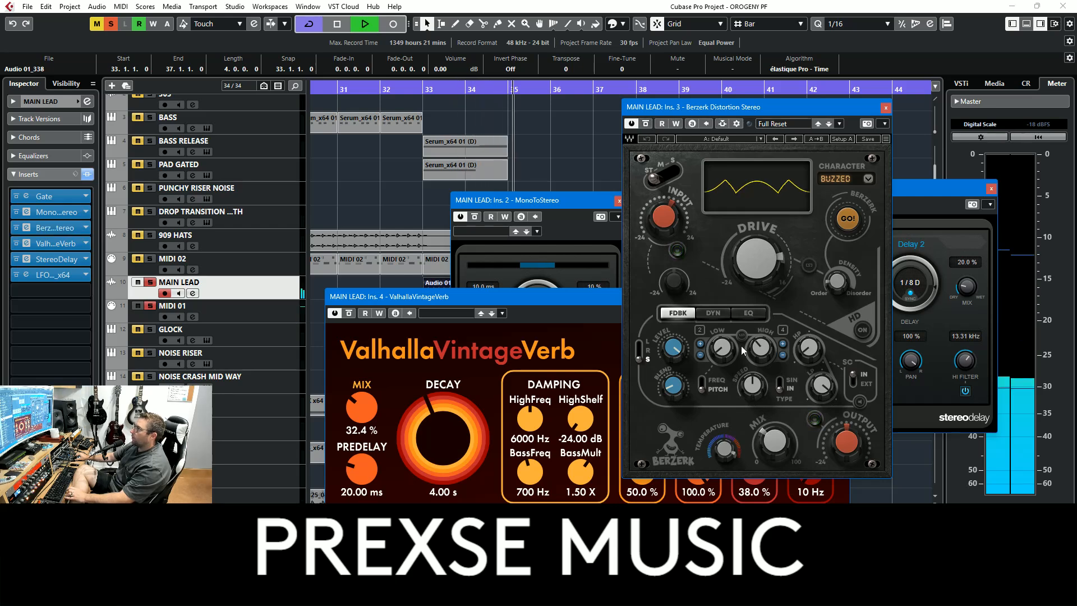
Step: Close the Berzerk Distortion, StereoDelay, ValhallaVintageVerb and MonoToStereo windows
click(886, 107)
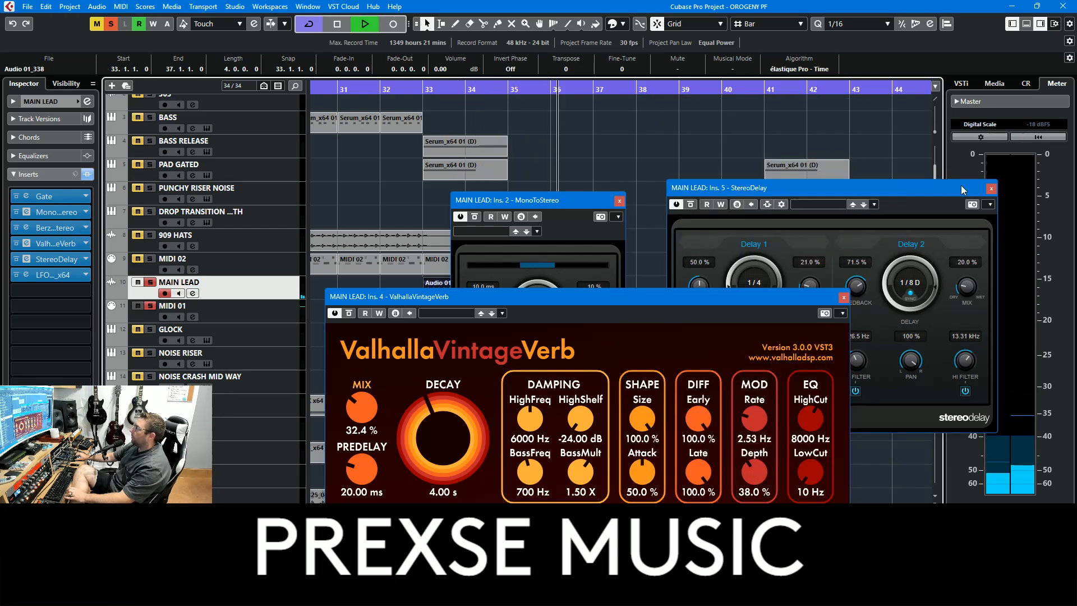
click(992, 189)
click(844, 298)
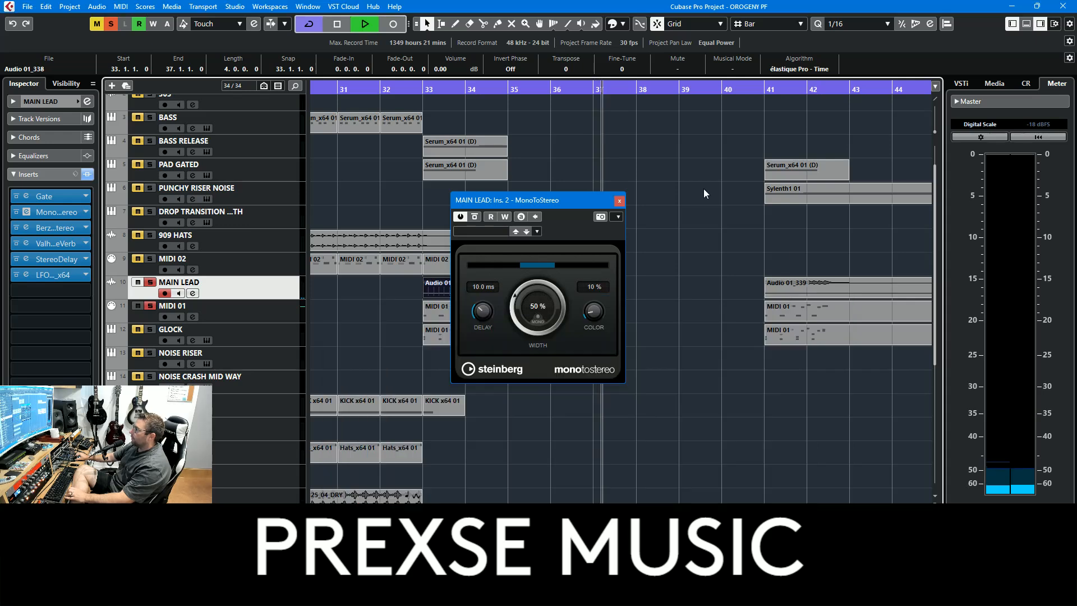
click(619, 201)
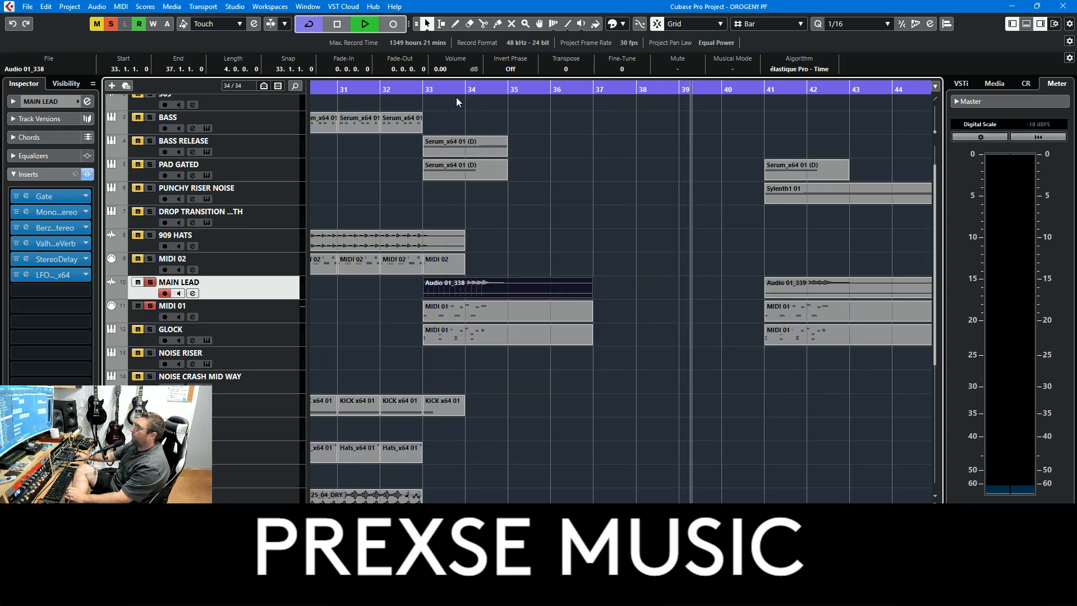
Step: Replay the lead from bar 33 and clear all solo and mute states
click(429, 94)
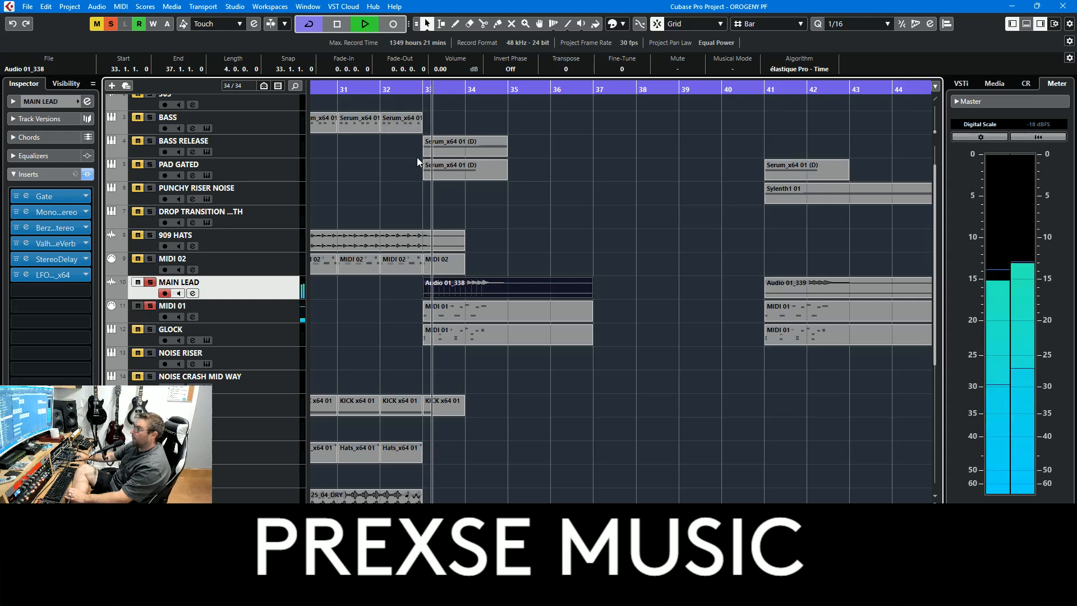
click(57, 102)
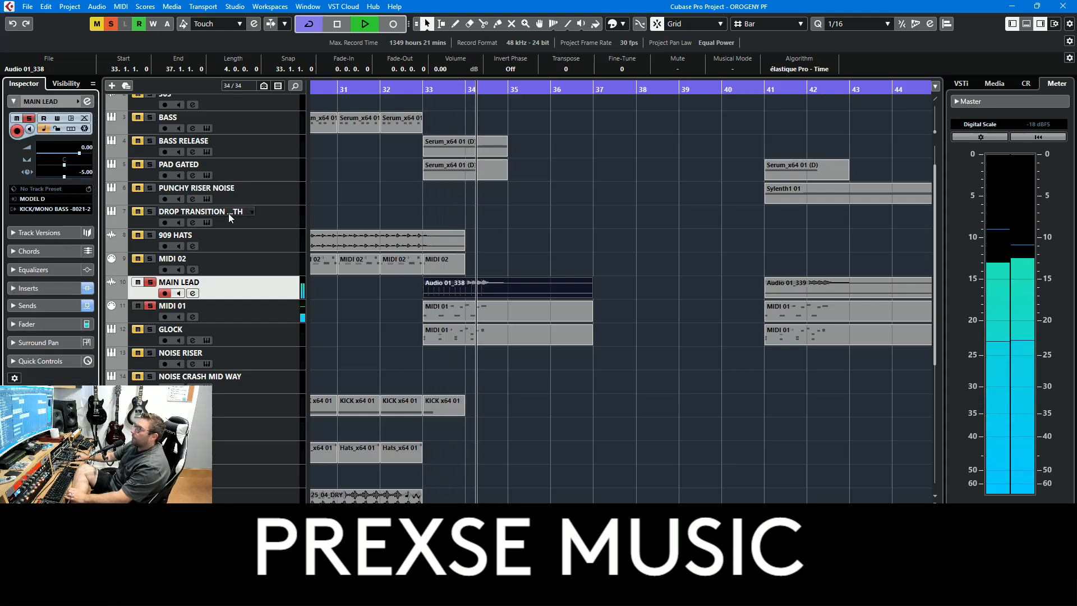
click(110, 24)
click(96, 23)
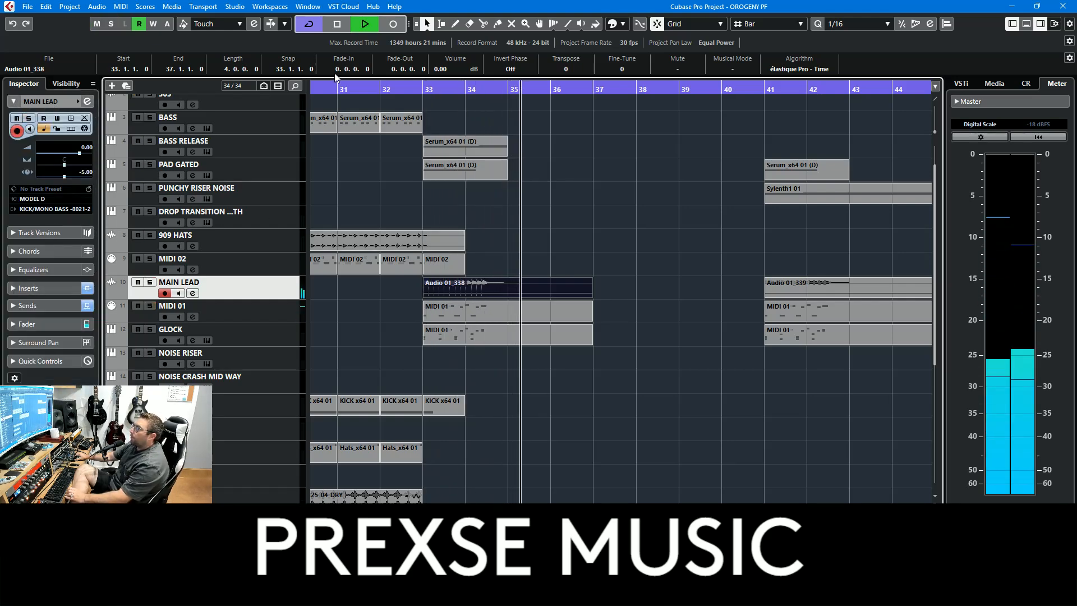
Step: Select the sweep track holding VEDH Uplifter 059 and examine the arrangement leading into the drop at bar 49
scroll(618, 292, right, 5)
scroll(545, 396, down, 10)
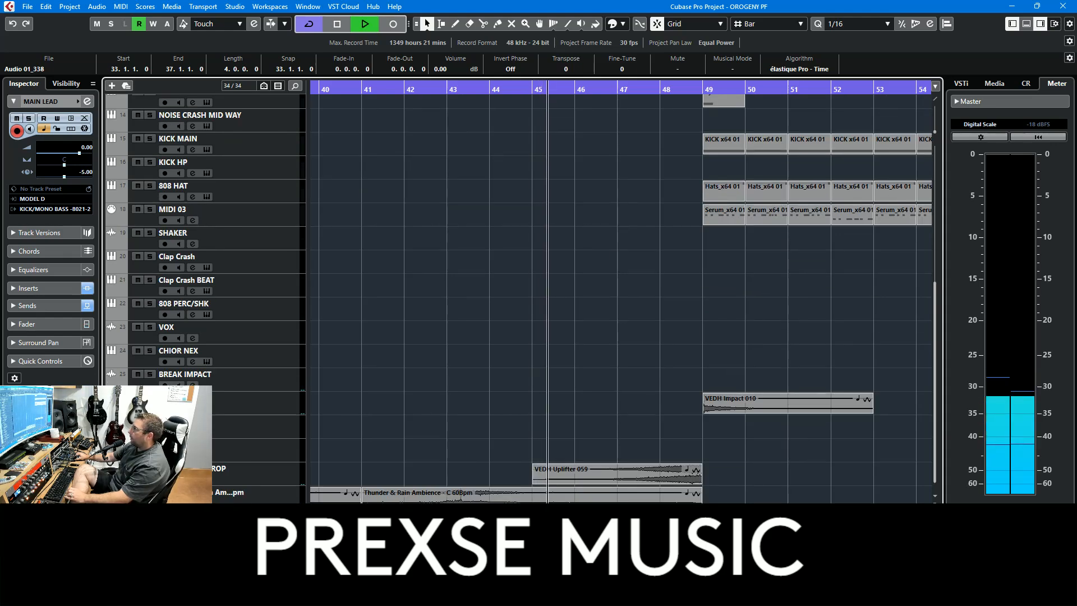
click(261, 476)
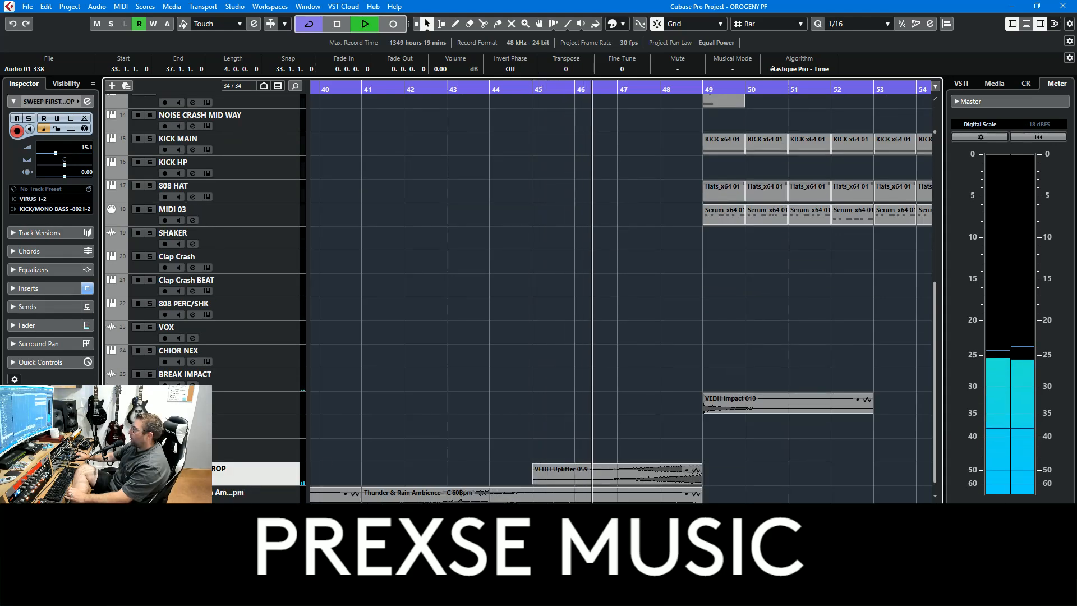
key(g)
key(g)
key(g)
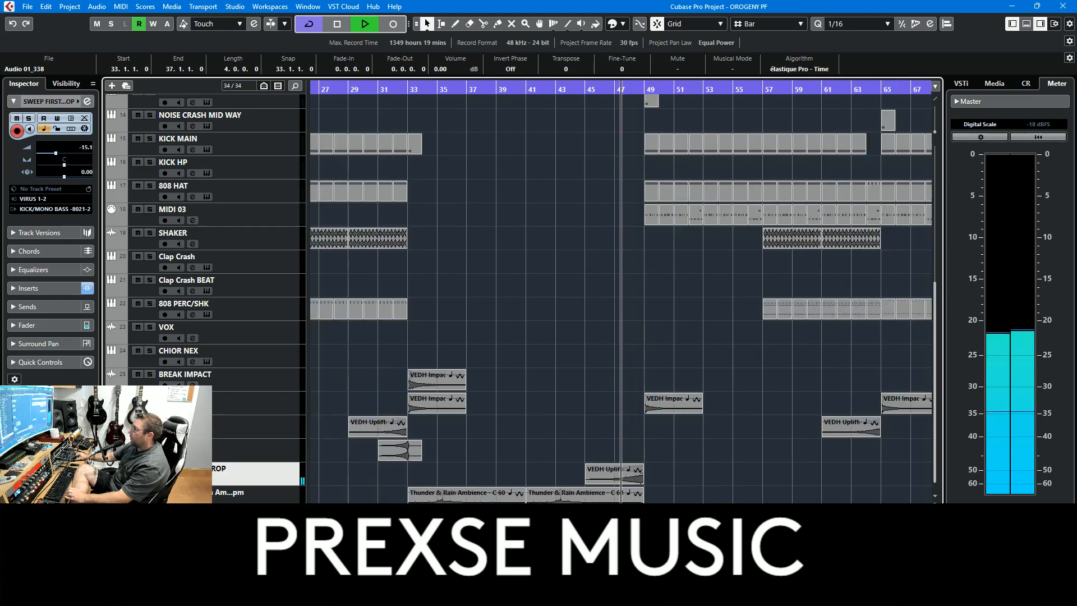
scroll(618, 223, up, 12)
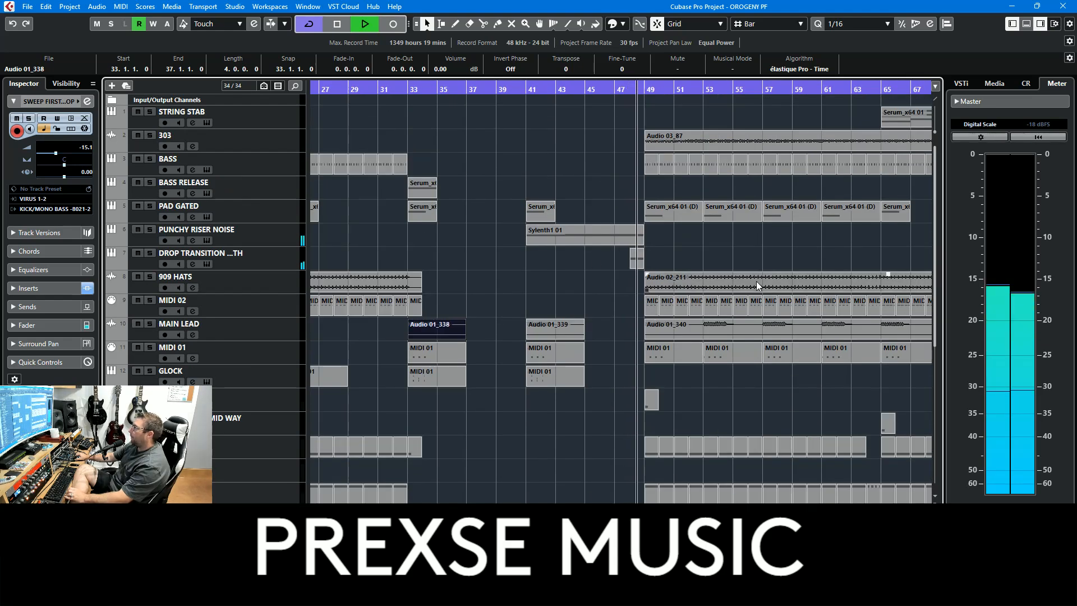
Step: Solo the DROP TRANSITION track, replay its part just before bar 49, and clear the solo
click(150, 253)
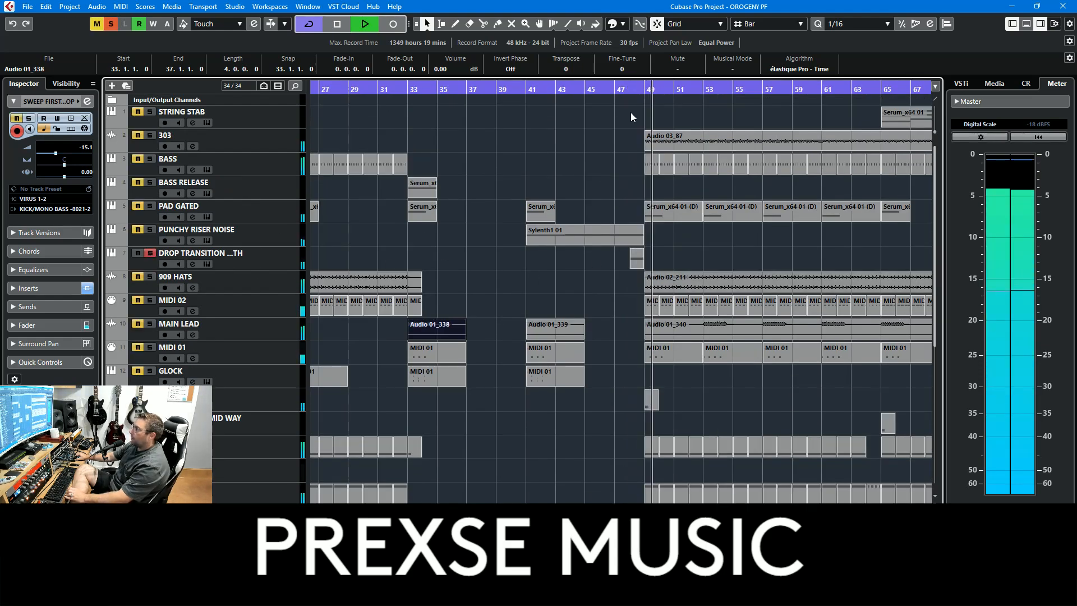
click(628, 90)
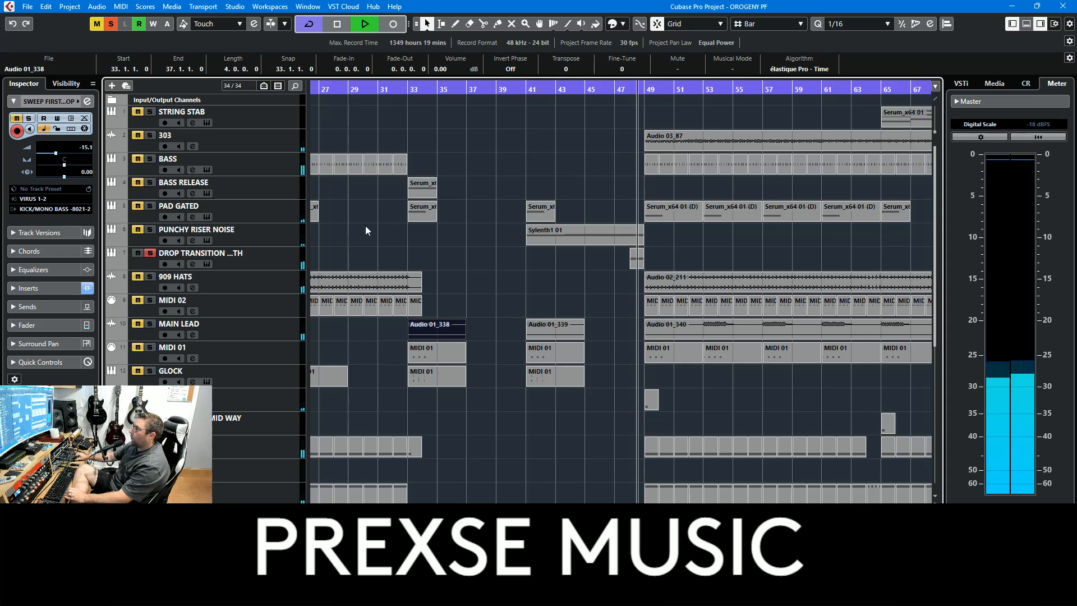
click(620, 89)
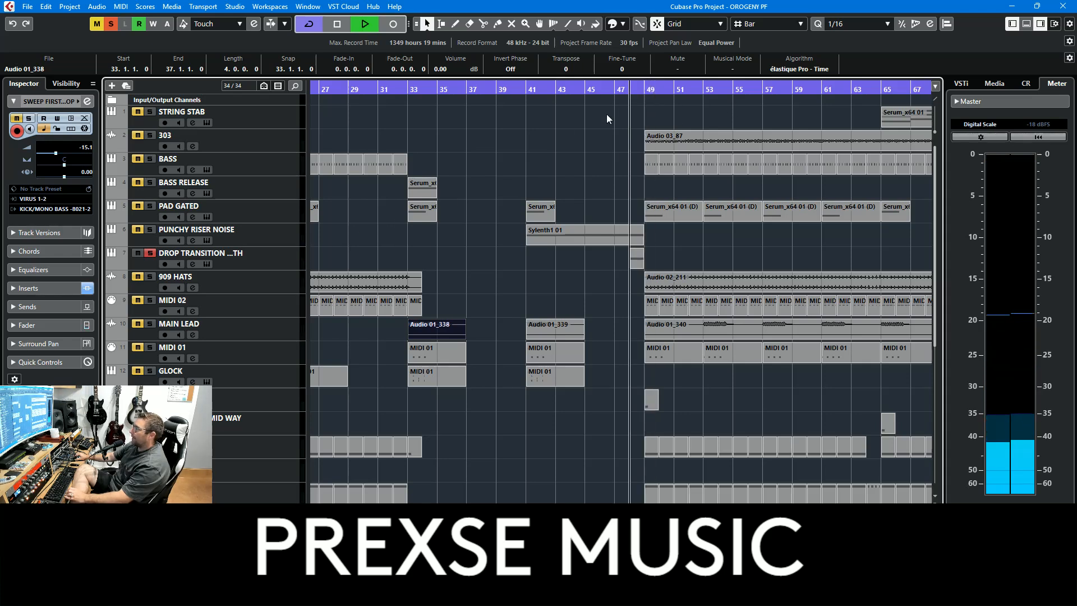
click(112, 26)
Step: Select the NOISE RISER track, solo it and listen to its part at bar 49
scroll(707, 202, down, 5)
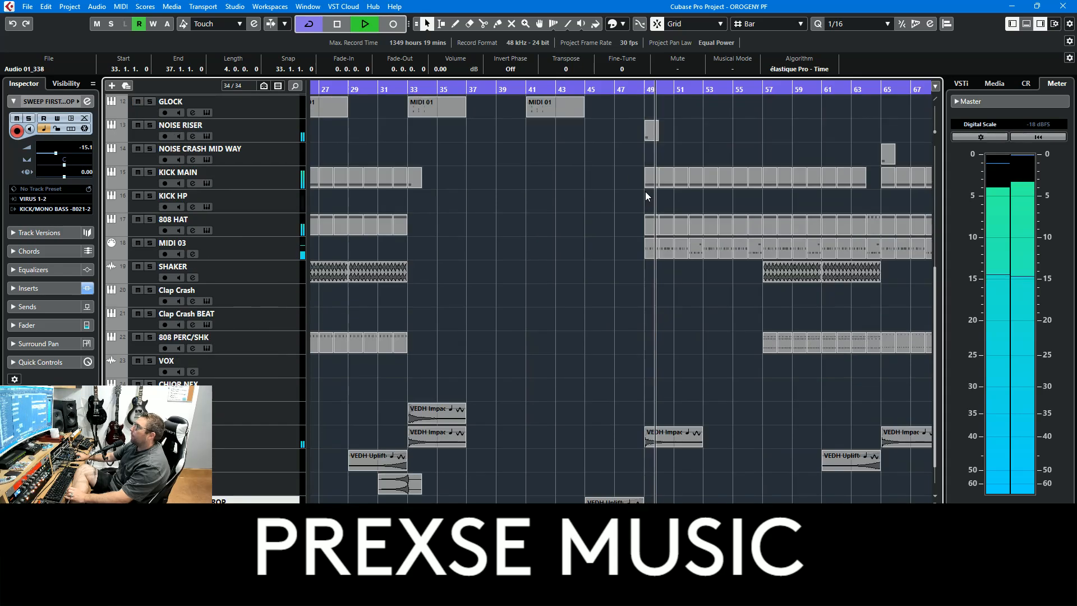
click(274, 139)
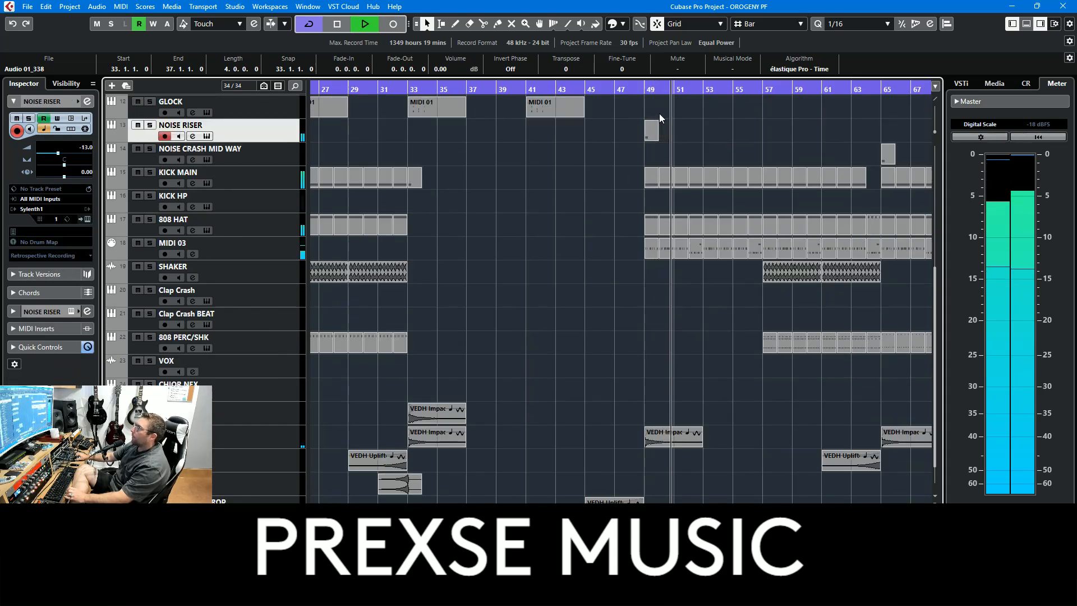
click(643, 113)
click(150, 124)
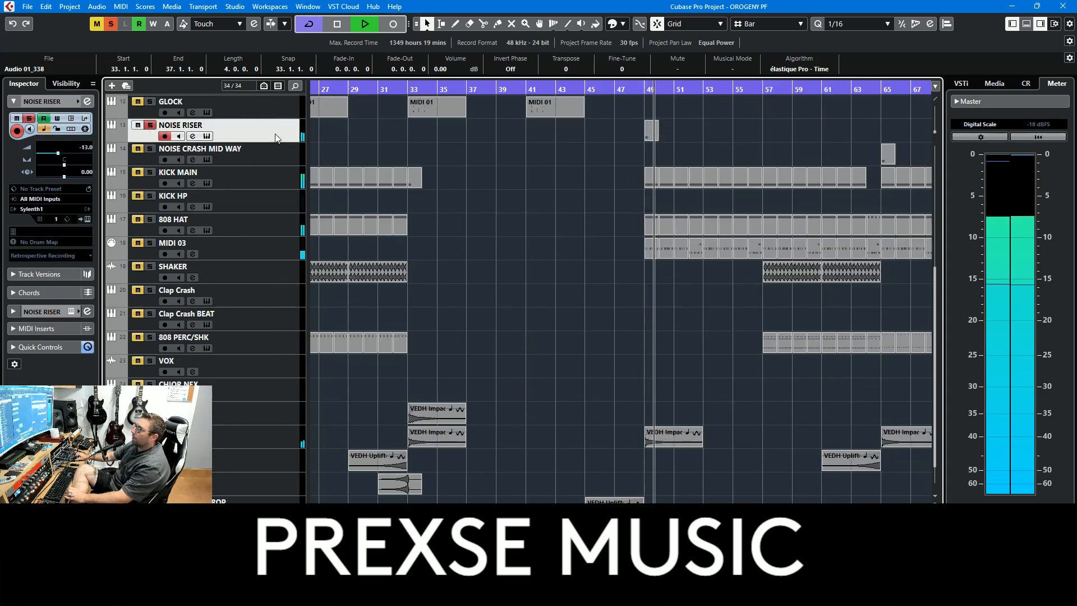
Step: Switch off the distortion in NOISE RISER's Sylenth1 instrument, close the instrument and unsolo the track
click(207, 136)
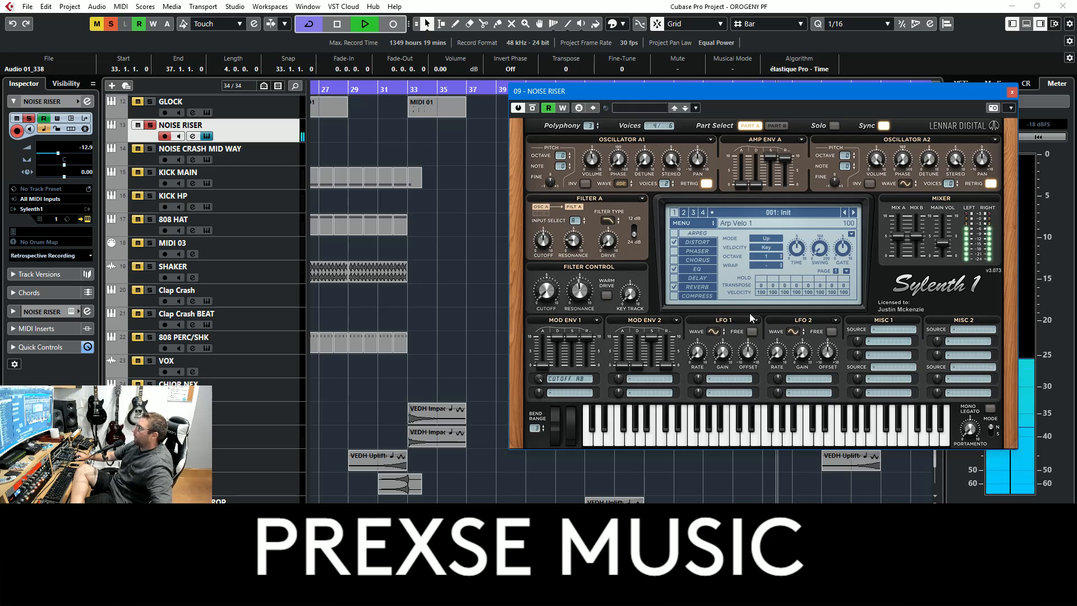
click(679, 244)
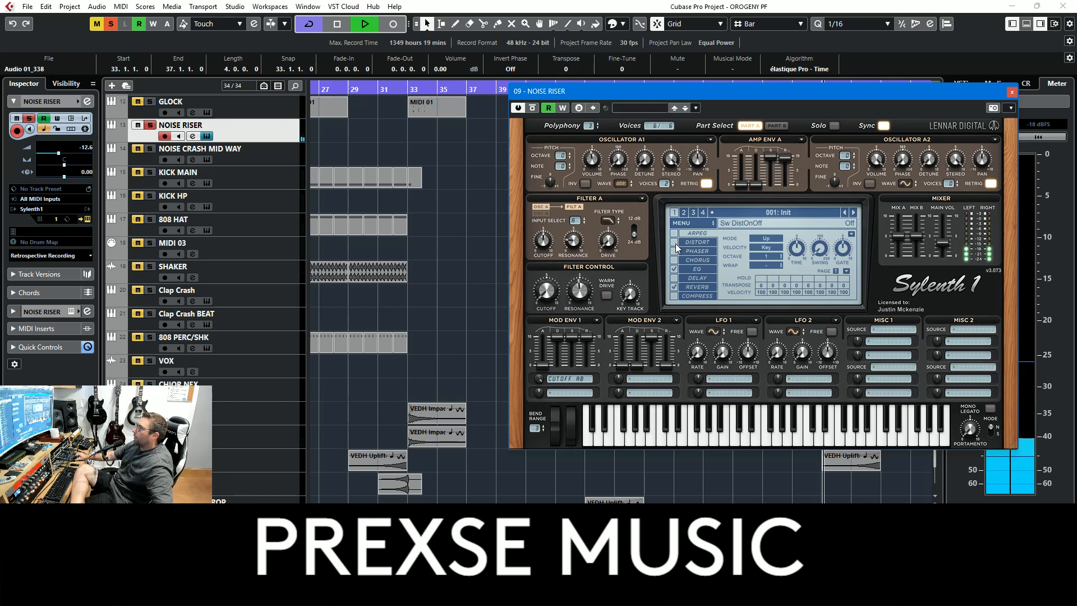
click(1011, 92)
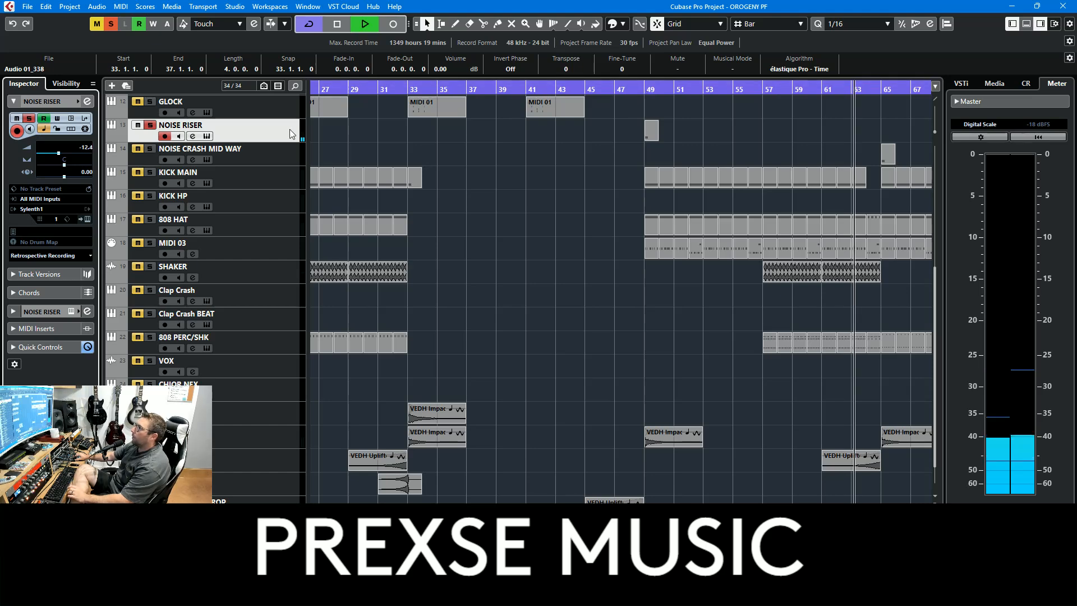
key(s)
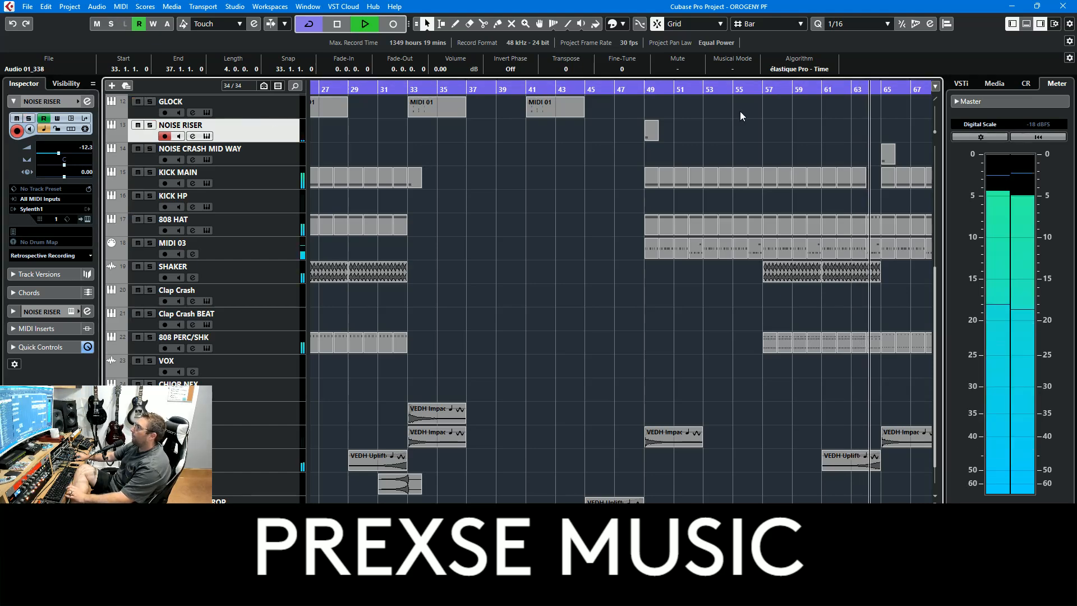
Step: Return the playback position to the drop at bar 49 and stop playback
scroll(608, 309, down, 1)
scroll(687, 363, up, 6)
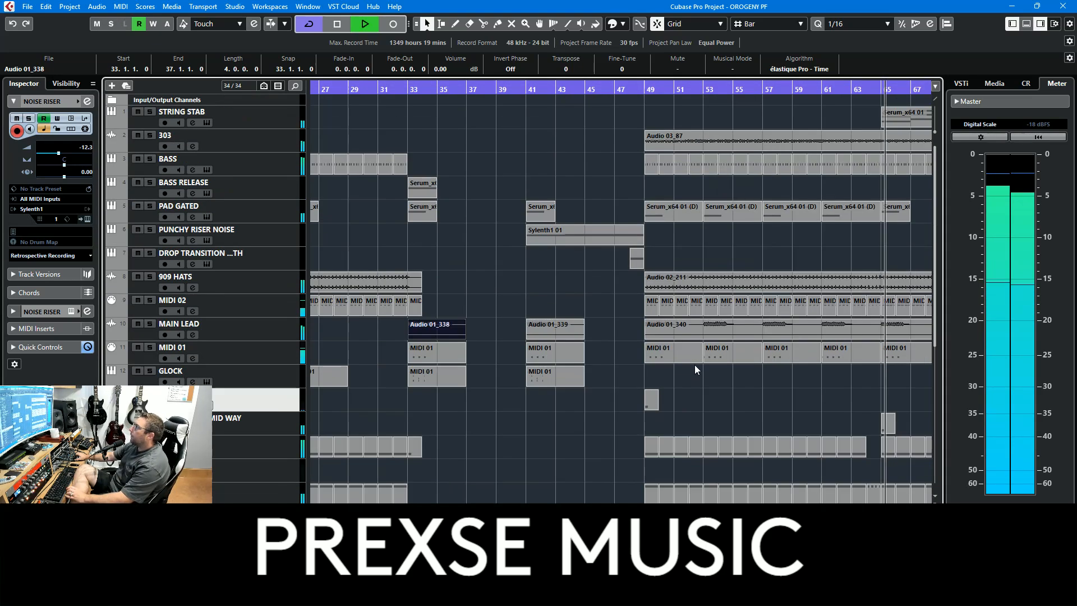
click(647, 89)
key(space)
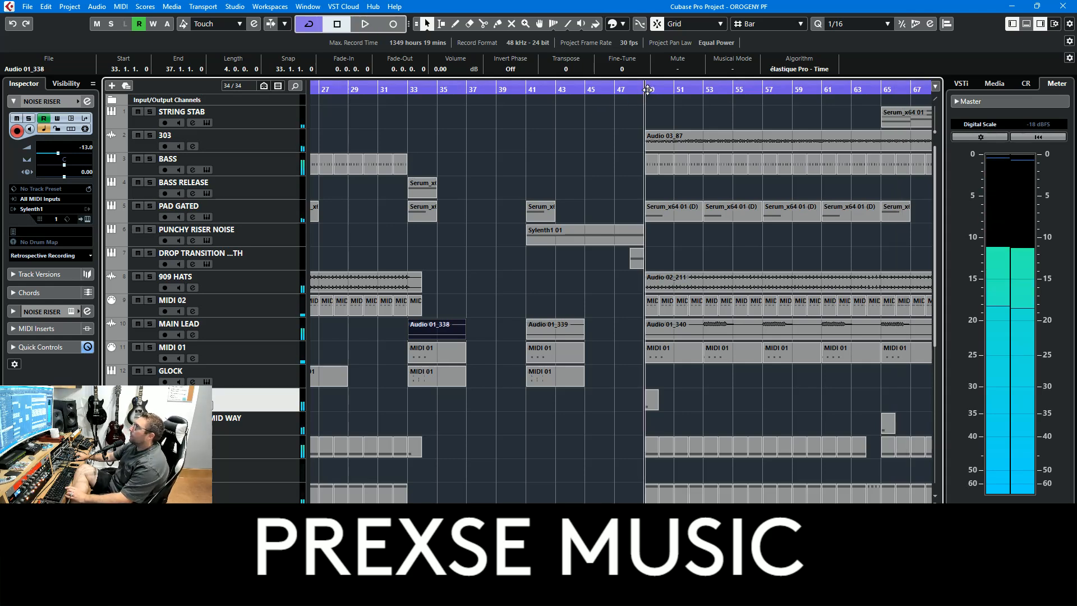
Step: Play the drop from bar 49 and compare the 303 track muted, unmuted and soloed
scroll(647, 90, down, 1)
click(258, 135)
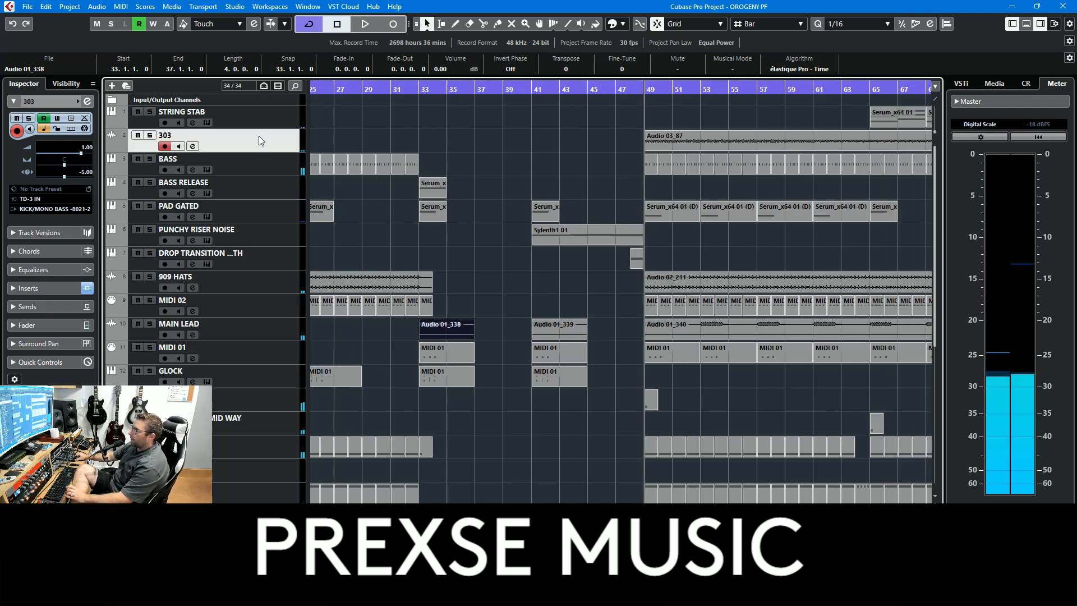
key(space)
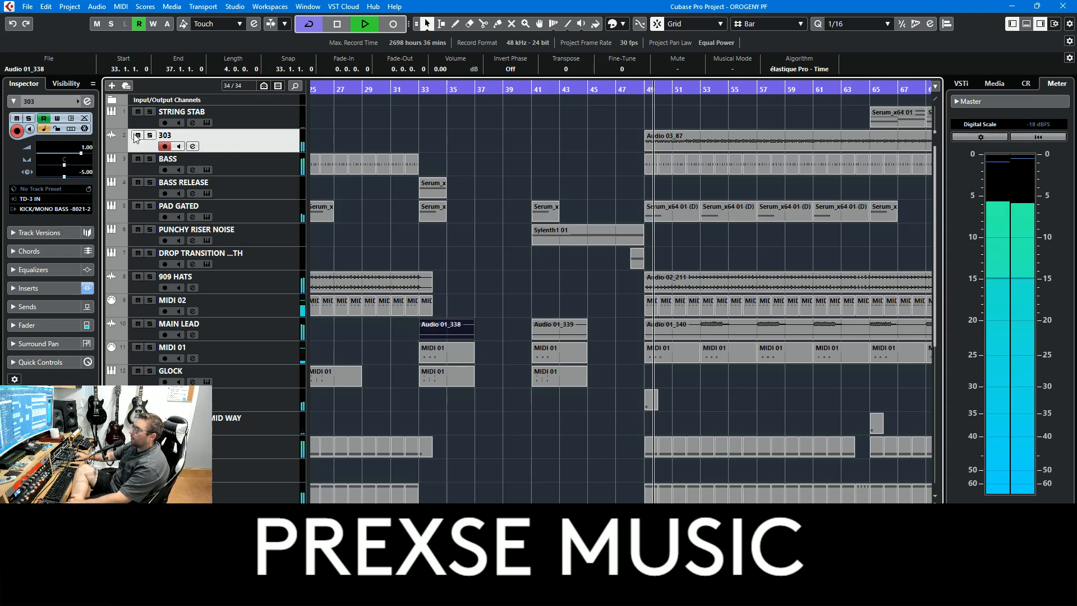
click(138, 139)
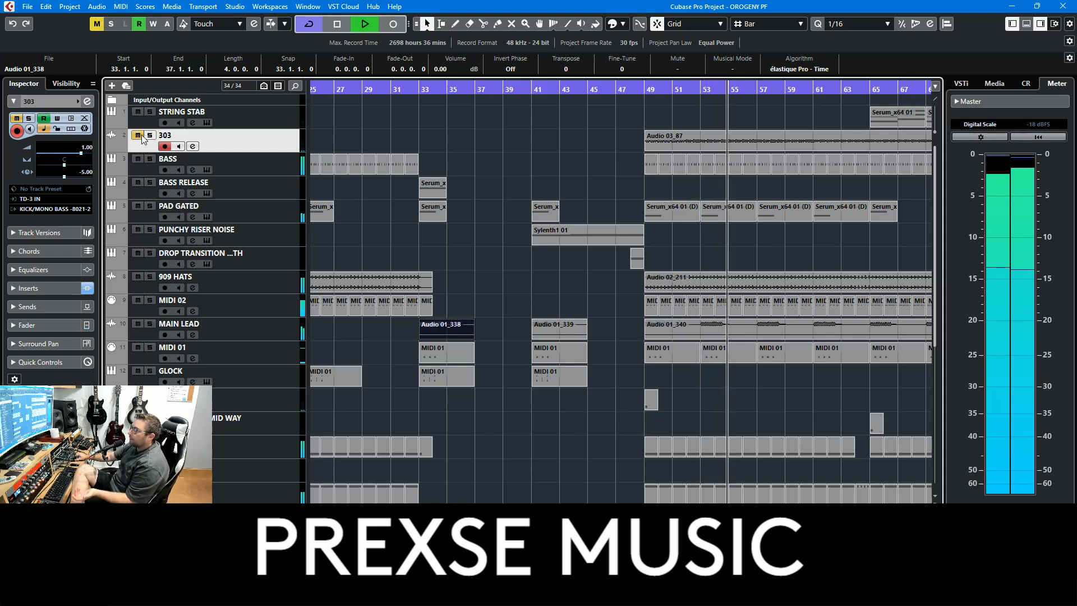
click(139, 136)
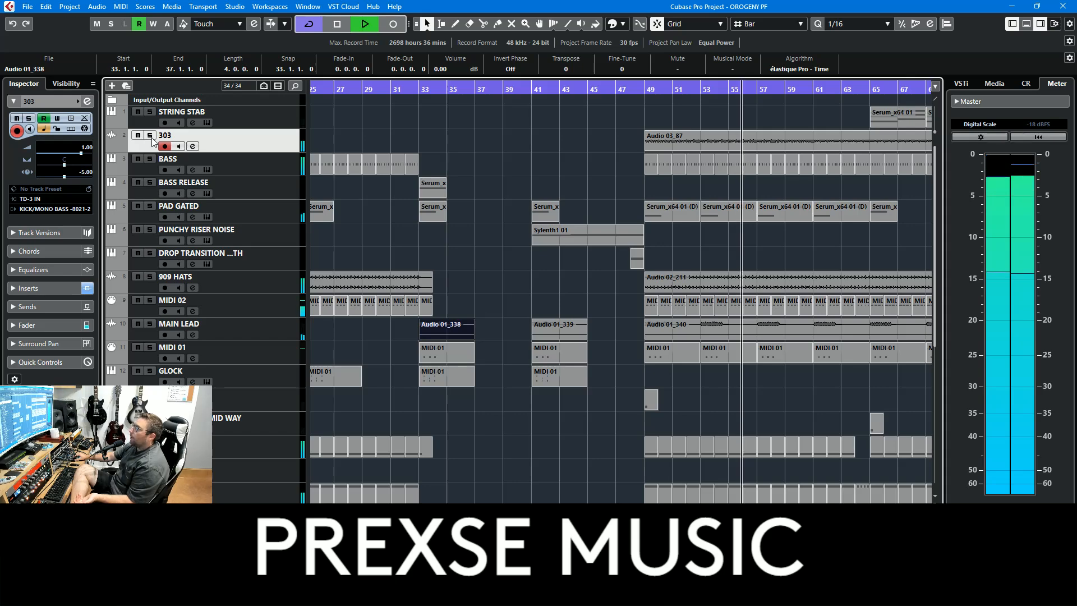
click(149, 135)
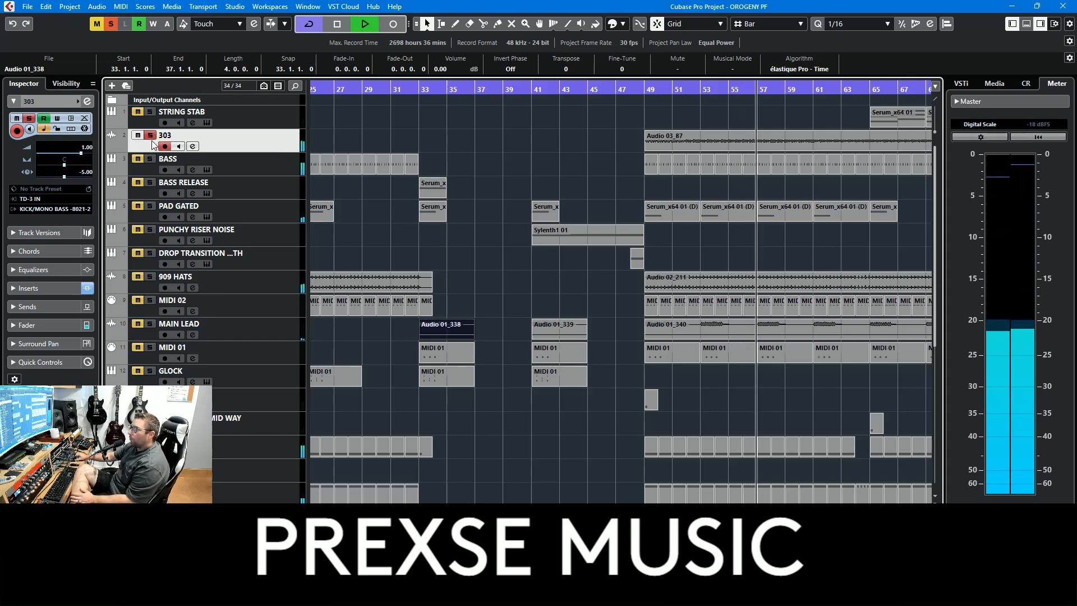
click(150, 135)
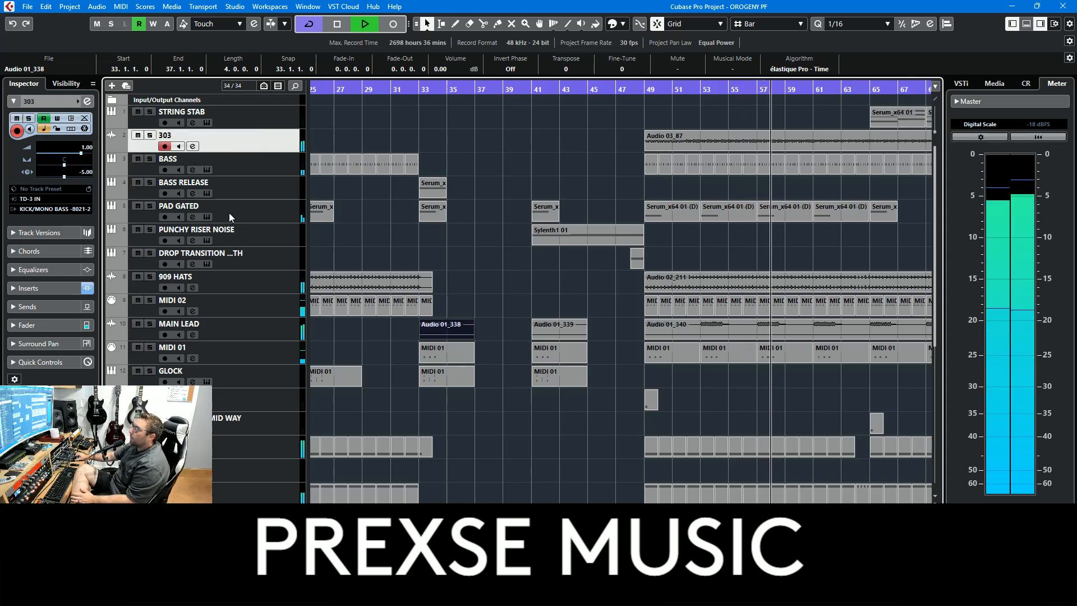
Step: Stop playback and open the MIDI 03 clips from bar 49 to about bar 65 in the Key Editor
scroll(316, 255, down, 10)
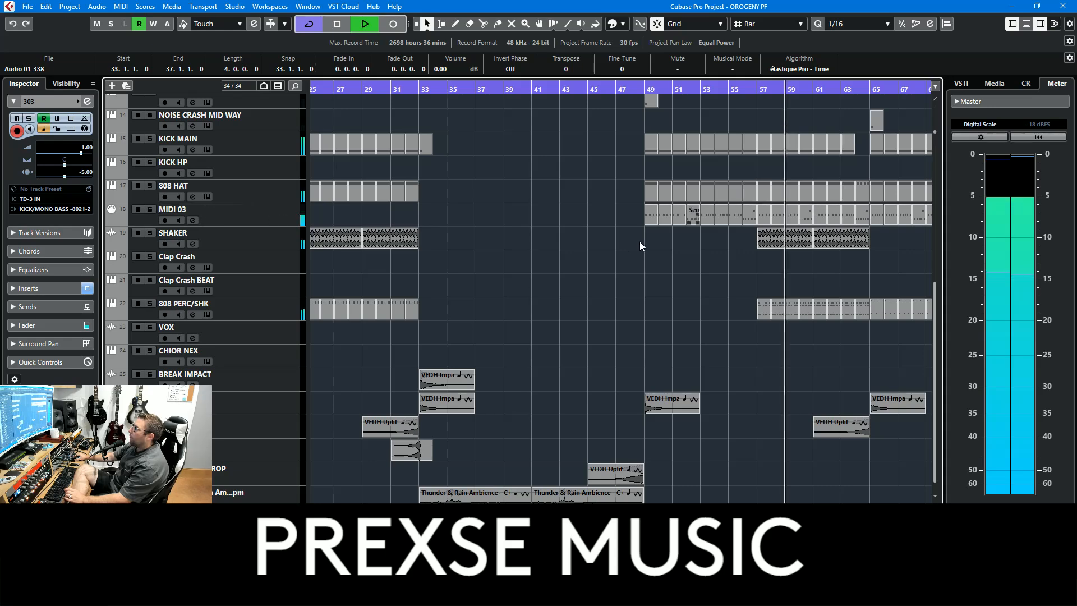
key(space)
drag(613, 219, 869, 217)
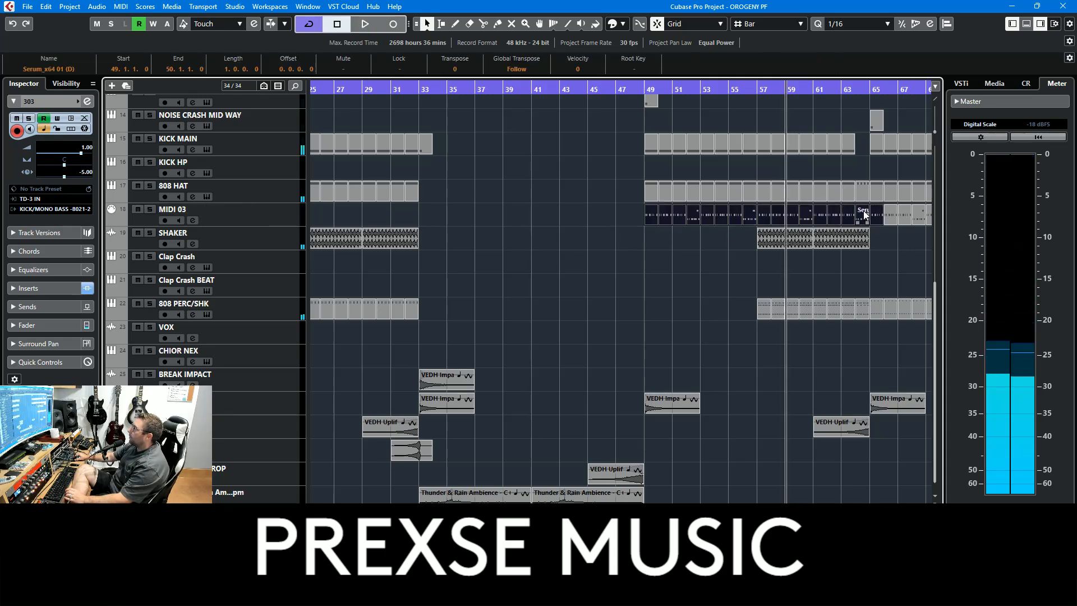
double_click(864, 215)
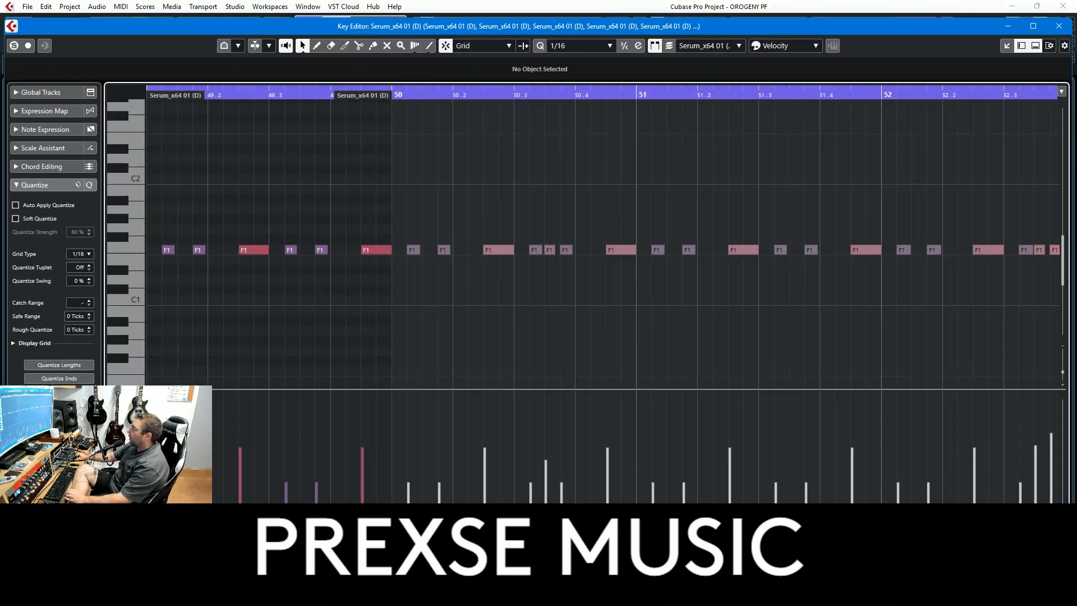
Step: Examine the MIDI 03 note pattern from bar 49 to bar 56, including the individual note lengths in bar 49
key(g)
key(g)
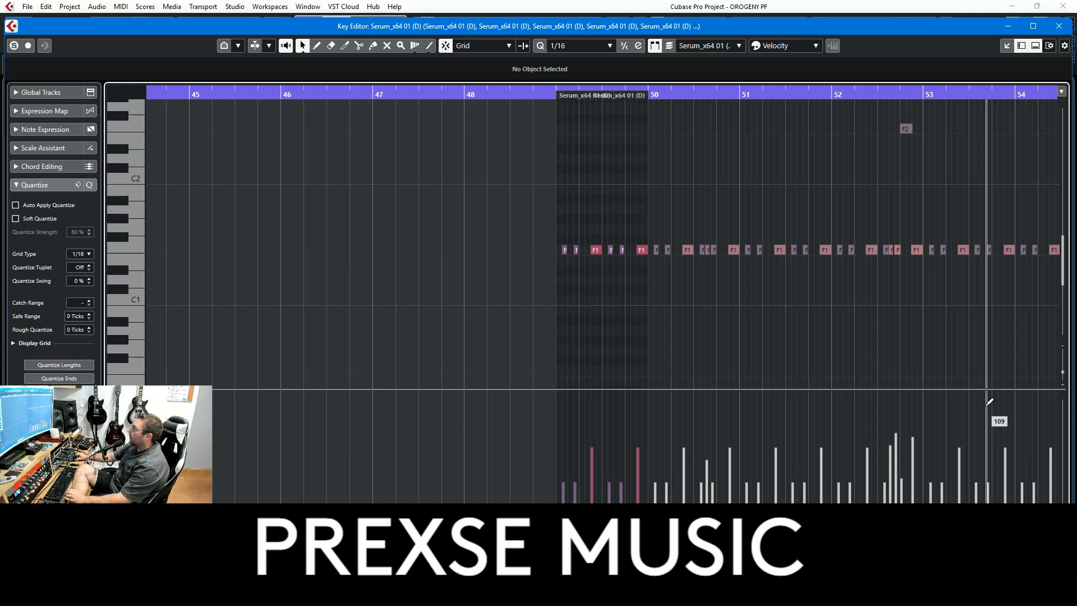
scroll(933, 344, right, 5)
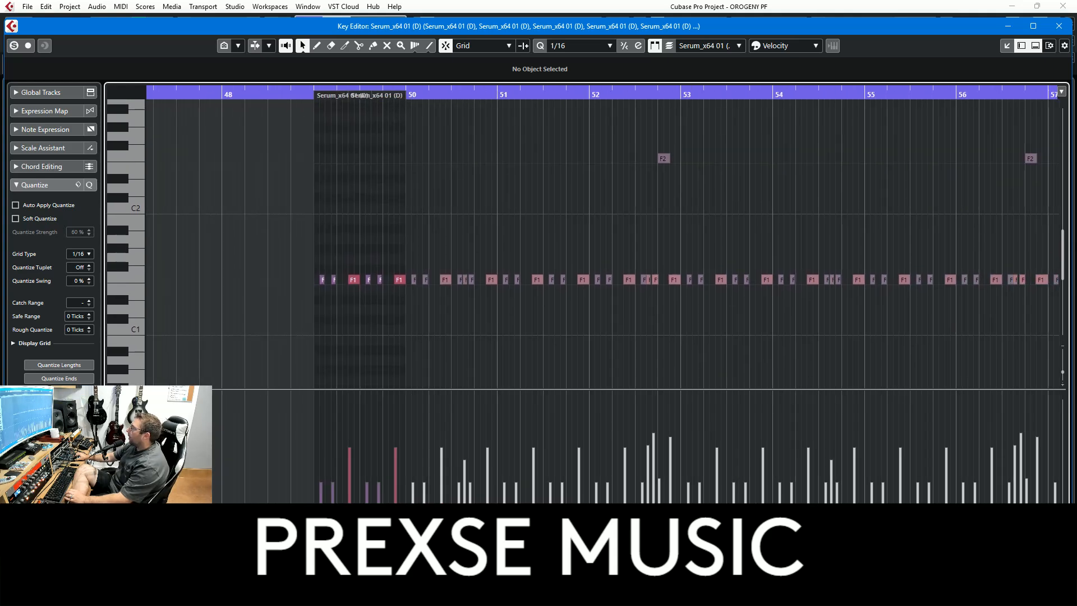
key(h)
key(h)
key(h)
key(h)
key(h)
key(h)
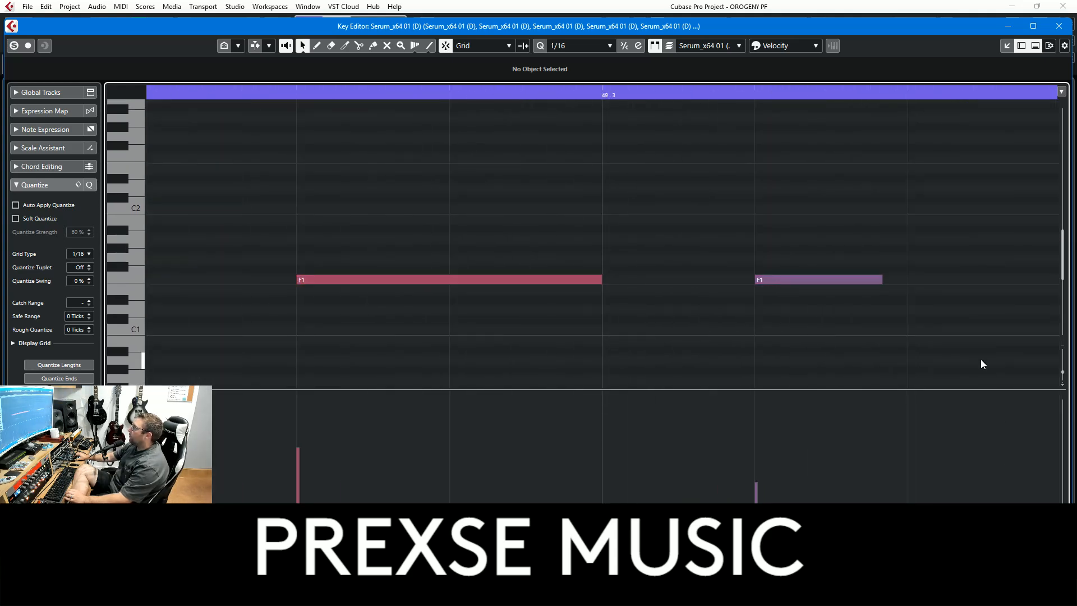
Step: Examine the F2 note in bar 52, select the F1 note just before it, and close the Key Editor
scroll(982, 364, left, 4)
scroll(983, 364, down, 1)
key(g)
key(g)
key(g)
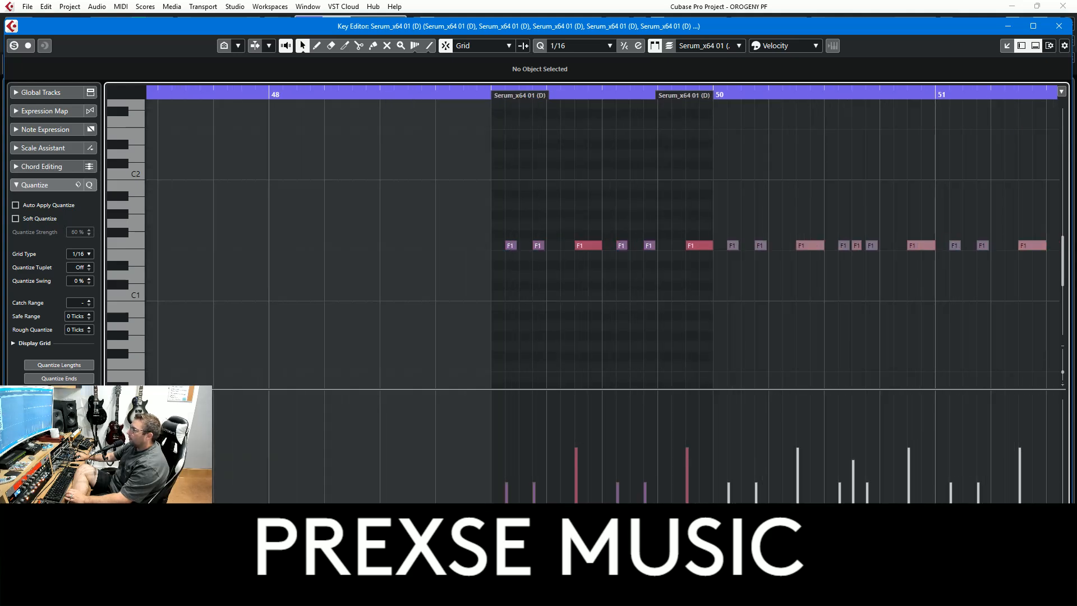
scroll(601, 236, right, 8)
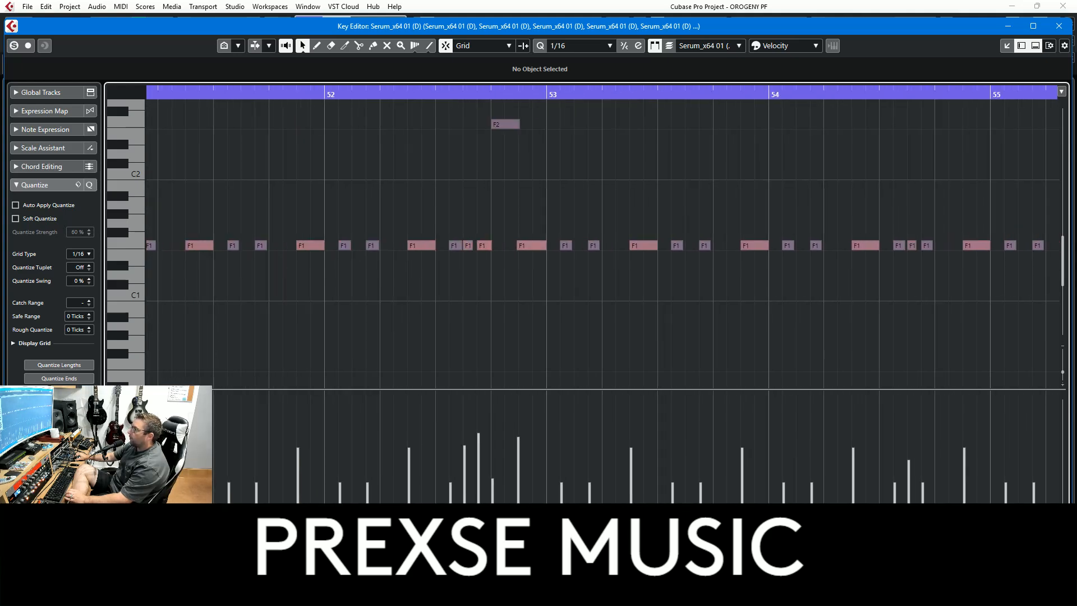
scroll(526, 231, right, 1)
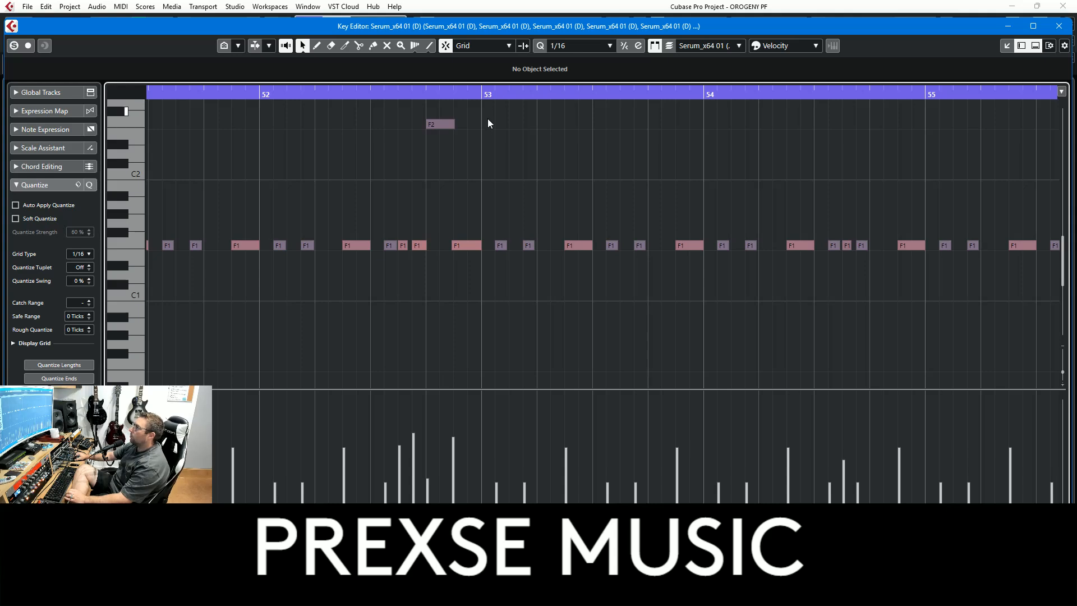
click(426, 248)
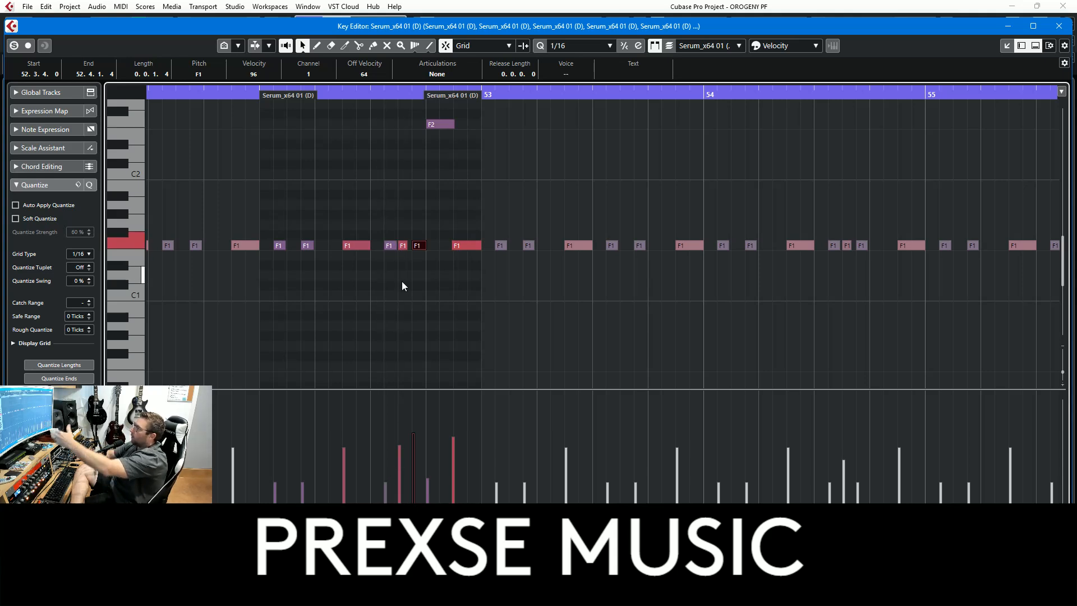
click(1058, 33)
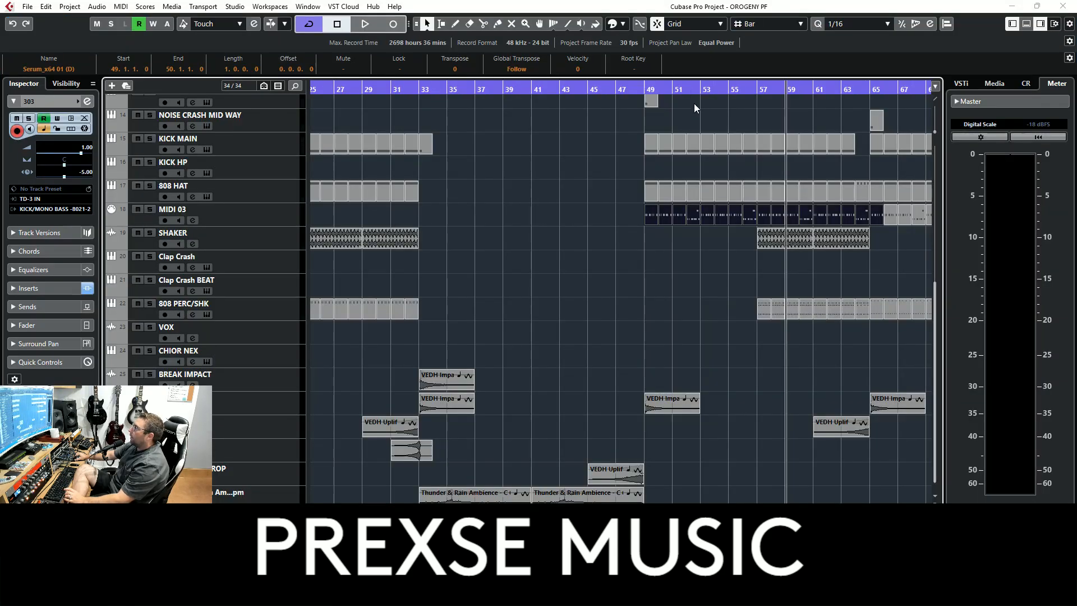
Step: Set the cycle range to bar 56 and place the playback position at its start
scroll(694, 104, up, 4)
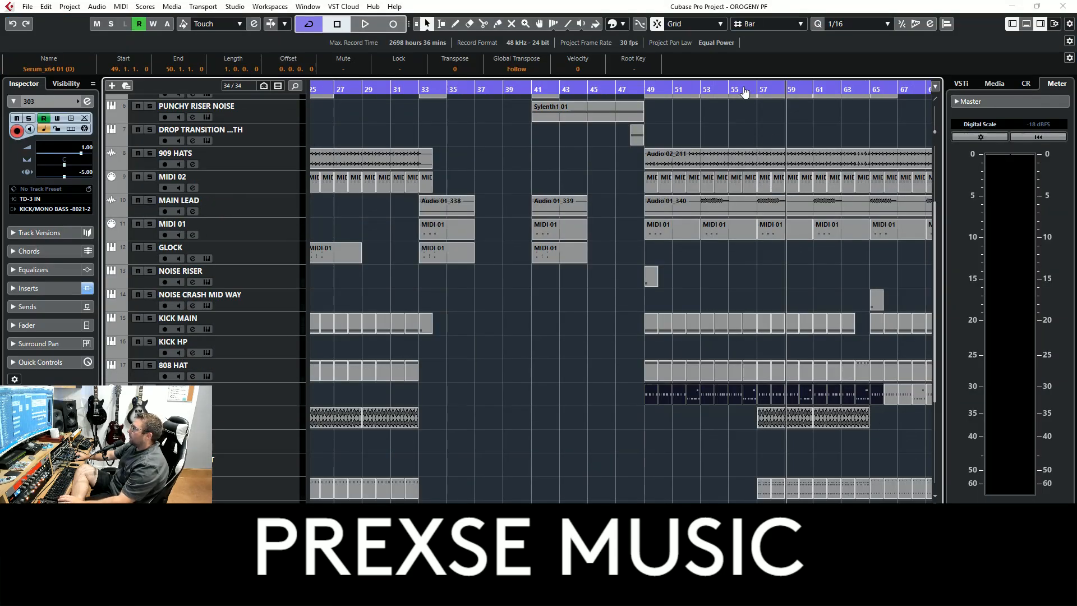
drag(745, 92, 755, 94)
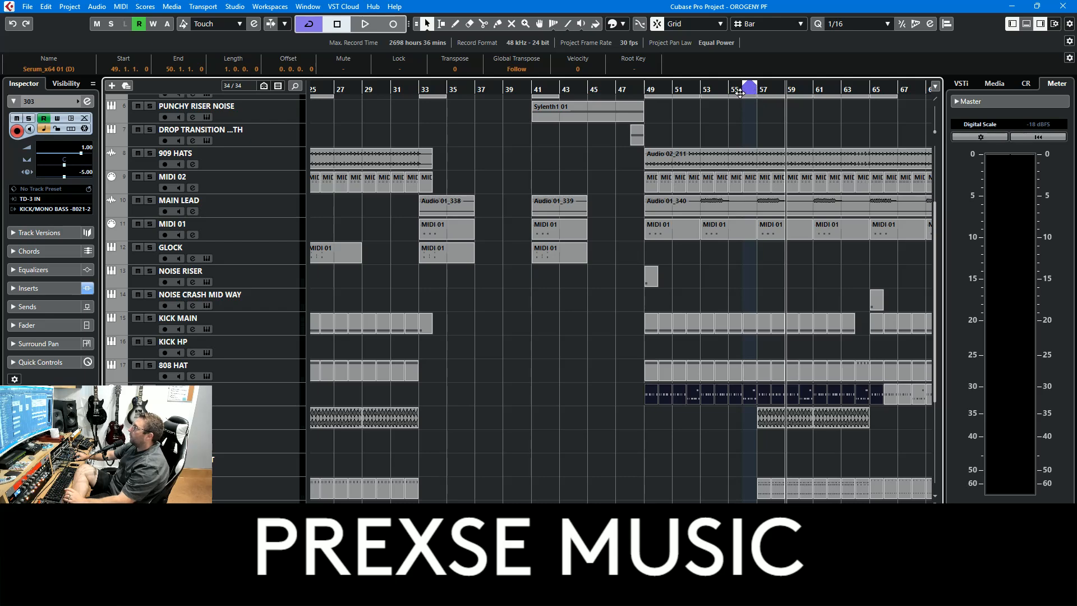
click(740, 93)
key(h)
Step: Loop bar 56 with the 303 track soloed and with the full mix, and stop playback
scroll(686, 133, up, 3)
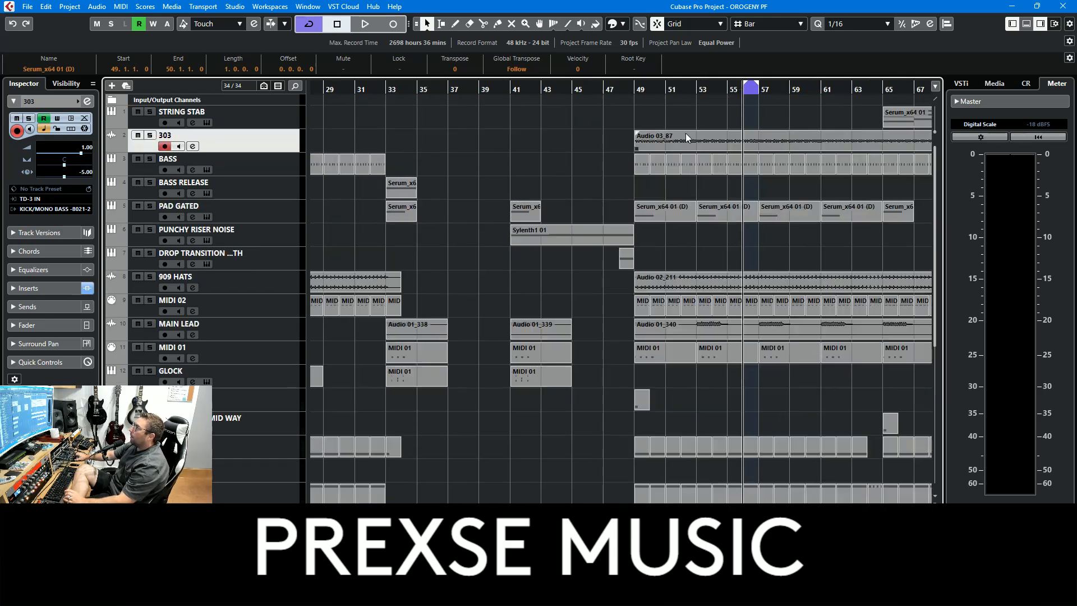
click(149, 135)
key(space)
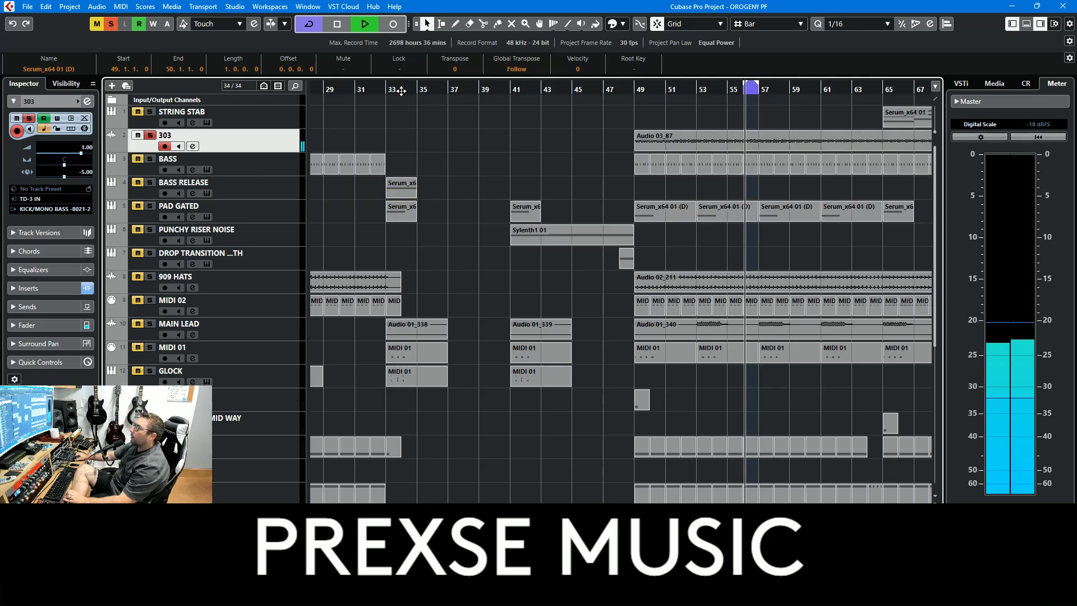
click(111, 26)
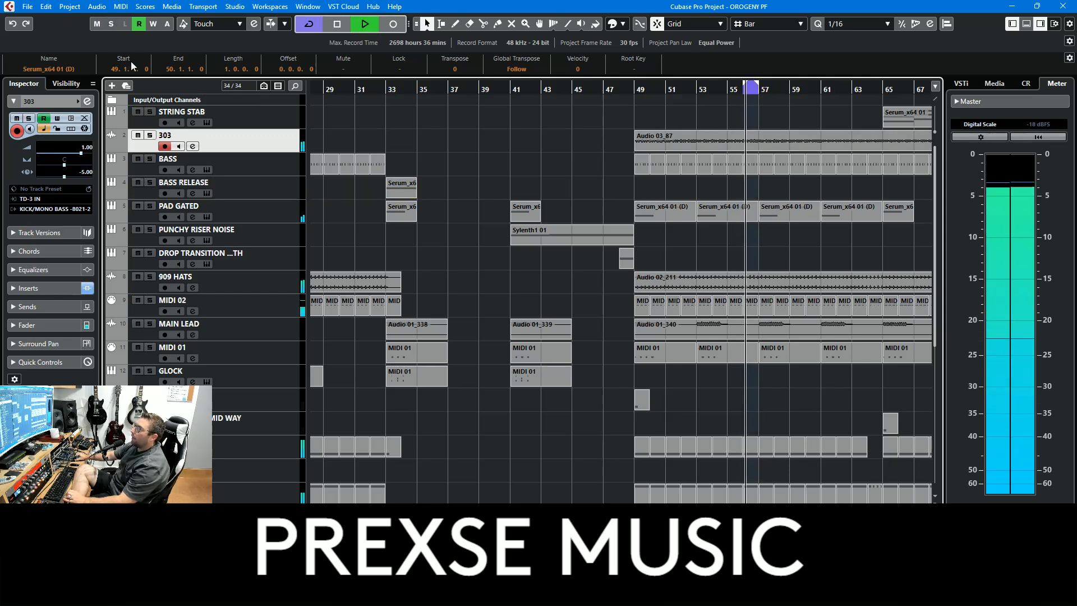
key(space)
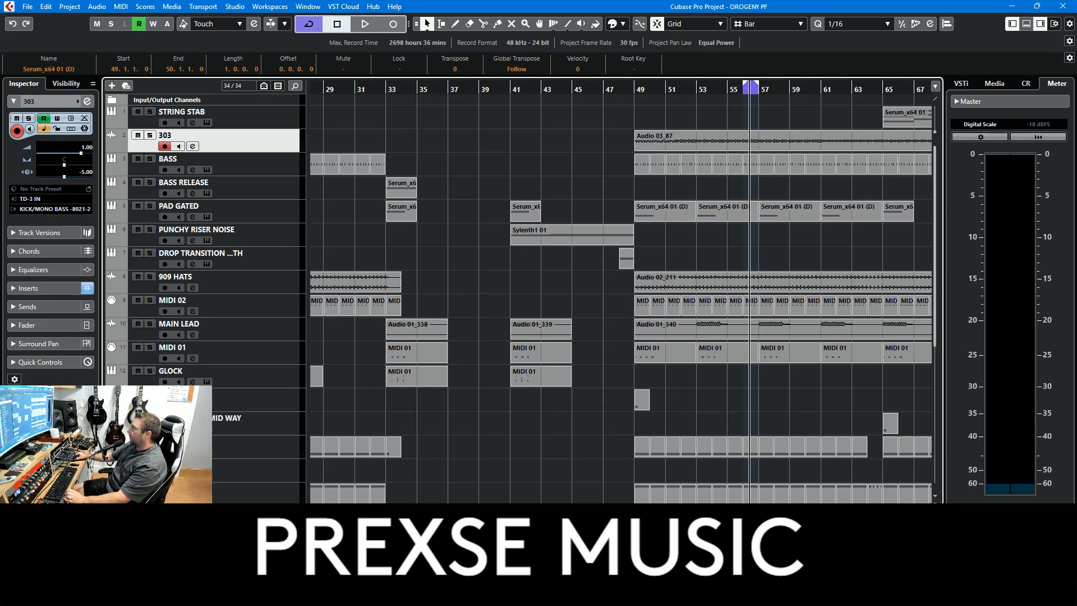
Step: Inspect the short F1 note and the F2 note following it near the end of bar 52, and close the Key Editor
key(ctrl+e)
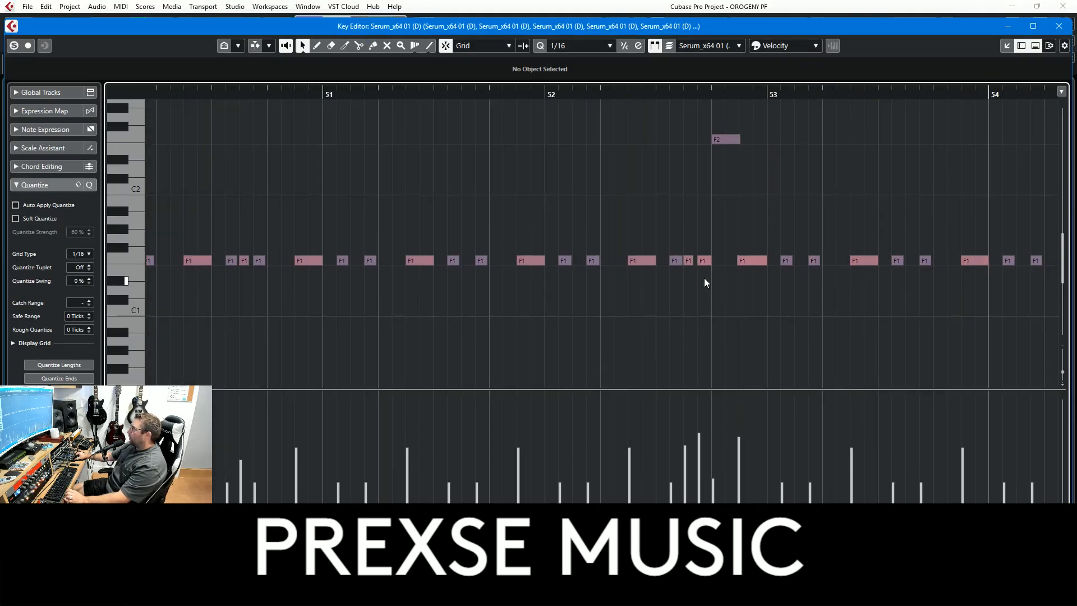
click(704, 260)
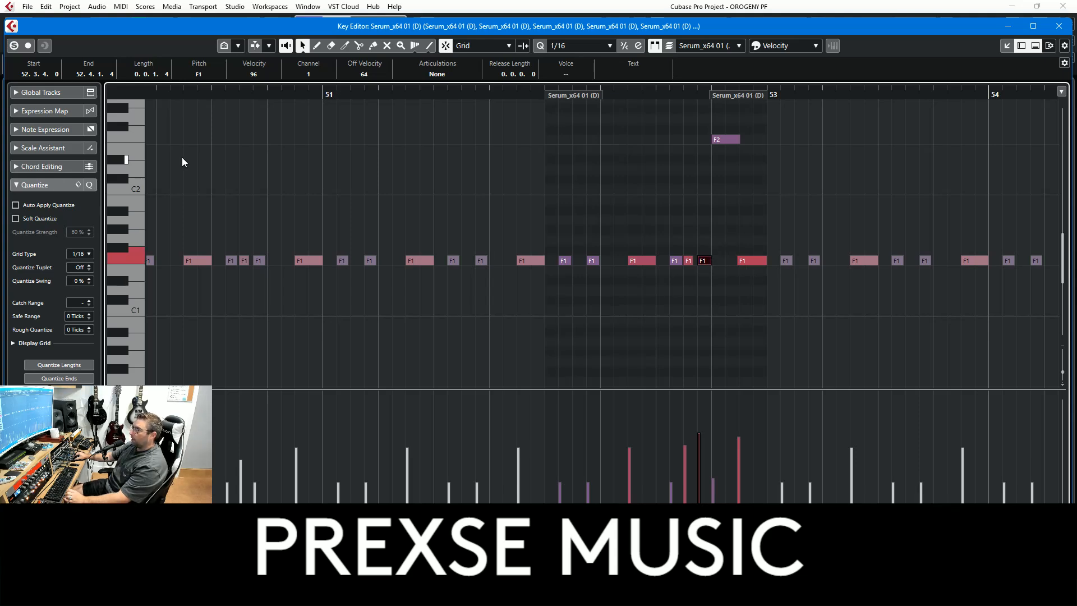
click(715, 139)
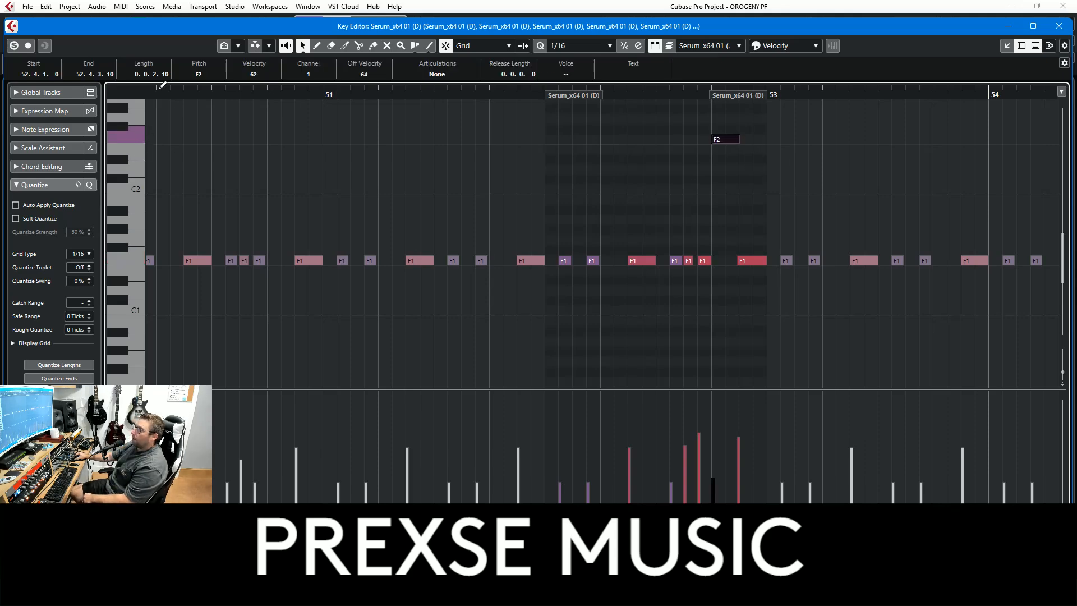
click(1059, 26)
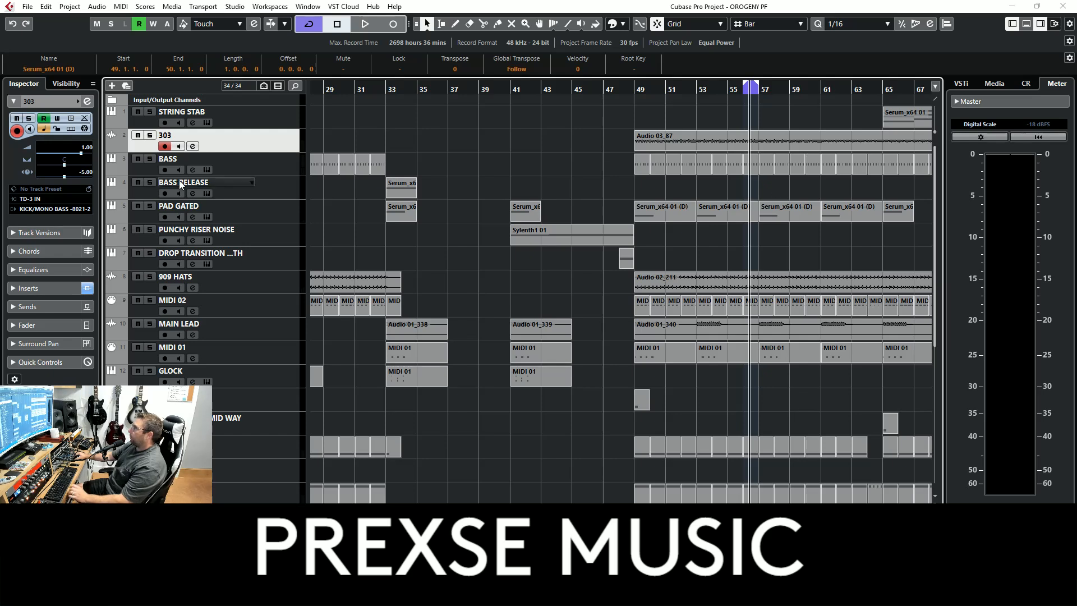
Step: Show the 303 track's inserts and examine the low-cut curve in its FabFilter Pro-Q 3
click(65, 286)
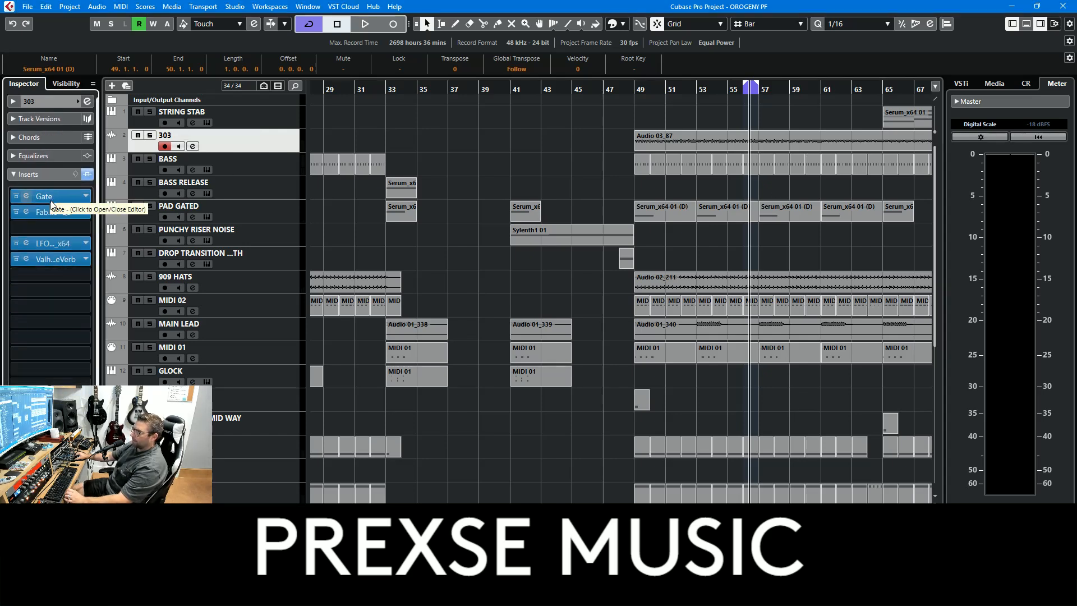
click(56, 213)
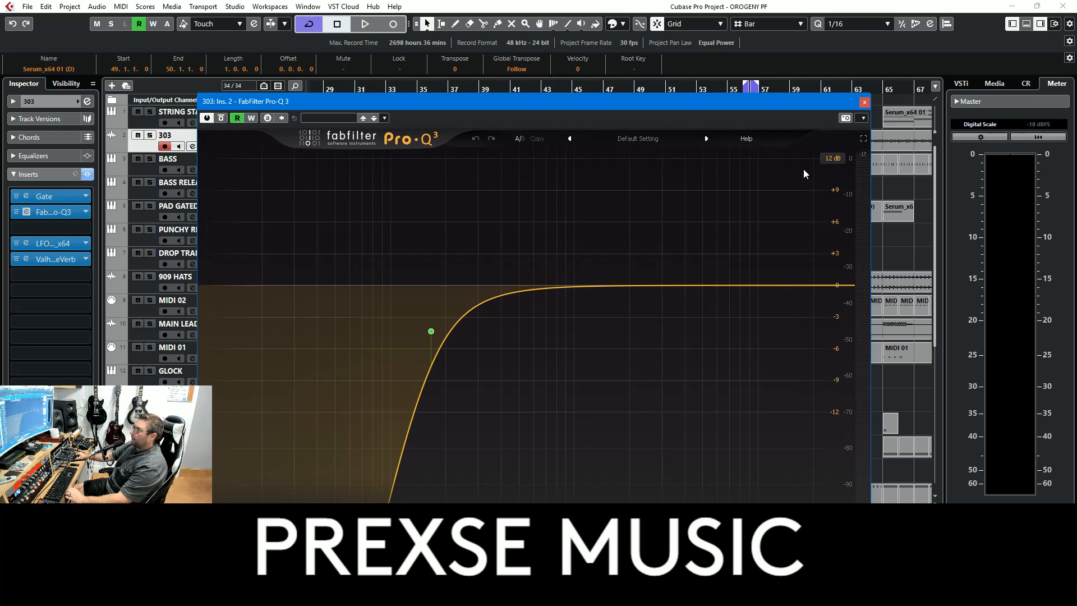
click(865, 102)
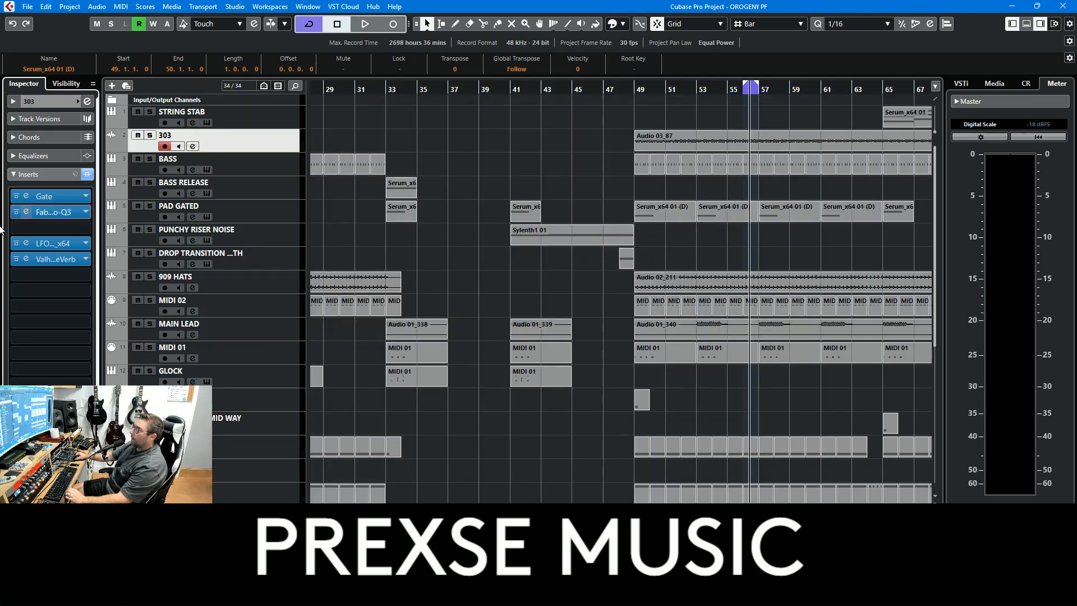
click(66, 212)
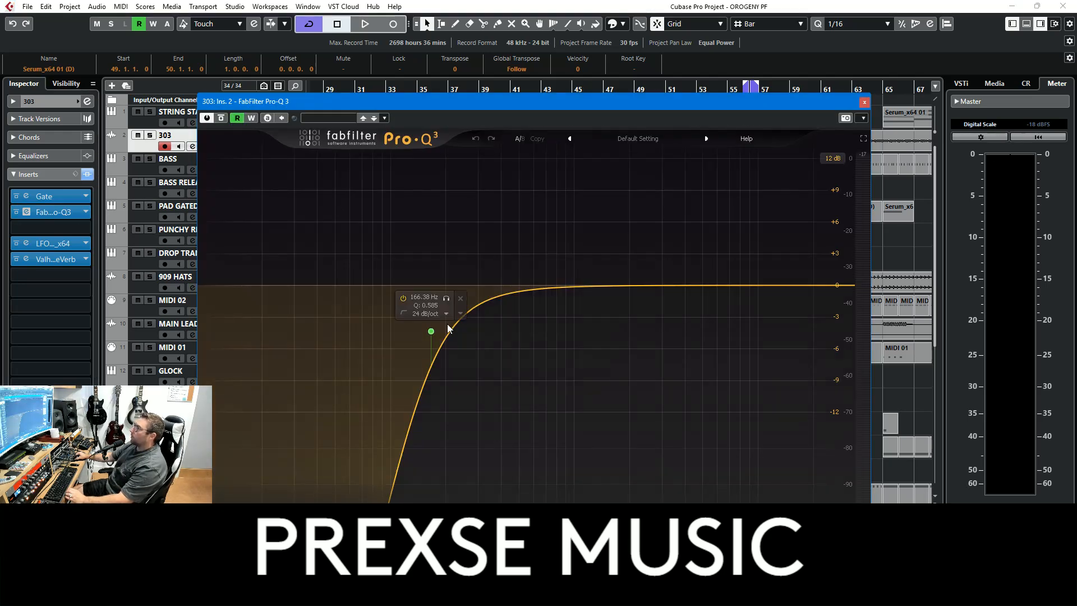
click(865, 102)
Step: Show the BASS track's audio inserts and examine the volume curve in its active LFOTool
click(286, 163)
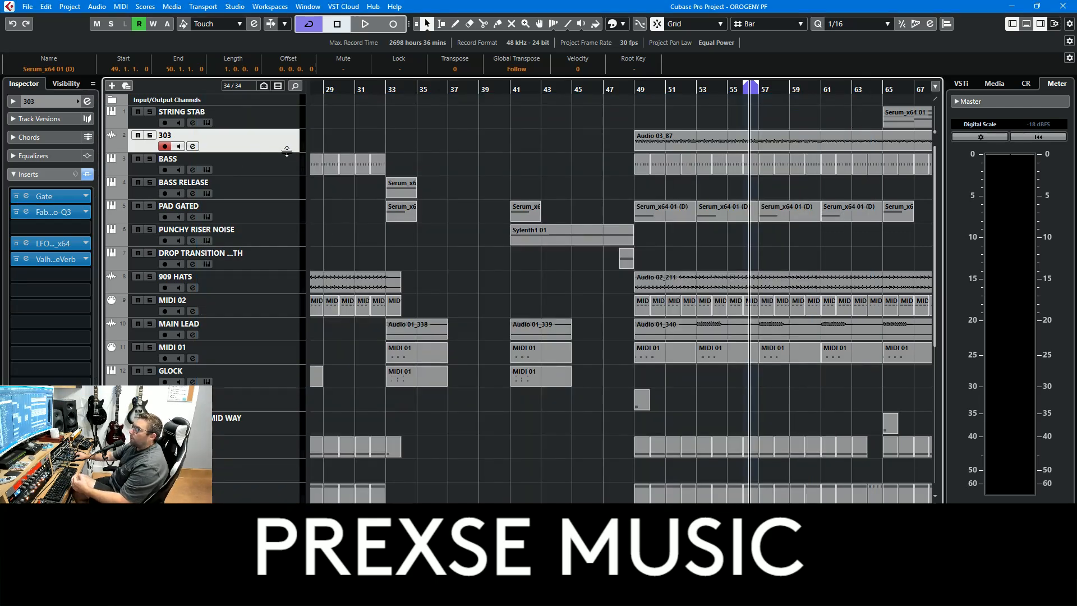
click(41, 310)
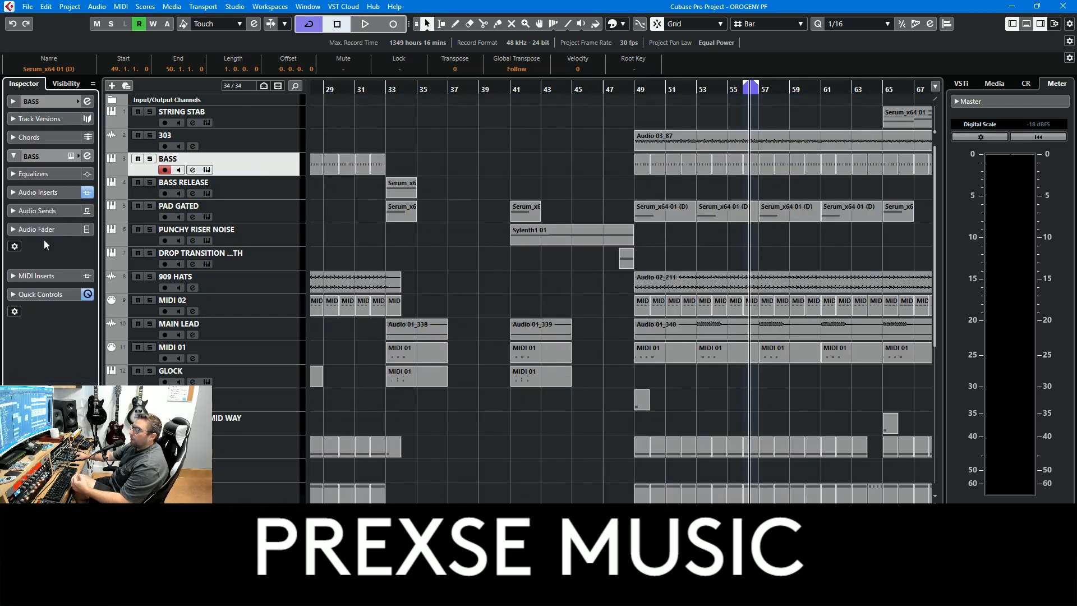
click(38, 191)
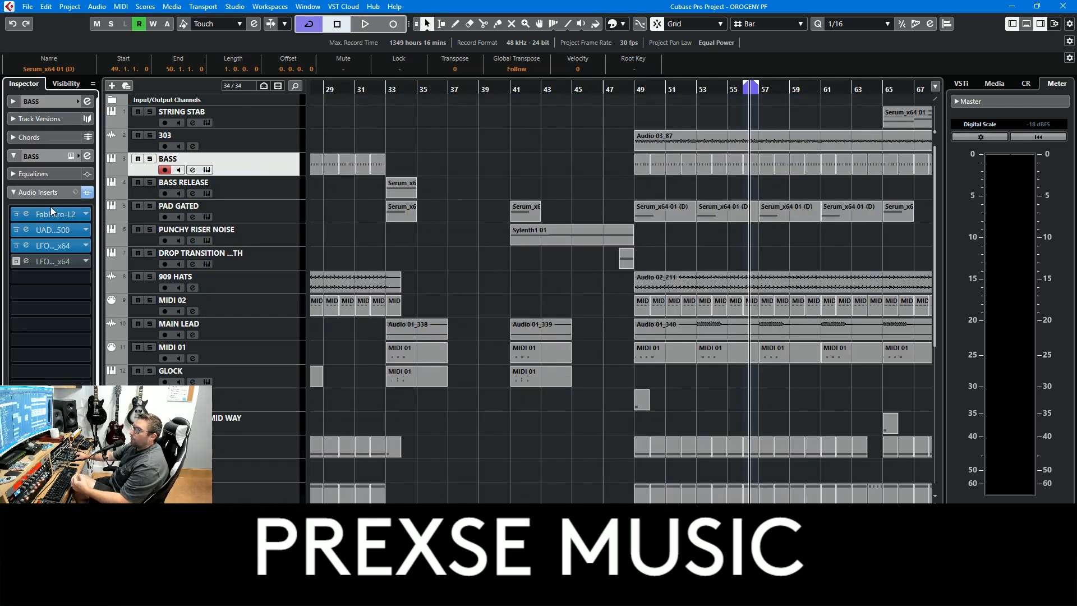
click(75, 250)
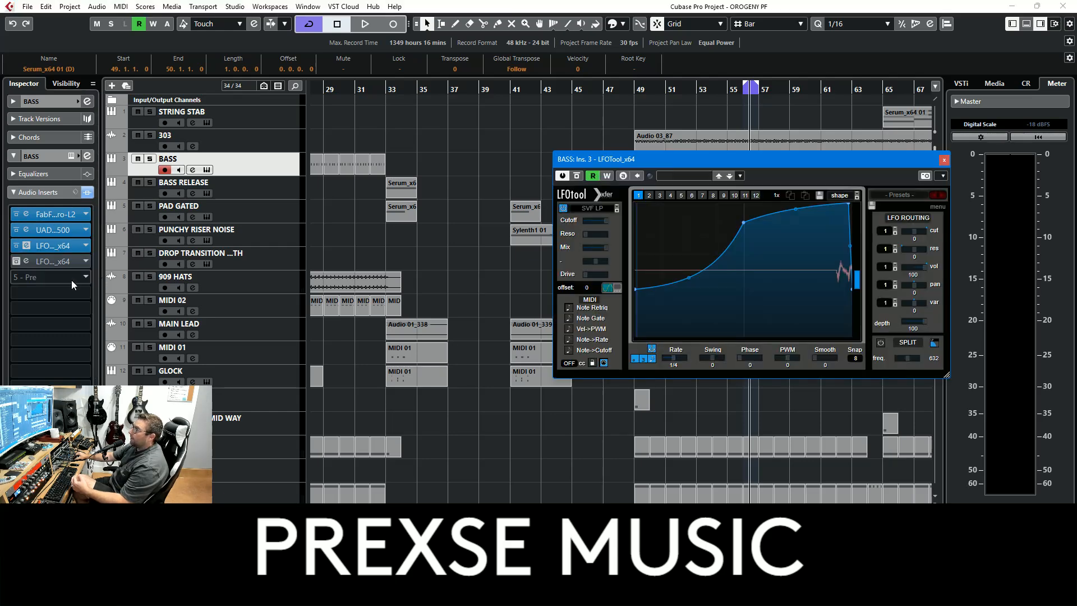
click(944, 160)
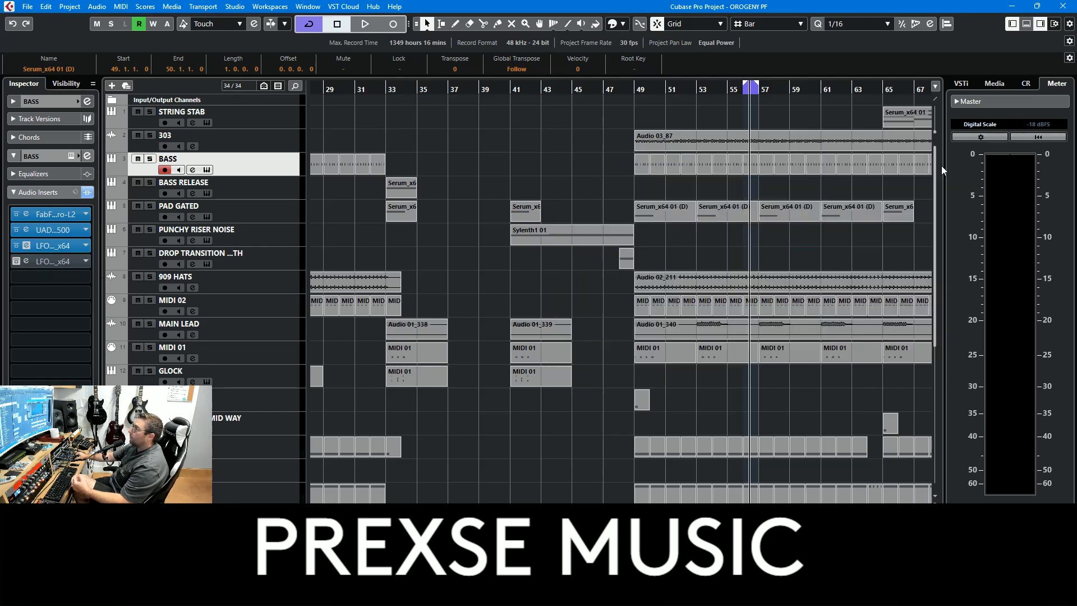
Step: Examine the notes of the PAD GATED part at bar 49, and play the full mix from that bar
click(45, 102)
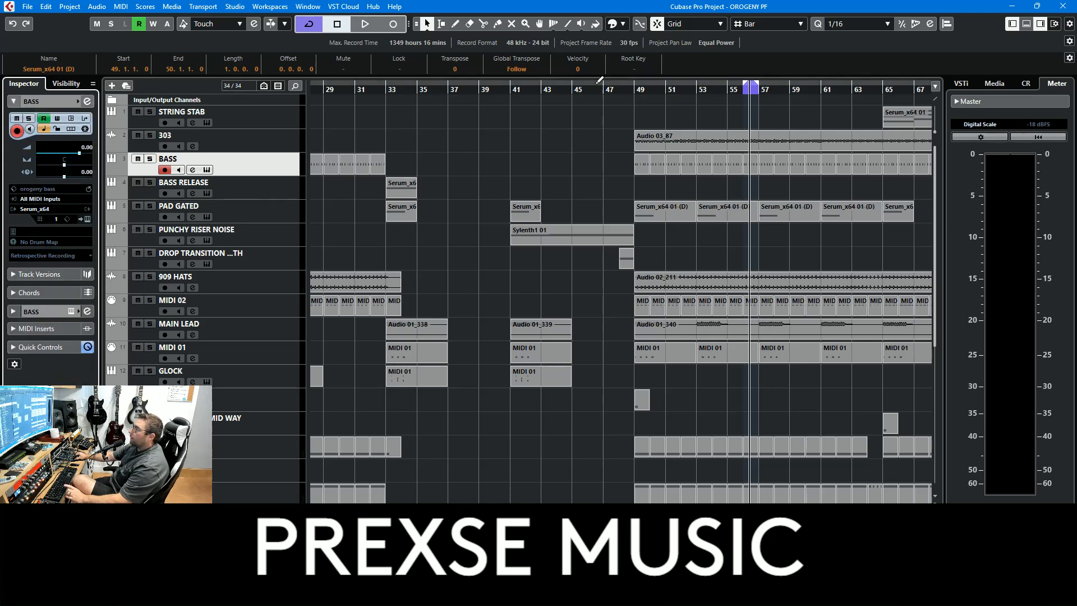
click(633, 87)
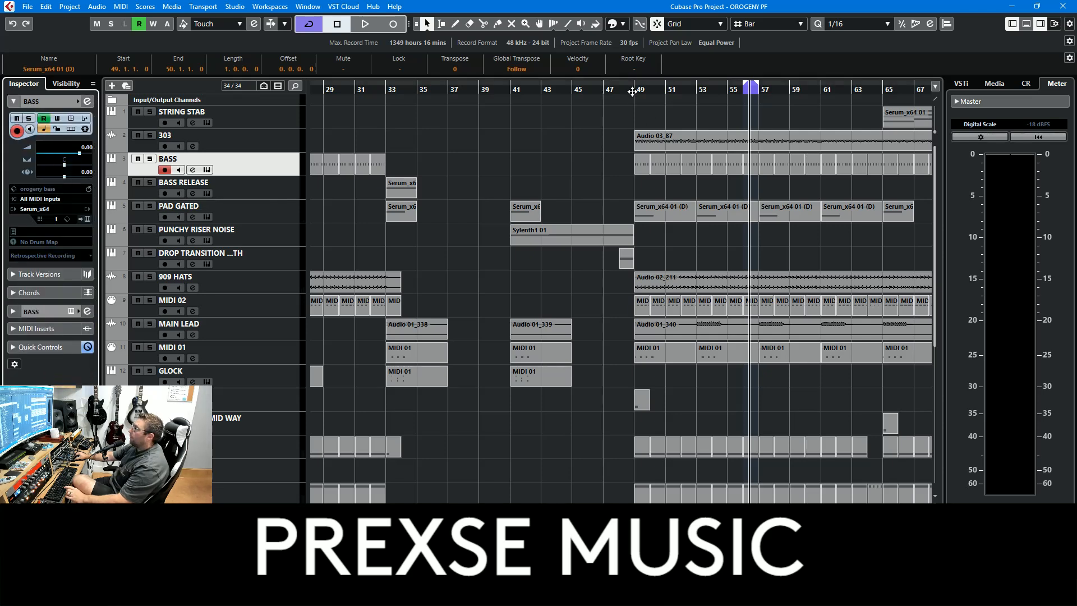
click(236, 219)
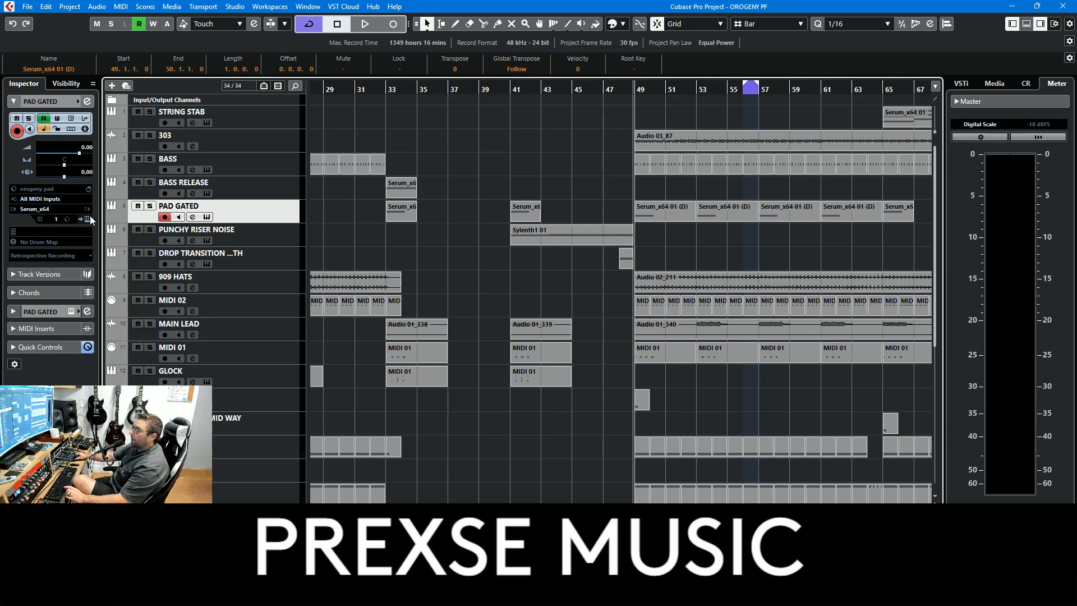
double_click(642, 210)
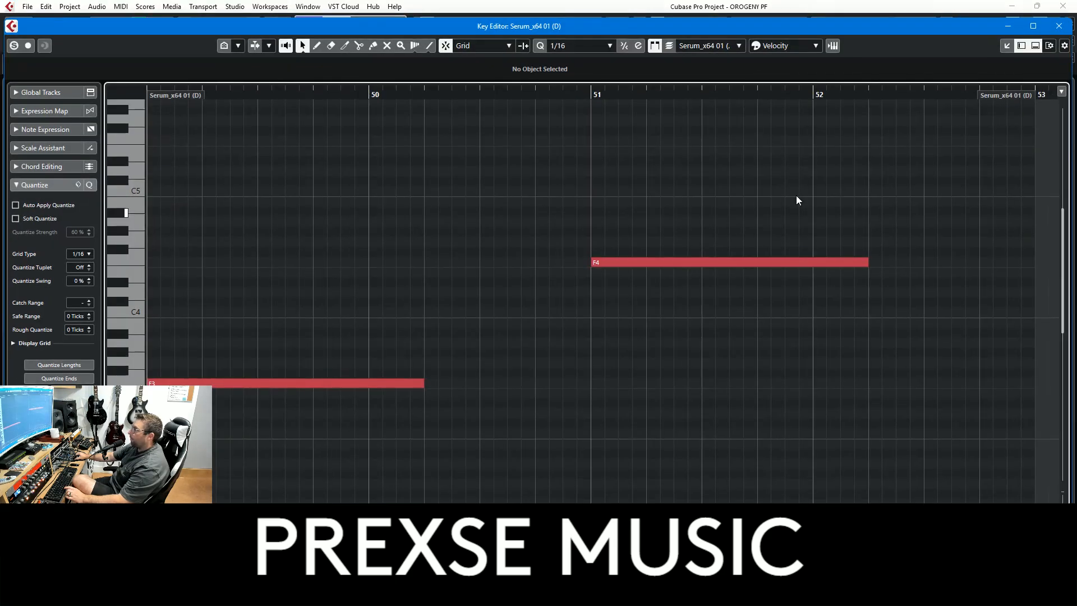
click(1066, 25)
key(space)
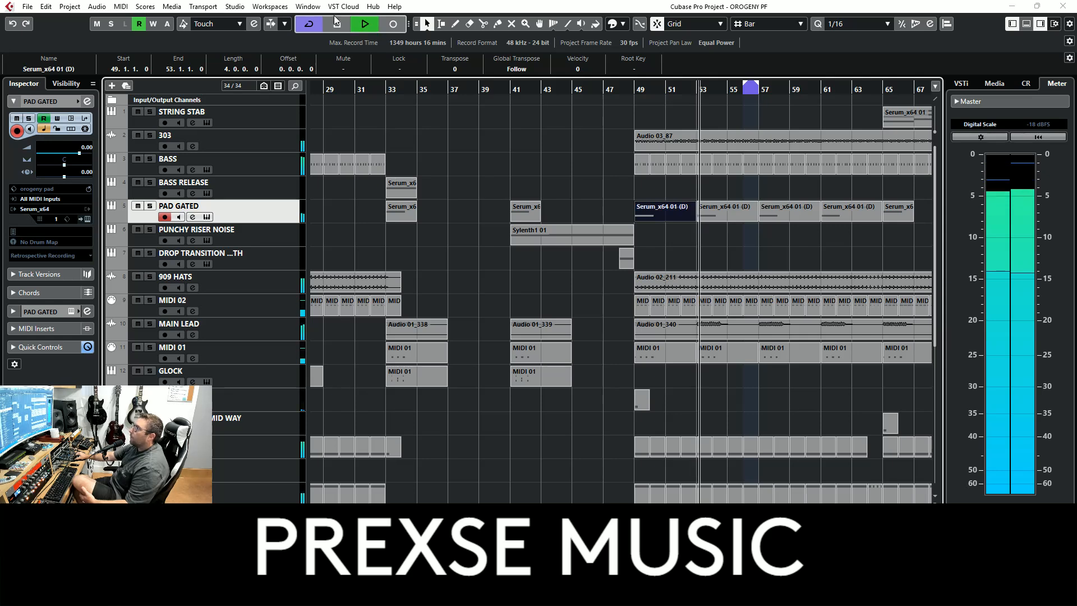
Step: Solo the 909 HATS track with cycling turned off, and review its UAD Pure Plate reverb insert
click(390, 128)
click(150, 276)
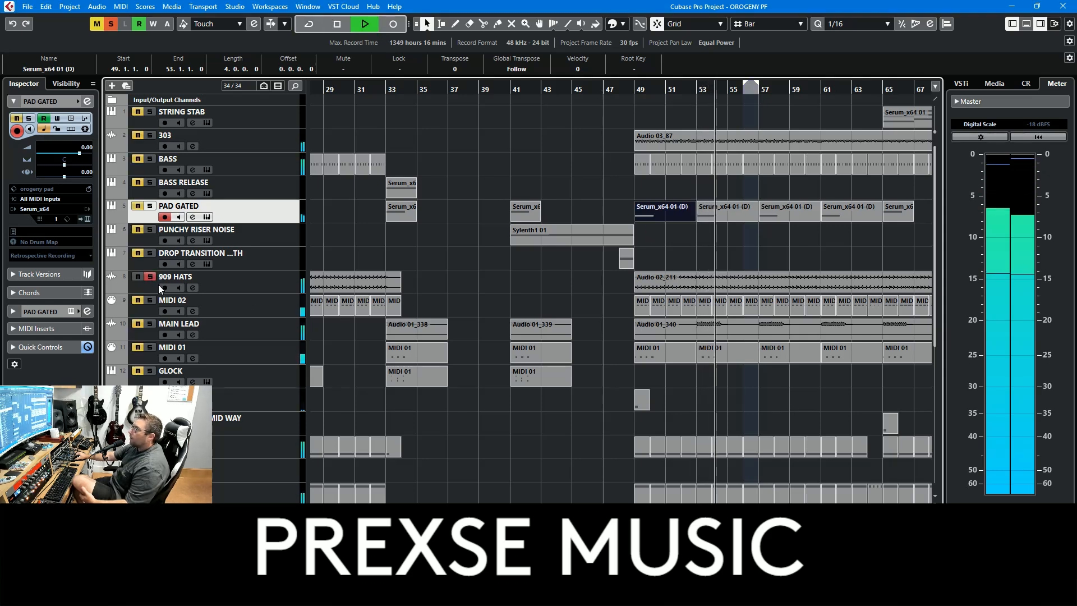
click(245, 284)
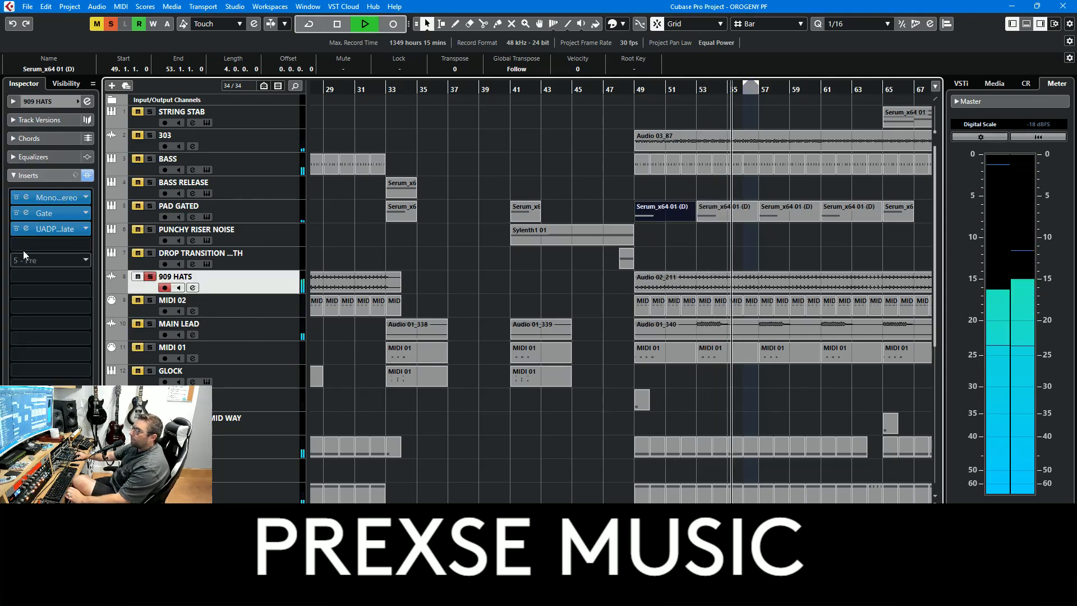
click(62, 229)
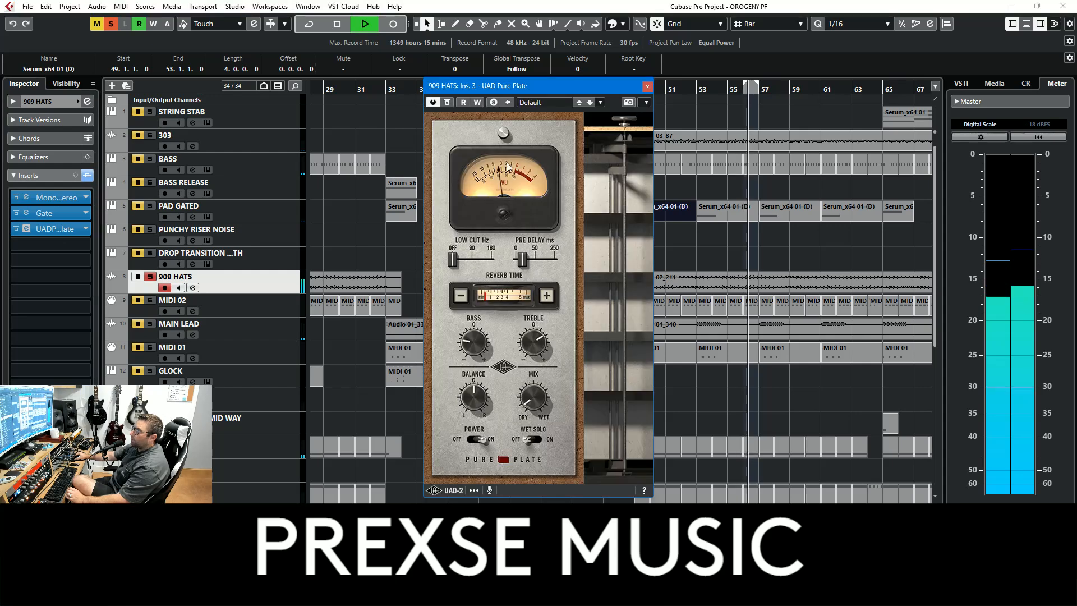
click(648, 82)
Step: Solo the 808 PERC/SHK track and examine its frequency spectrum in the SPAN insert
scroll(736, 253, down, 6)
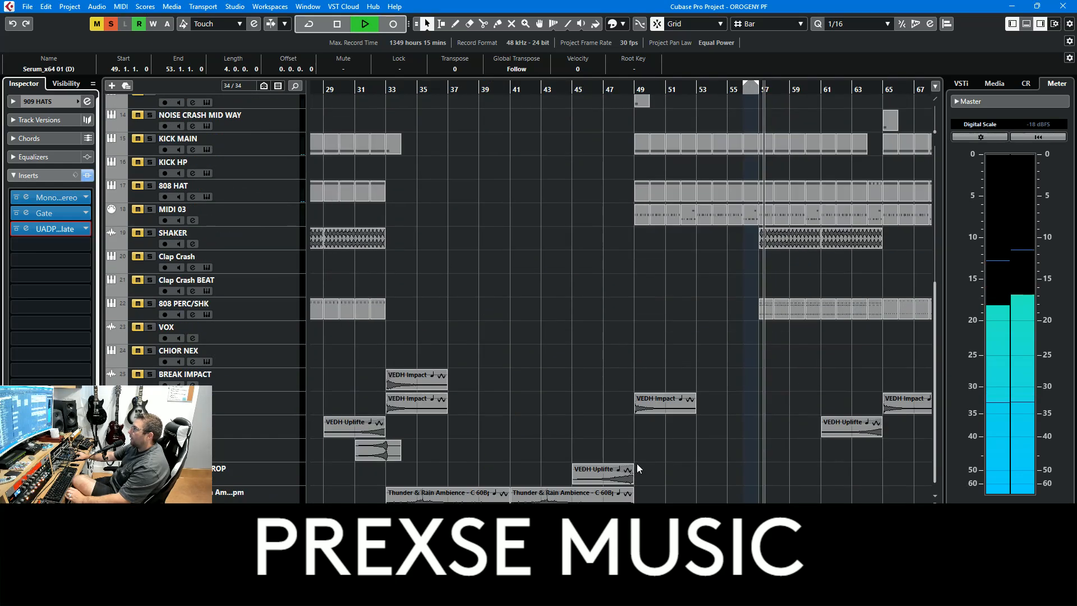
click(271, 307)
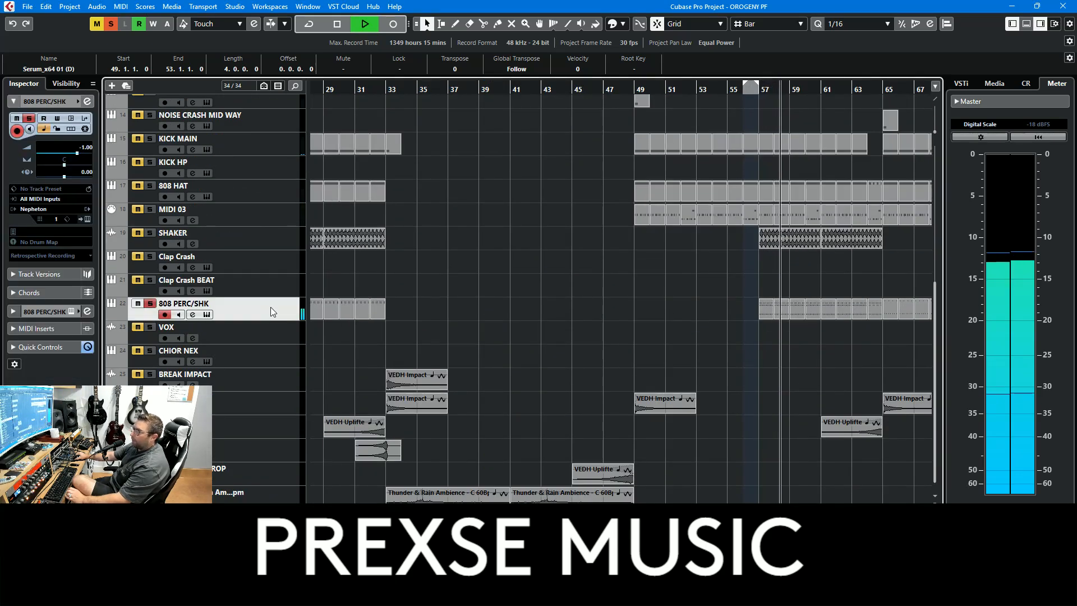
click(55, 193)
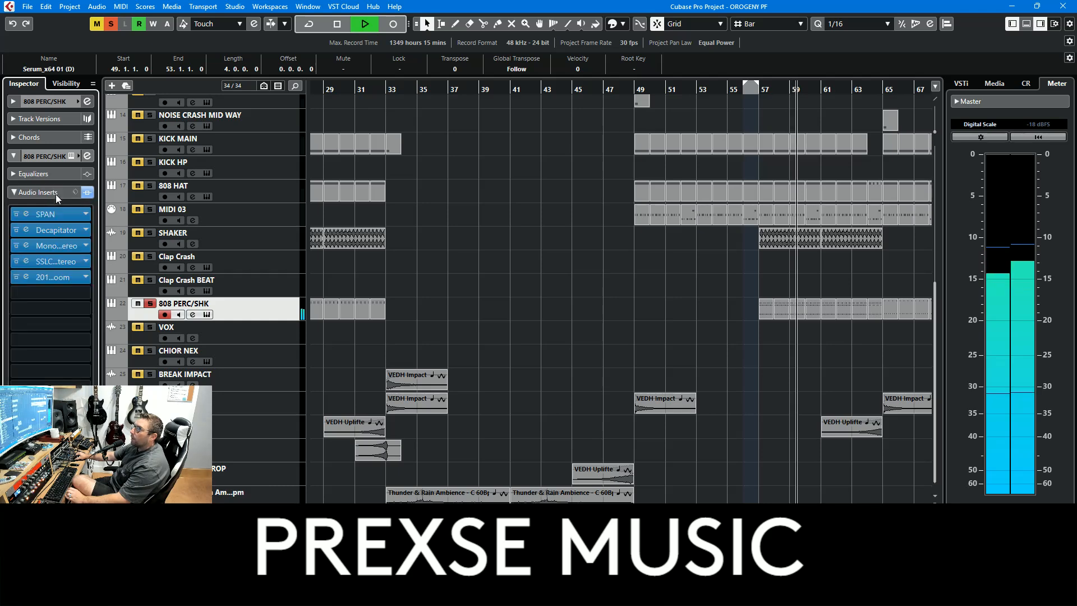
click(60, 215)
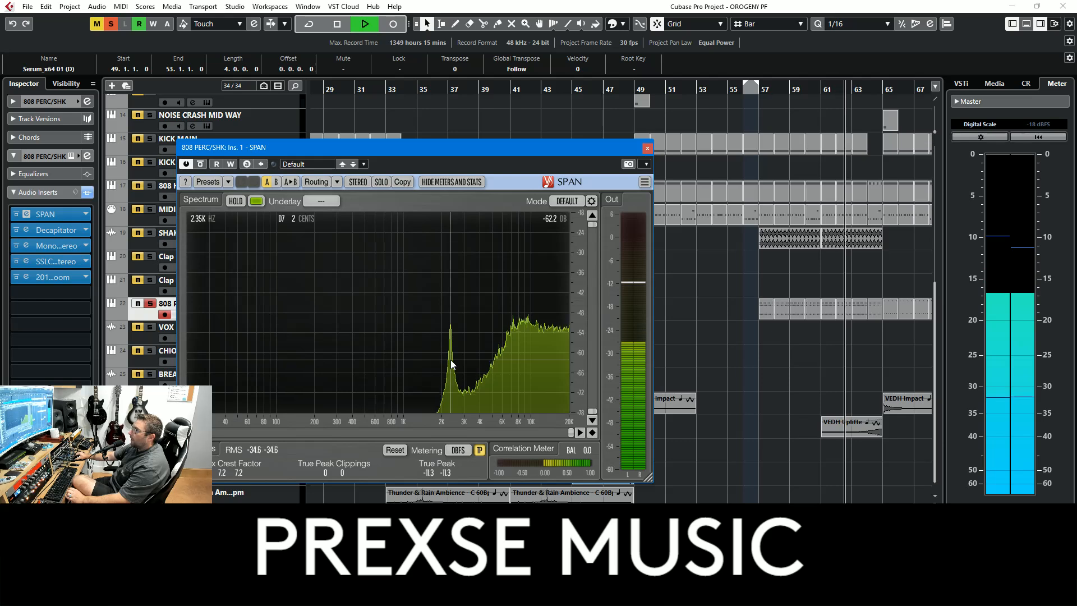
click(646, 147)
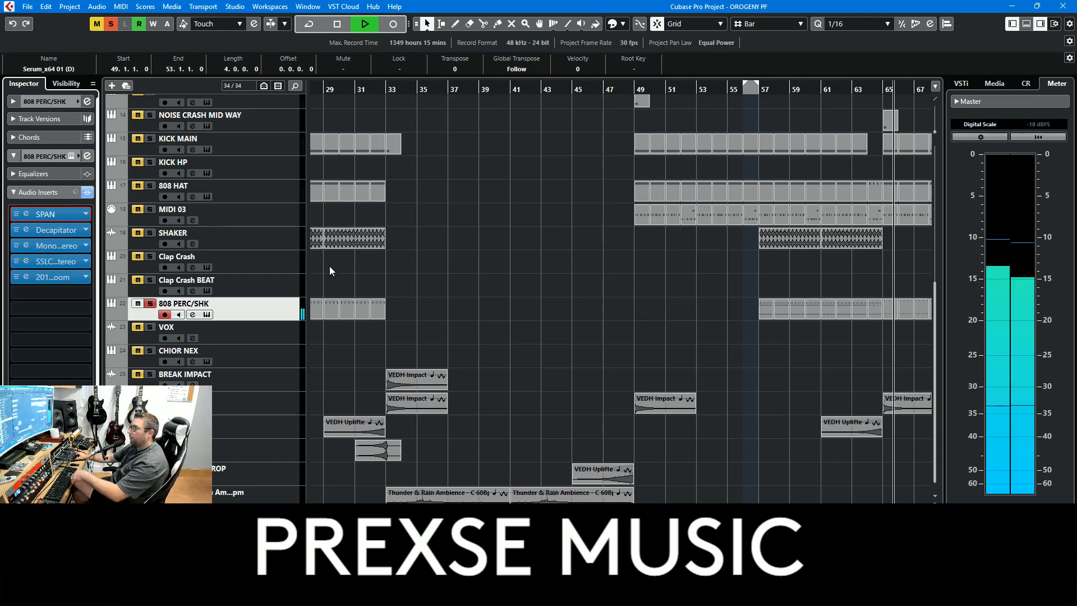
Step: Examine the notes of the MIDI 01 part starting at bar 49 in the Key Editor, and close it
scroll(328, 266, up, 5)
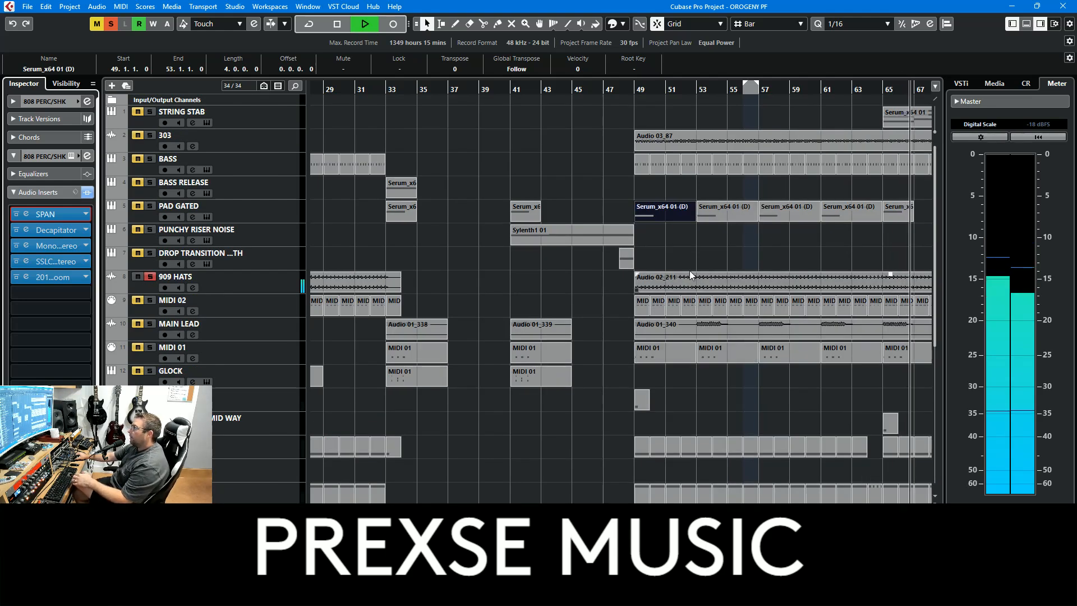
double_click(668, 353)
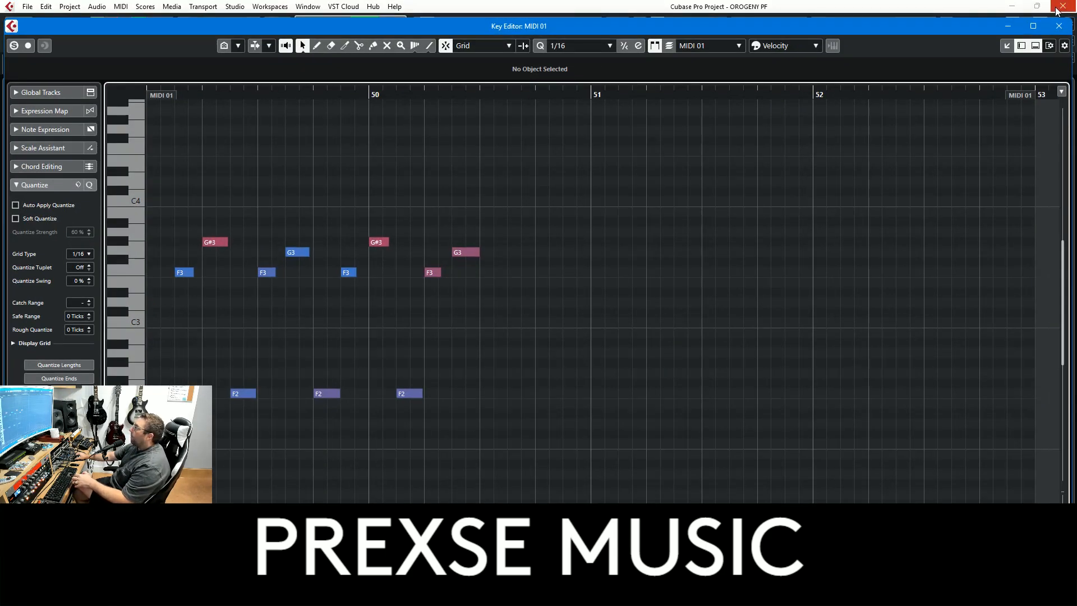
click(1057, 10)
Step: Clear all track mutes and solos, listen to the full mix, and stop playback
click(96, 24)
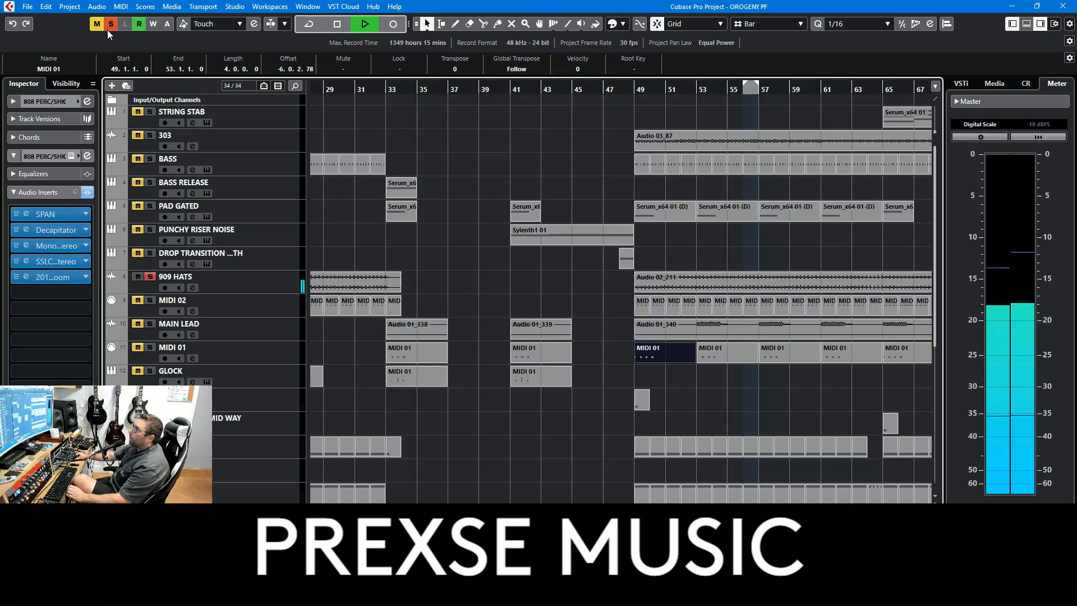
click(110, 24)
scroll(283, 242, down, 10)
scroll(895, 279, up, 9)
scroll(895, 279, down, 8)
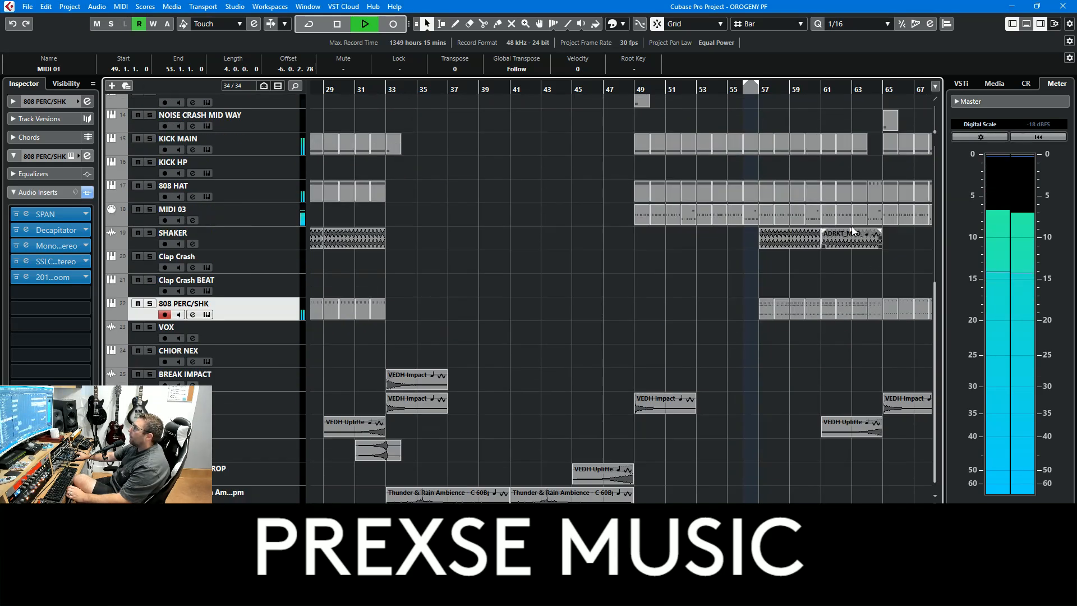
key(space)
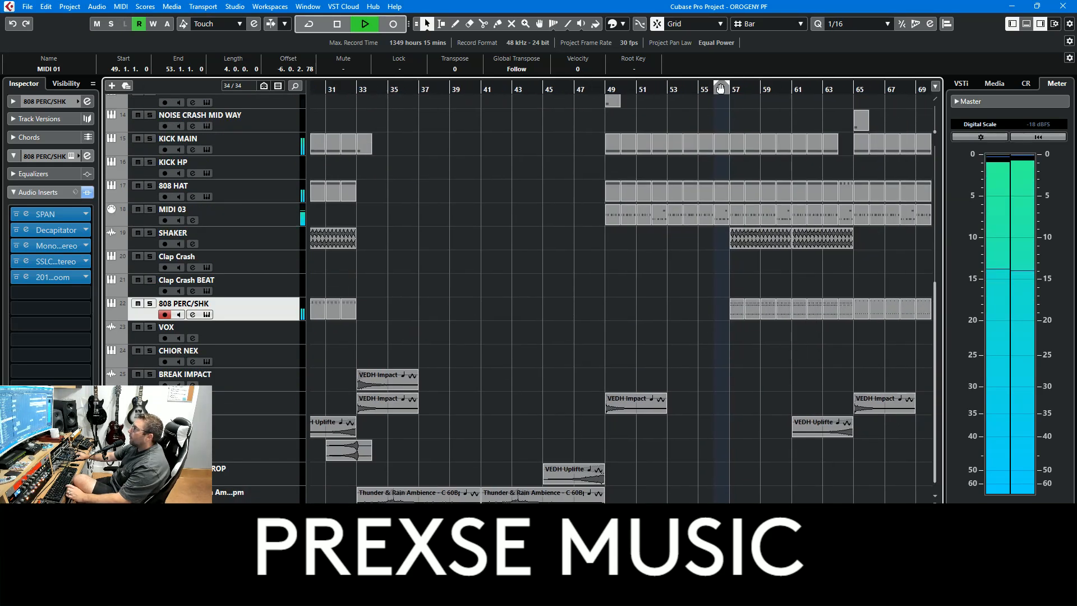
scroll(853, 292, up, 8)
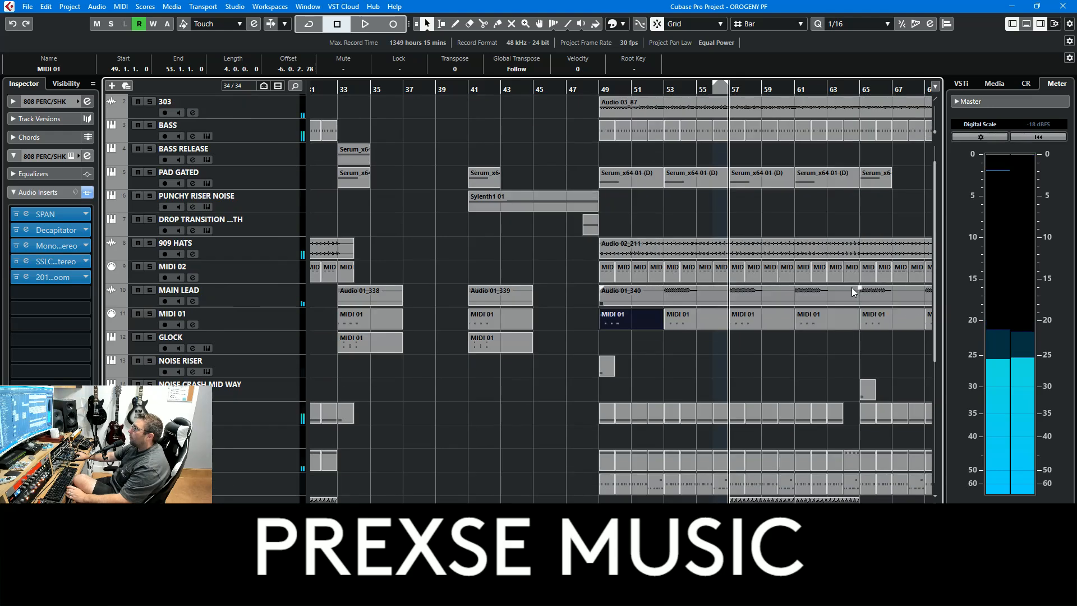
scroll(732, 479, down, 5)
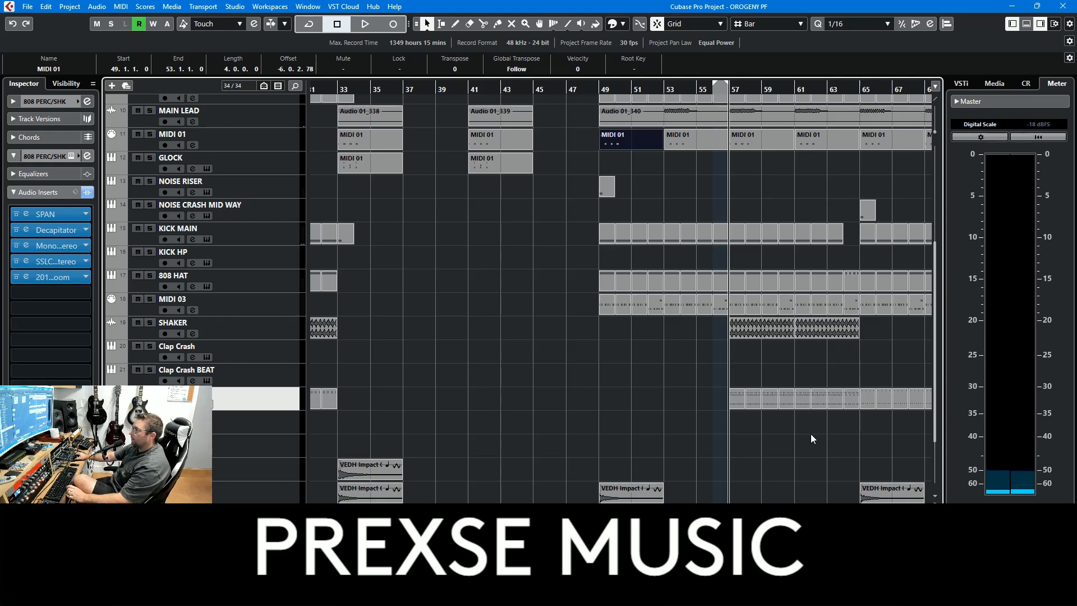
scroll(813, 433, up, 6)
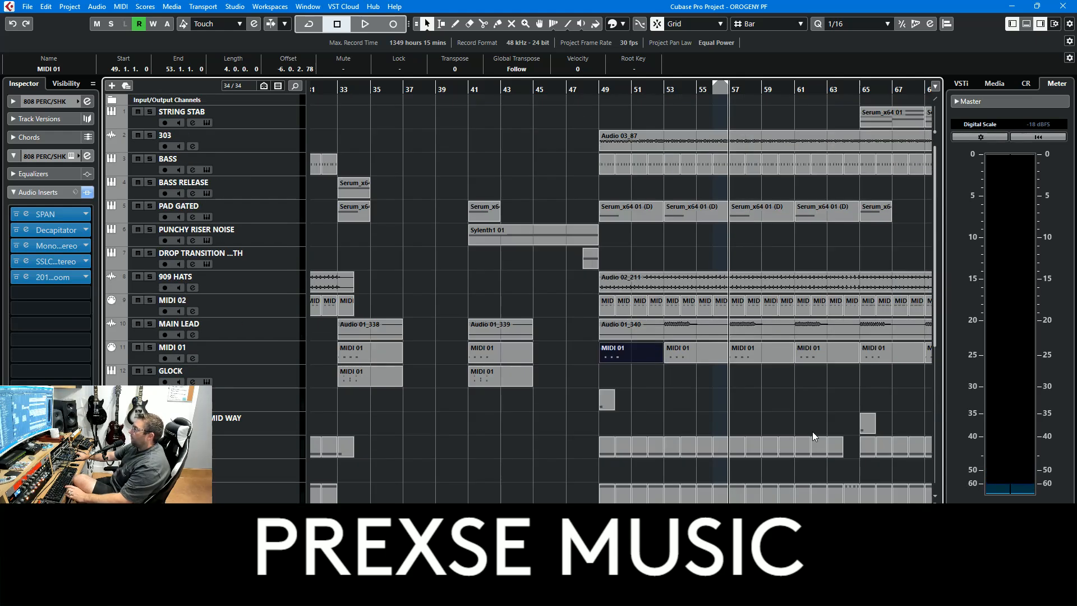
scroll(836, 241, right, 5)
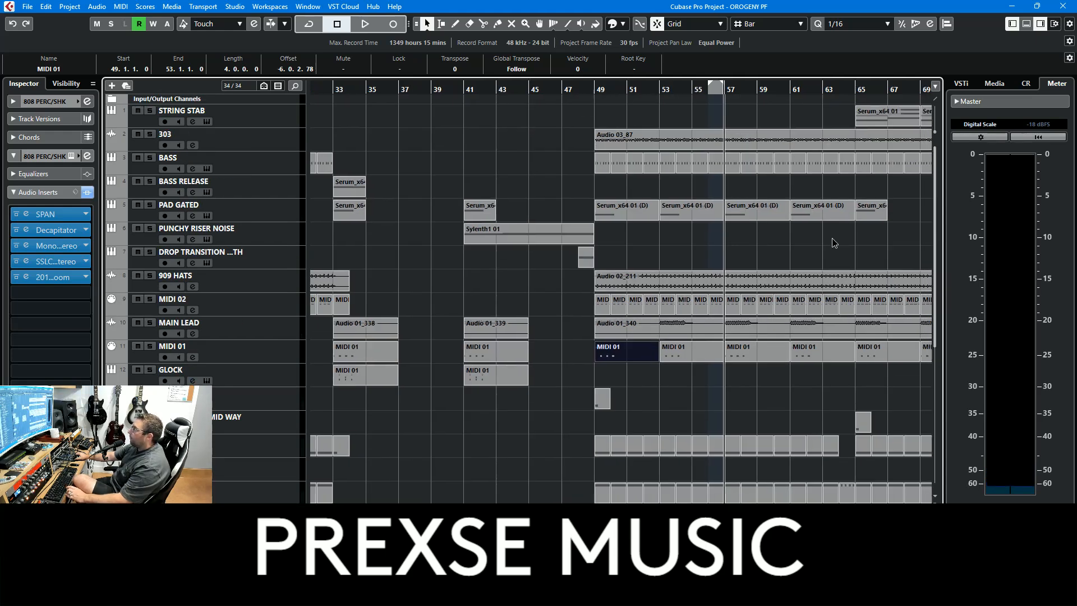
Step: Move the playback position to bar 65, and review the effects and modulation matrix of the STRING STAB track's Serum instrument
click(640, 100)
click(258, 126)
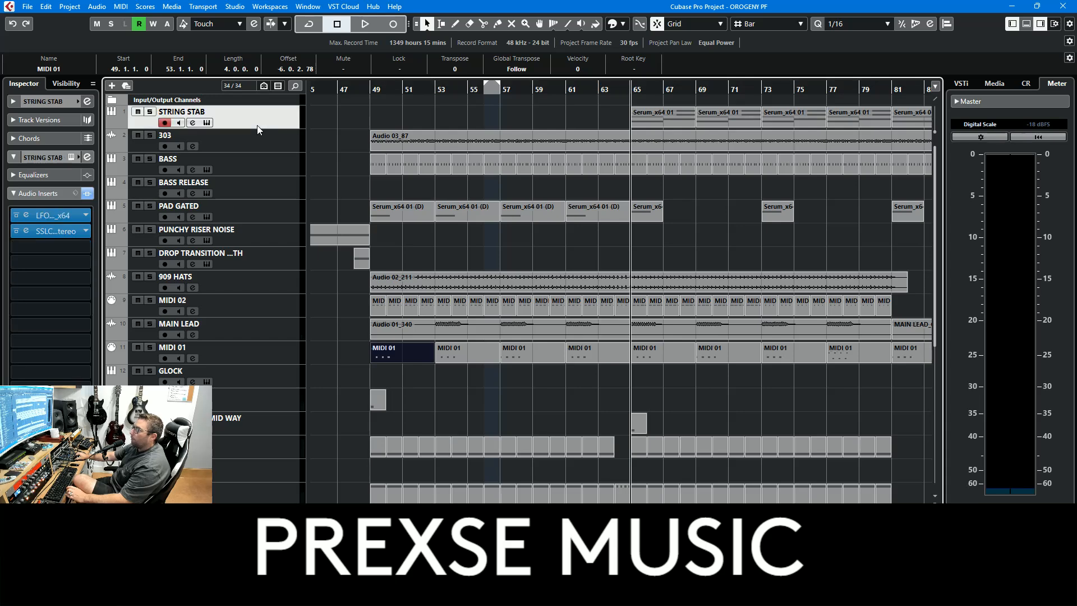
click(83, 104)
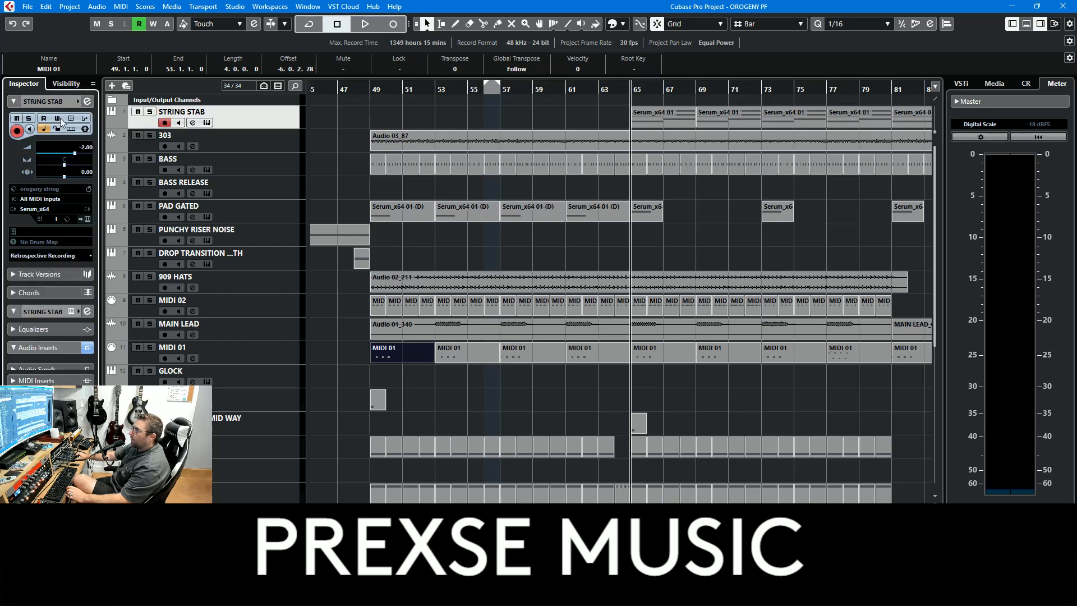
click(88, 218)
click(531, 127)
click(577, 131)
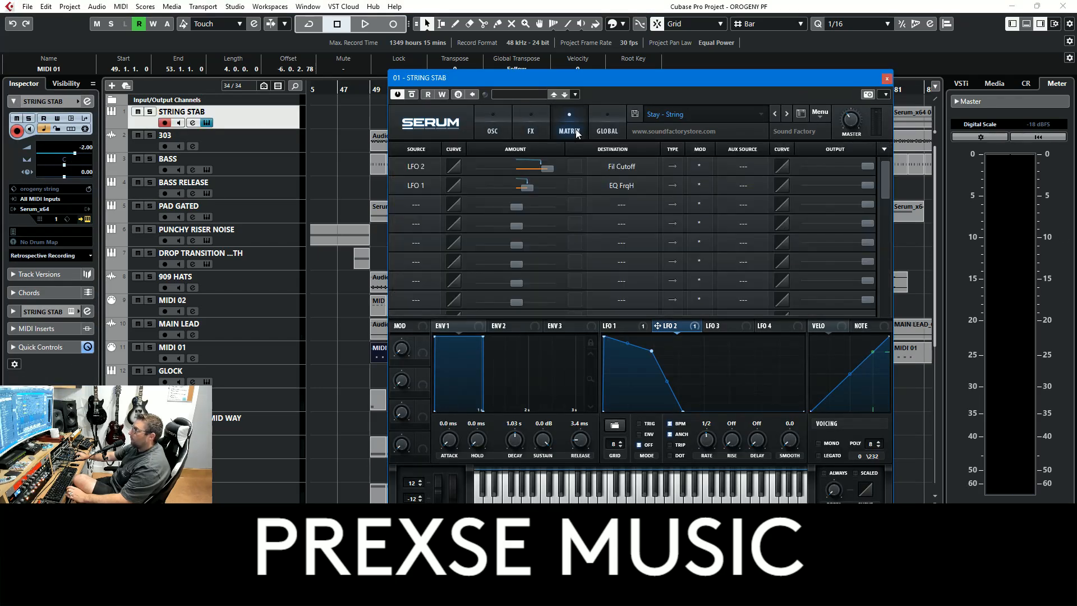
click(885, 81)
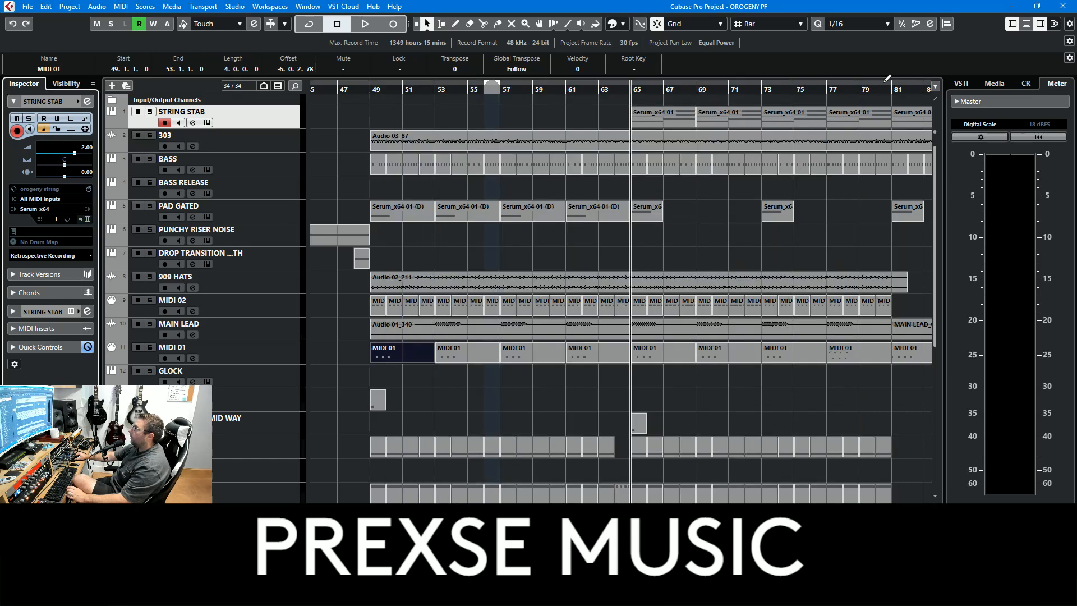
Step: Reopen STRING STAB's Serum instrument, review its matrix and effects pages, and move its window clear of the upper track lanes
click(87, 219)
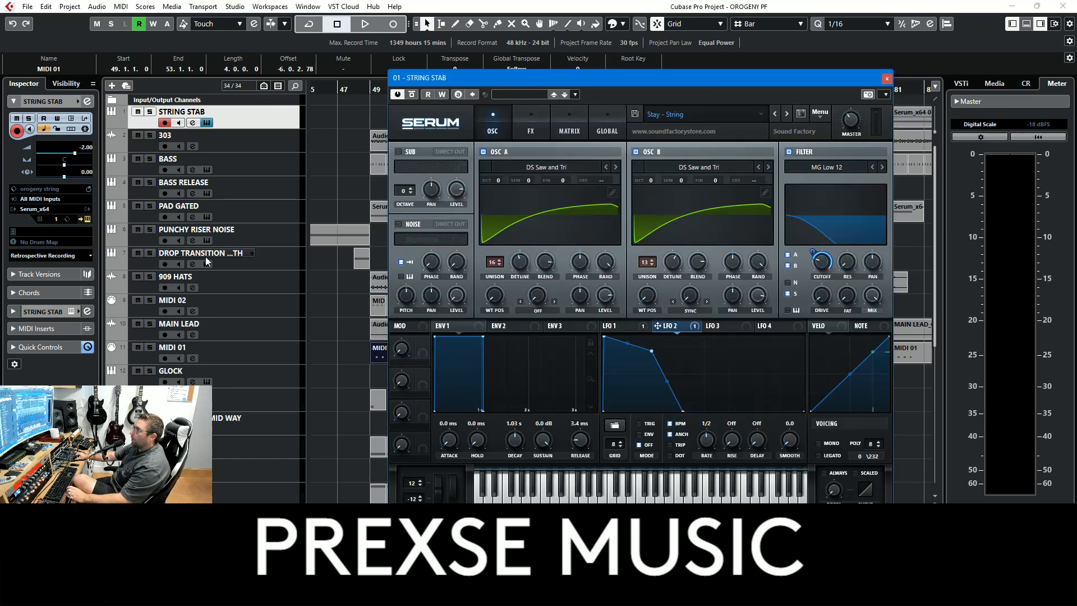
click(529, 130)
click(566, 130)
click(532, 128)
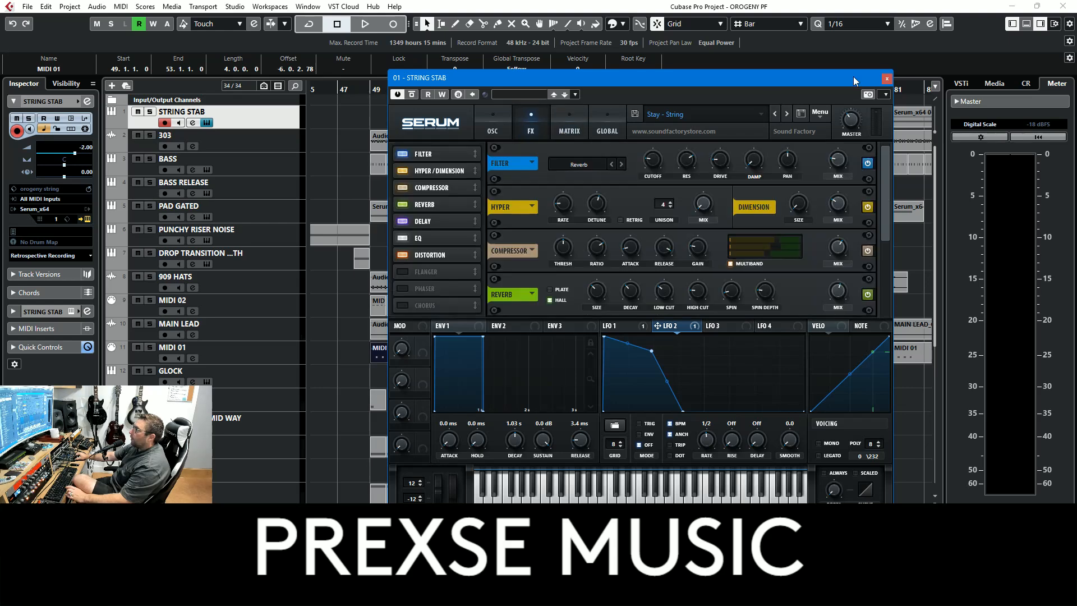
drag(864, 70, 821, 199)
Step: Solo the STRING STAB track and play it from bar 65 while checking Serum's modulation matrix, and close the instrument
click(150, 112)
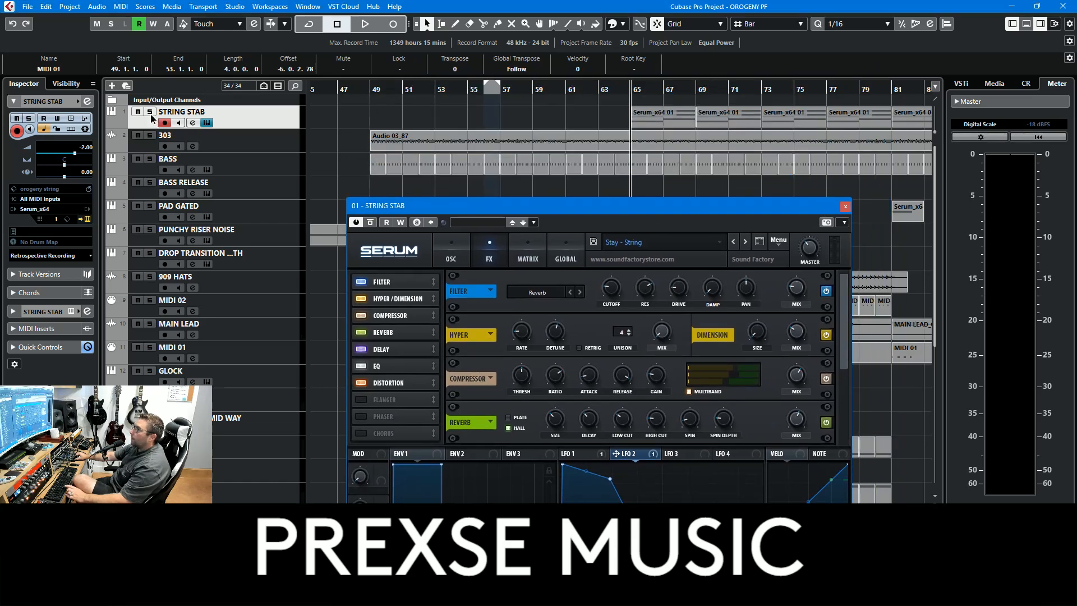
key(space)
drag(658, 204, 700, 61)
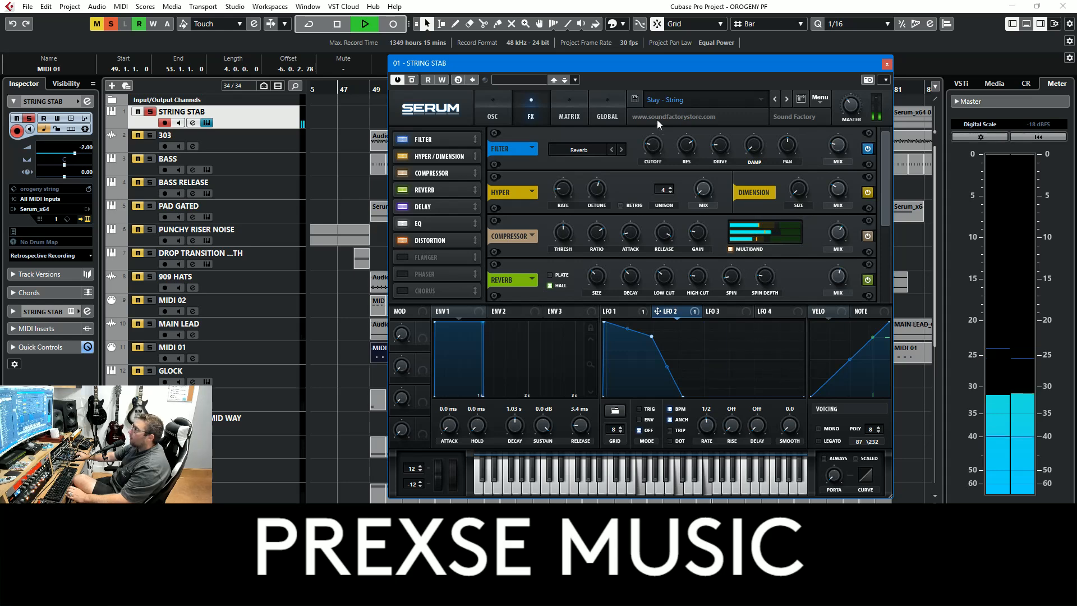
click(568, 114)
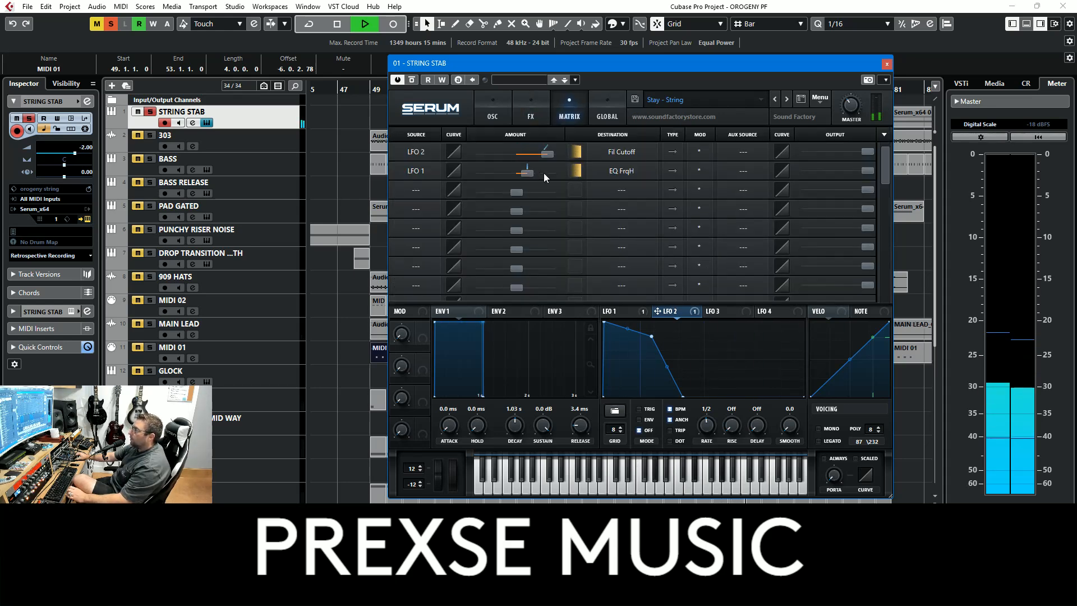
click(887, 64)
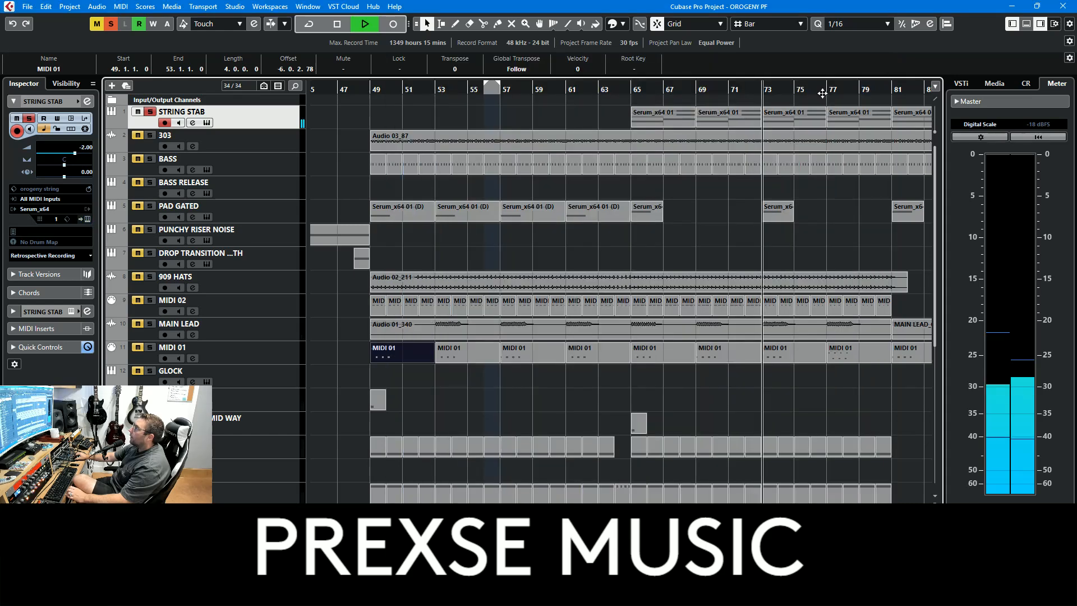
Step: Review Serum's oscillator page for STRING STAB, and examine the notes of its part starting at bar 73 in the Key Editor
click(86, 210)
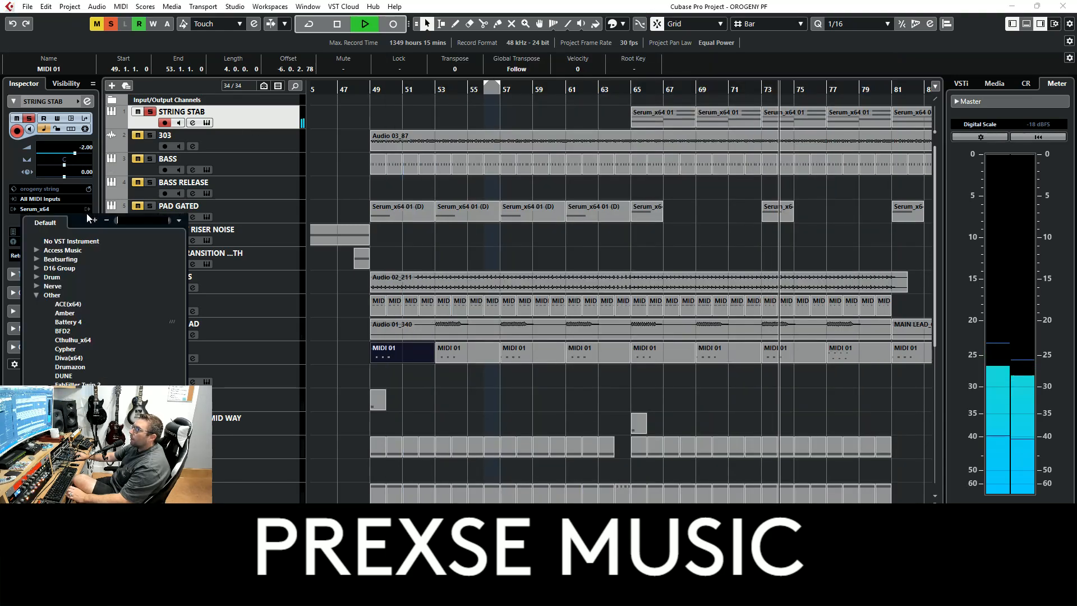
click(58, 210)
click(88, 220)
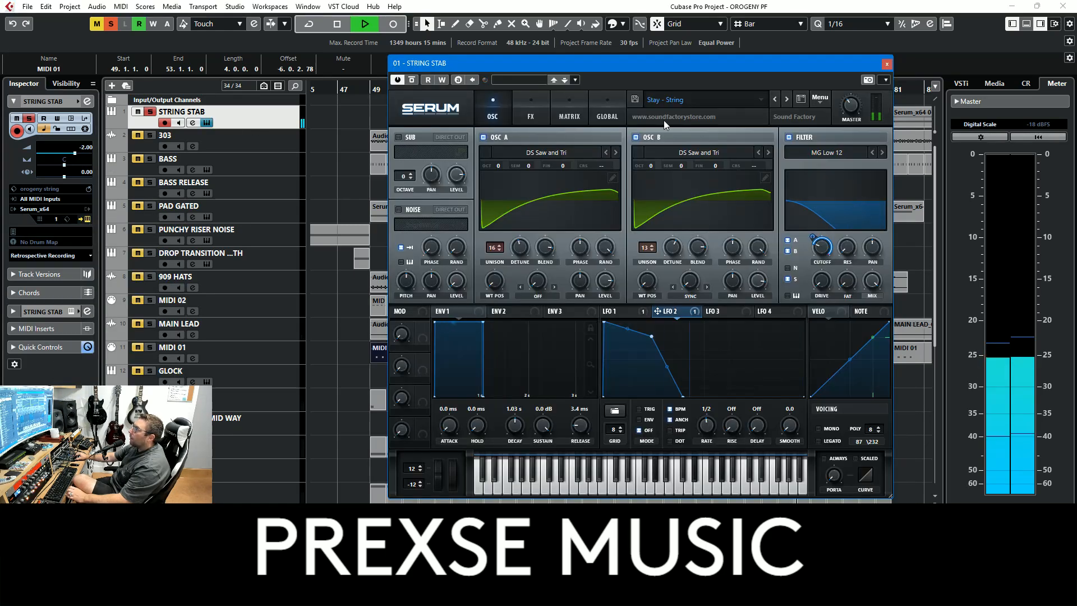
click(887, 64)
double_click(789, 112)
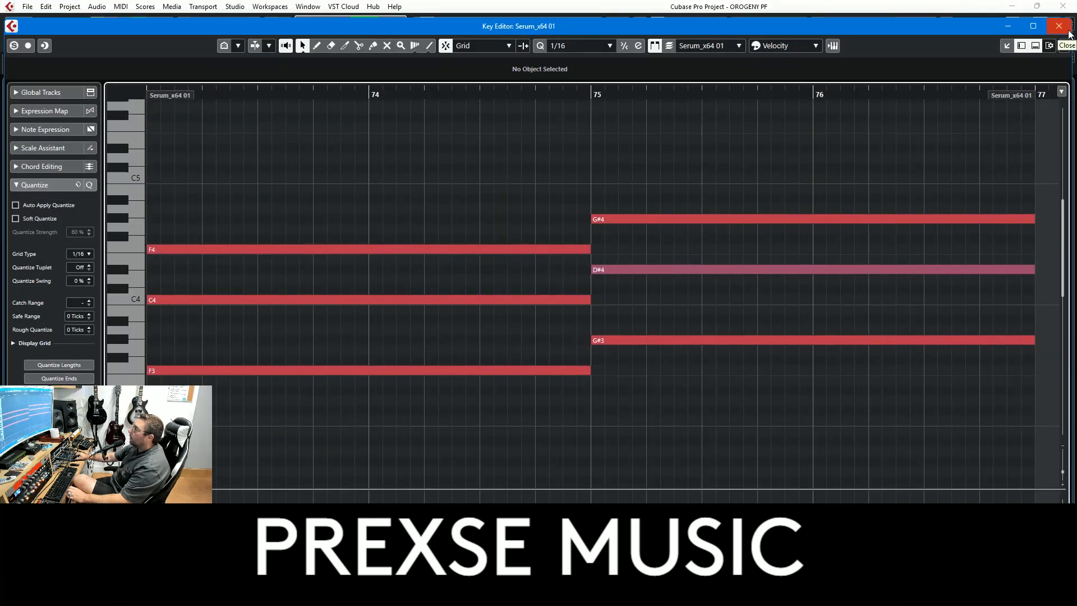
click(1069, 31)
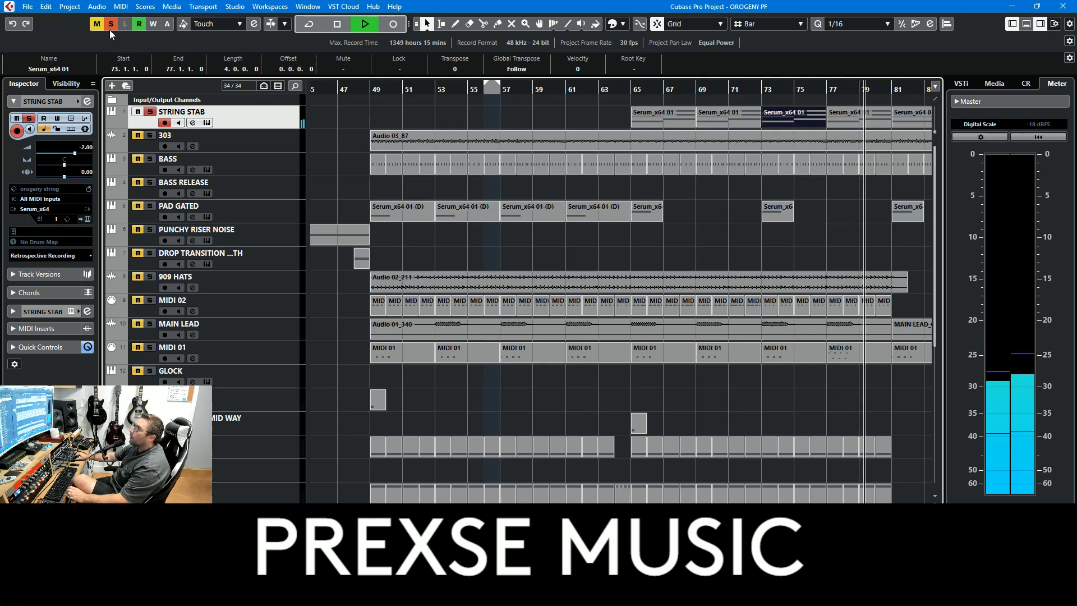
Step: Clear the solo and mutes, listen to the full mix from bar 65, and return the stopped playback position to bar 65
click(632, 89)
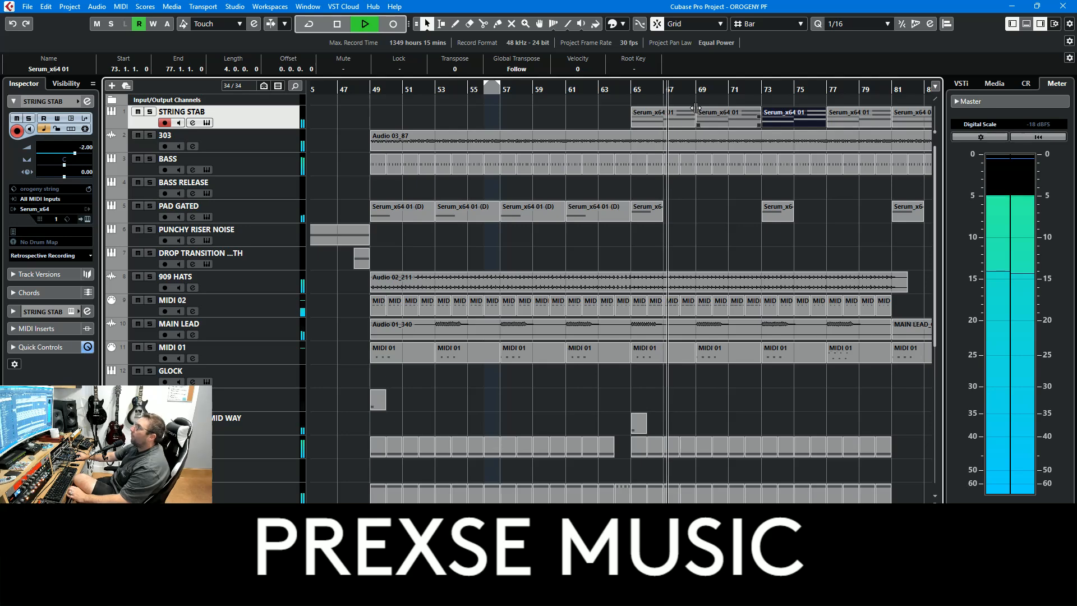
key(space)
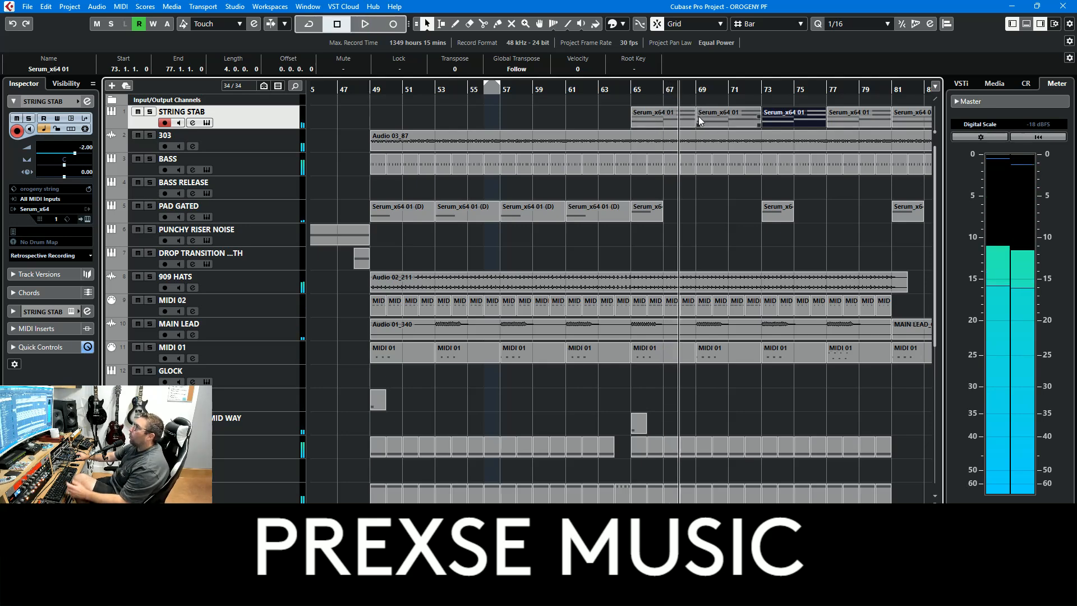
click(633, 90)
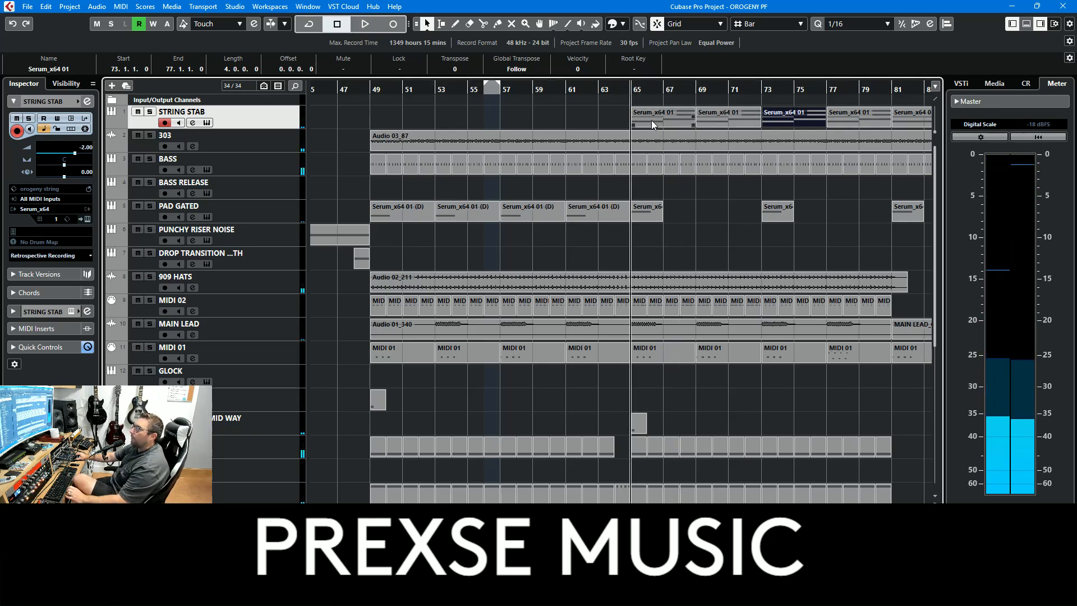
Step: Look over the percussion and effects tracks around bar 65, selecting the MIDI 03 track
scroll(680, 348, down, 5)
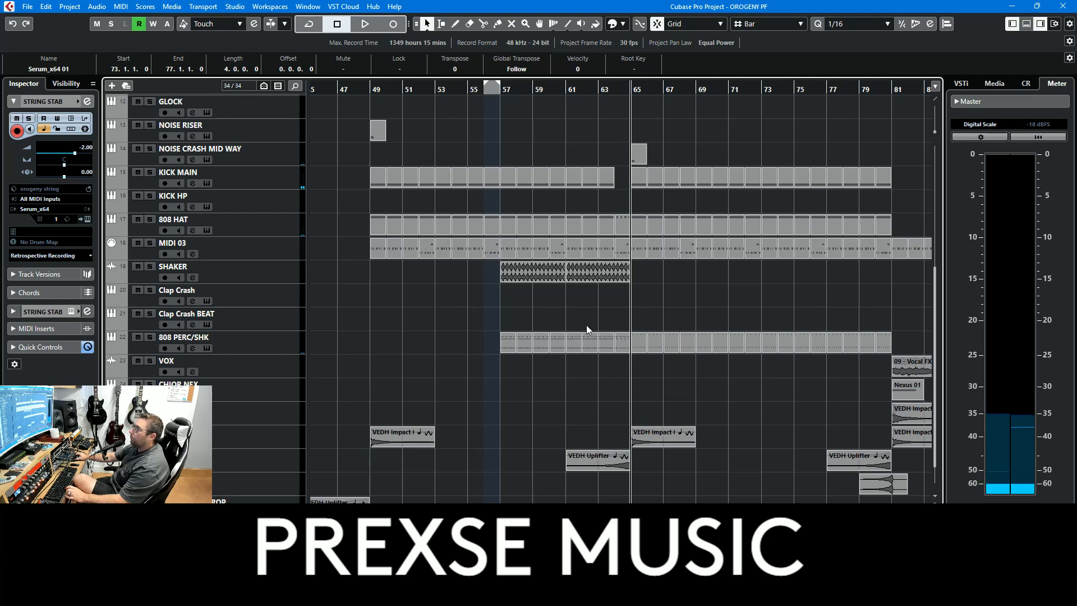
click(265, 243)
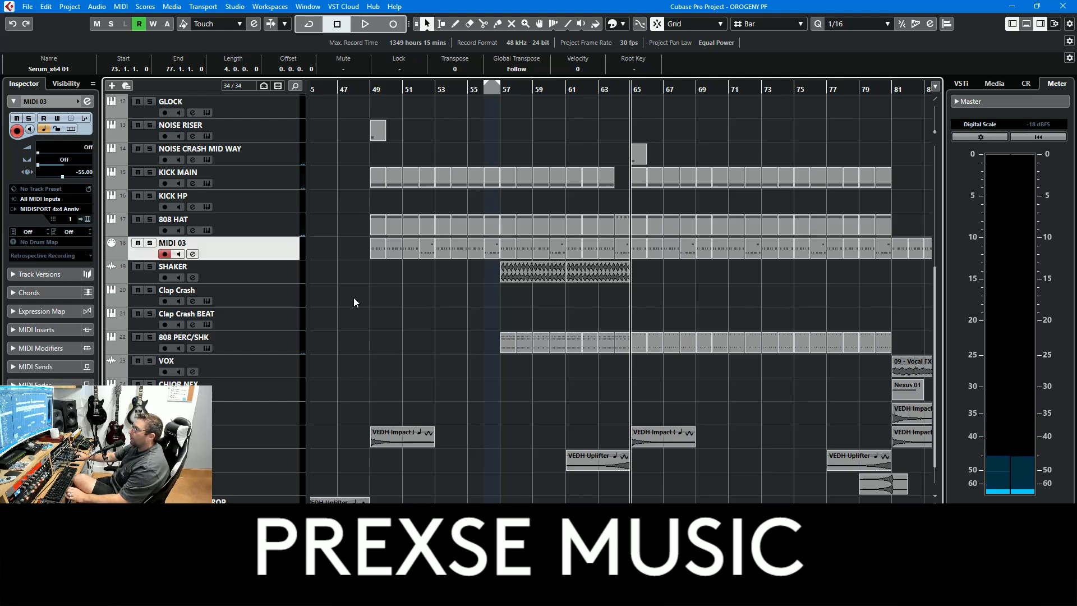
scroll(392, 325, down, 1)
scroll(804, 386, up, 7)
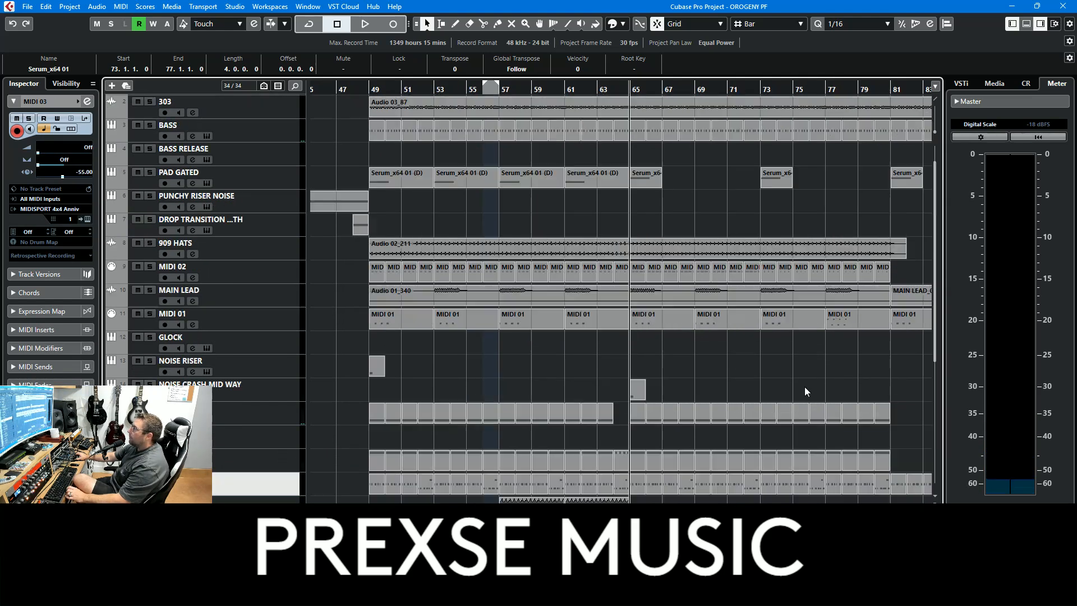
Step: Play the full mix from bar 65 and display the audio inserts of the STRING STAB track
key(space)
scroll(853, 234, right, 6)
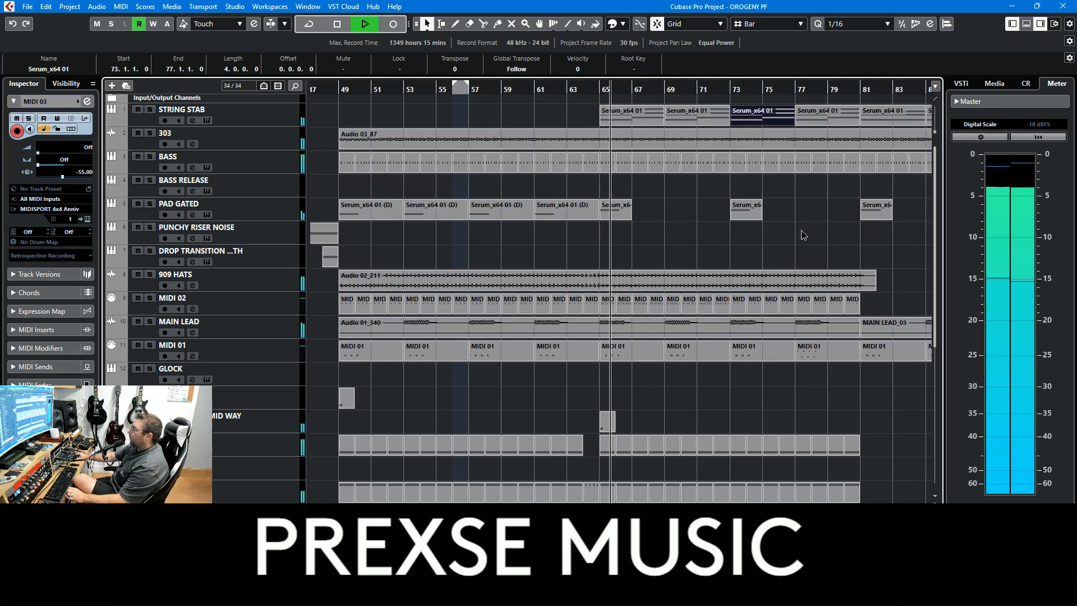
click(233, 110)
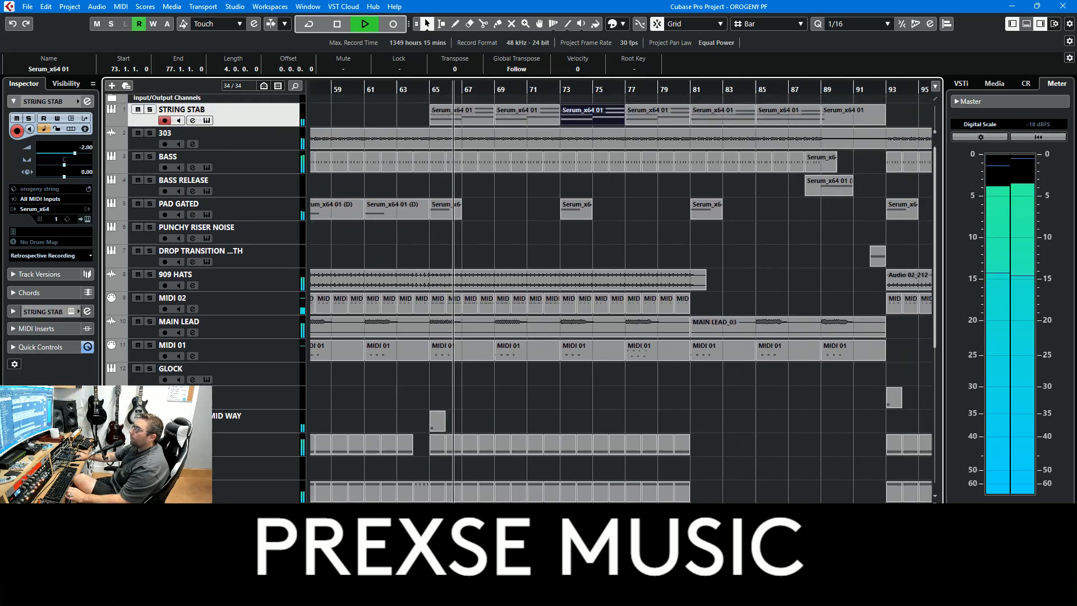
click(33, 311)
click(66, 195)
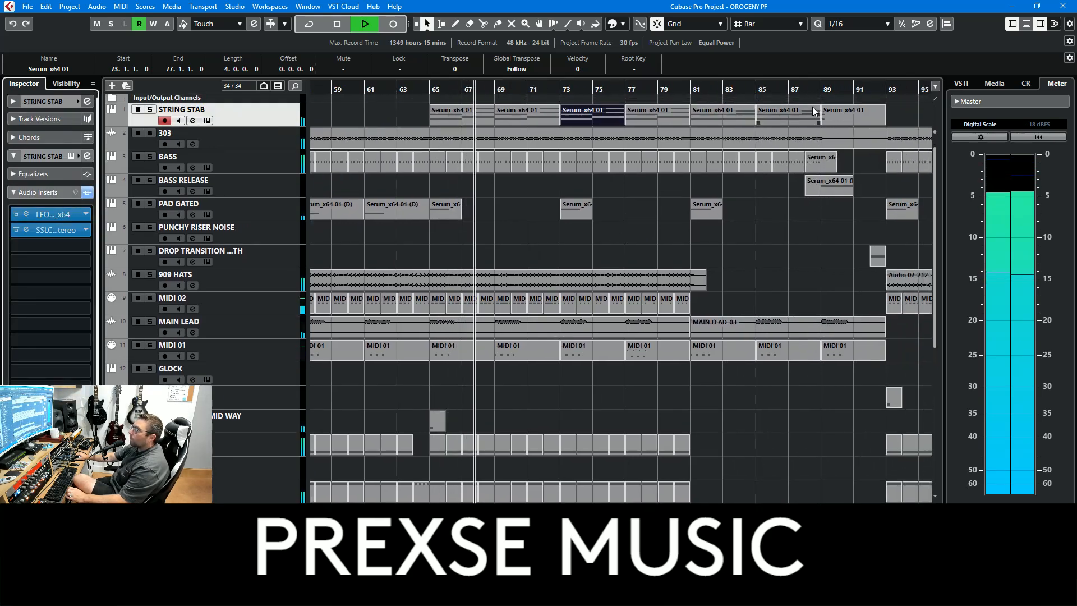
scroll(695, 237, right, 2)
scroll(695, 238, right, 1)
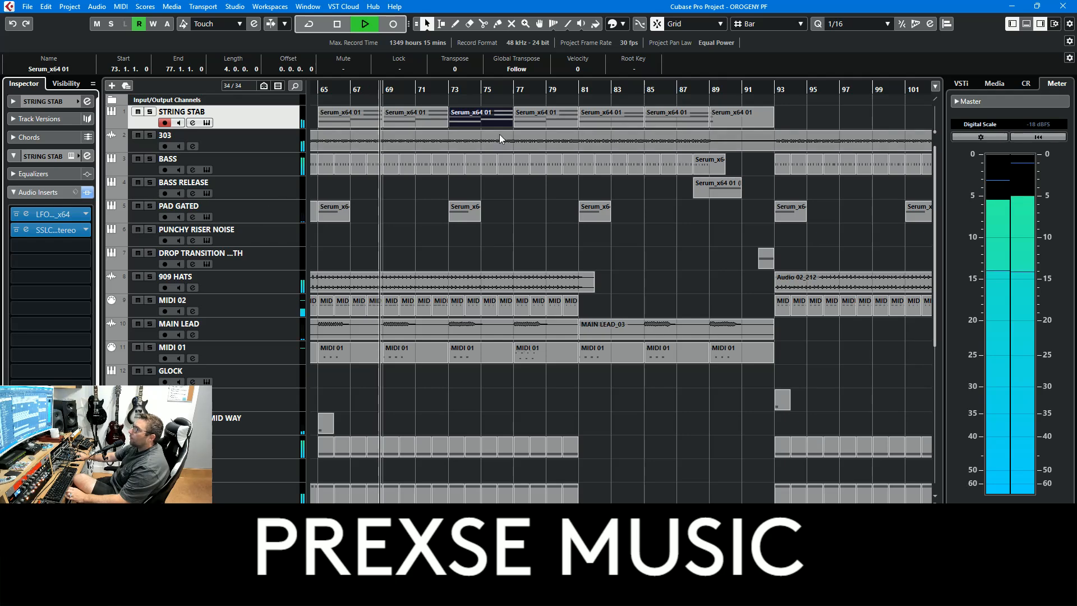
Step: Solo the VOX track, listen to it from bar 81 while displaying its insert effects, and stop playback
scroll(572, 178, down, 5)
key(space)
ctrl+scroll(580, 108, down, 1)
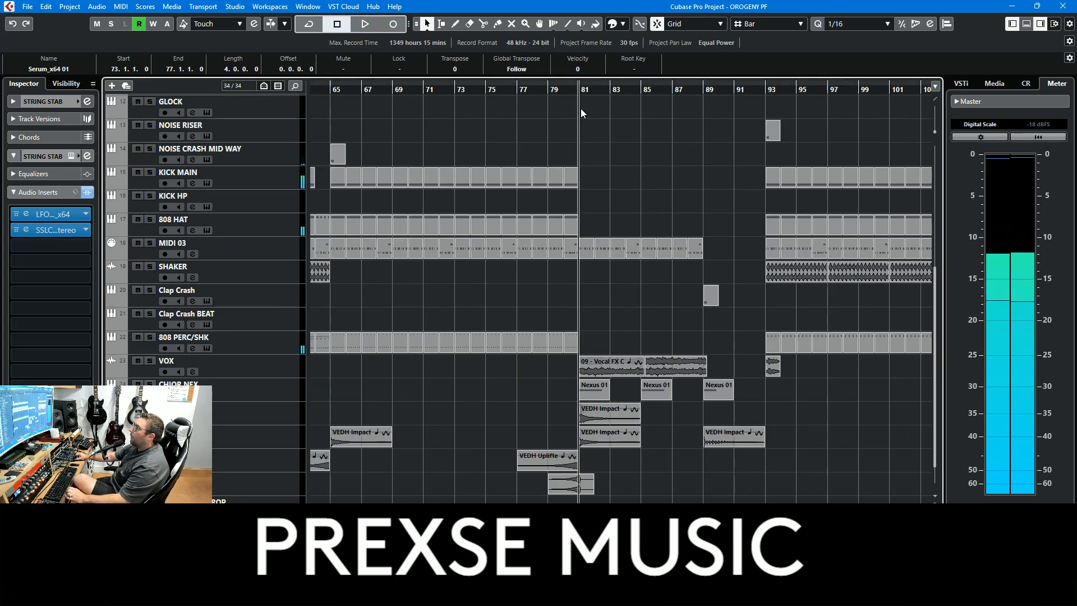
click(148, 363)
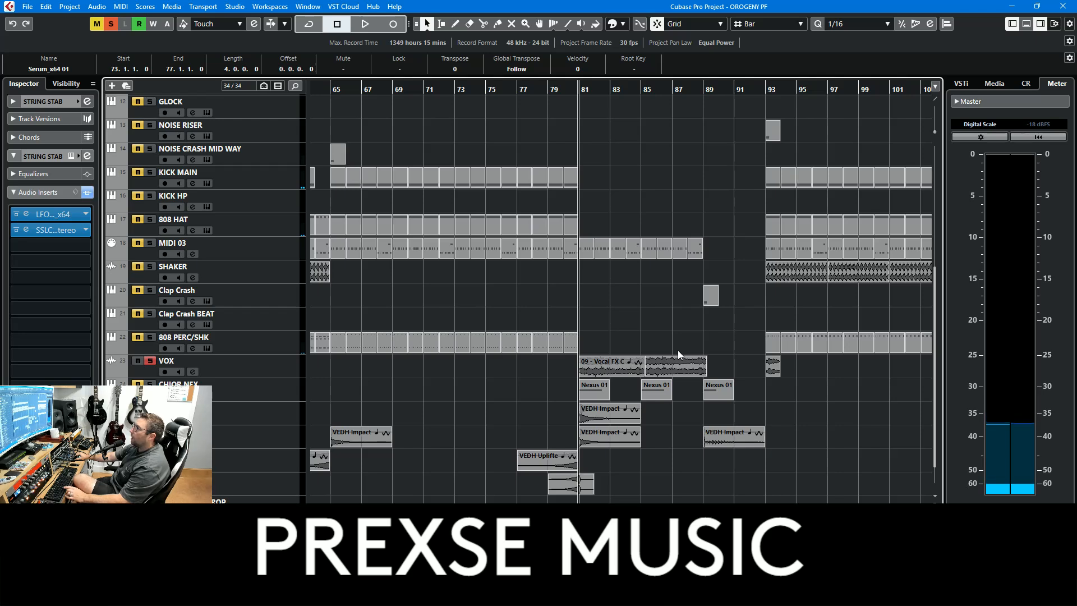
key(space)
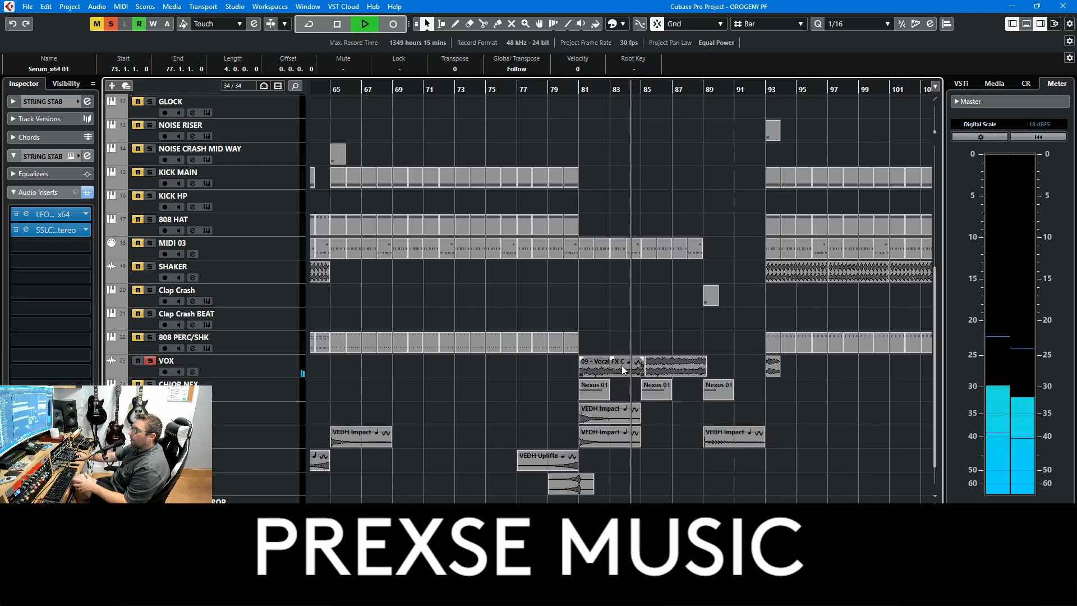
click(45, 107)
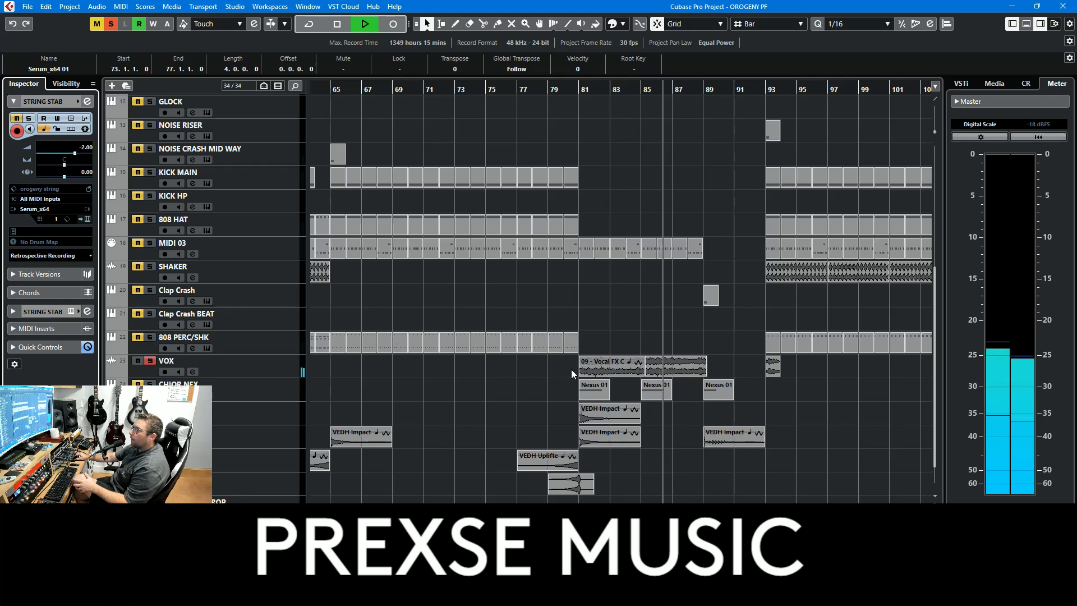
click(260, 371)
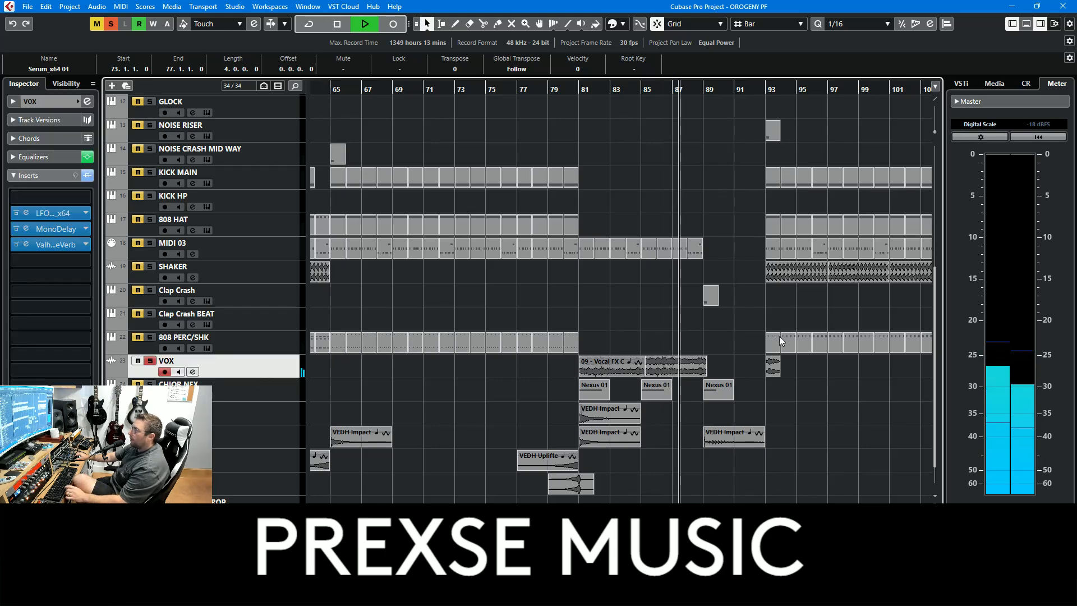
key(space)
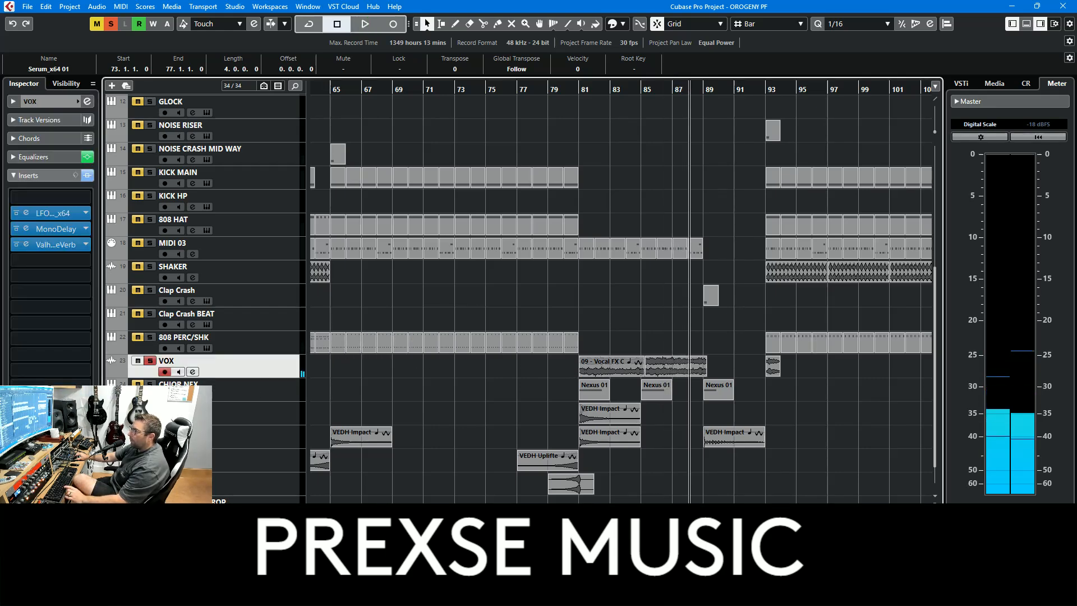
Step: Review the preset in the CHIOR NEX track's Nexus instrument, and close the instrument
click(252, 396)
click(87, 220)
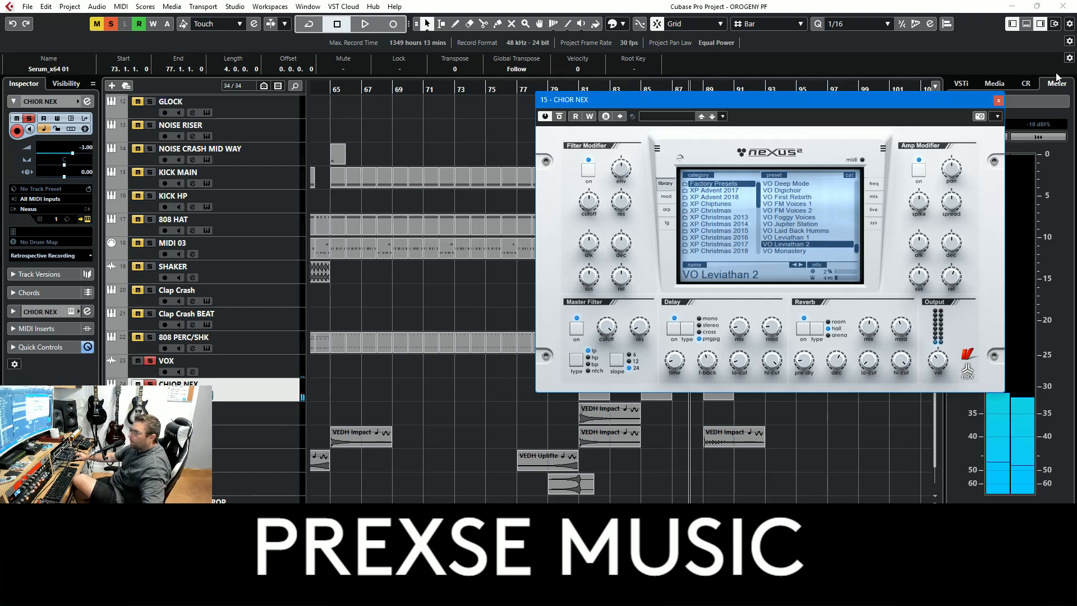
click(999, 100)
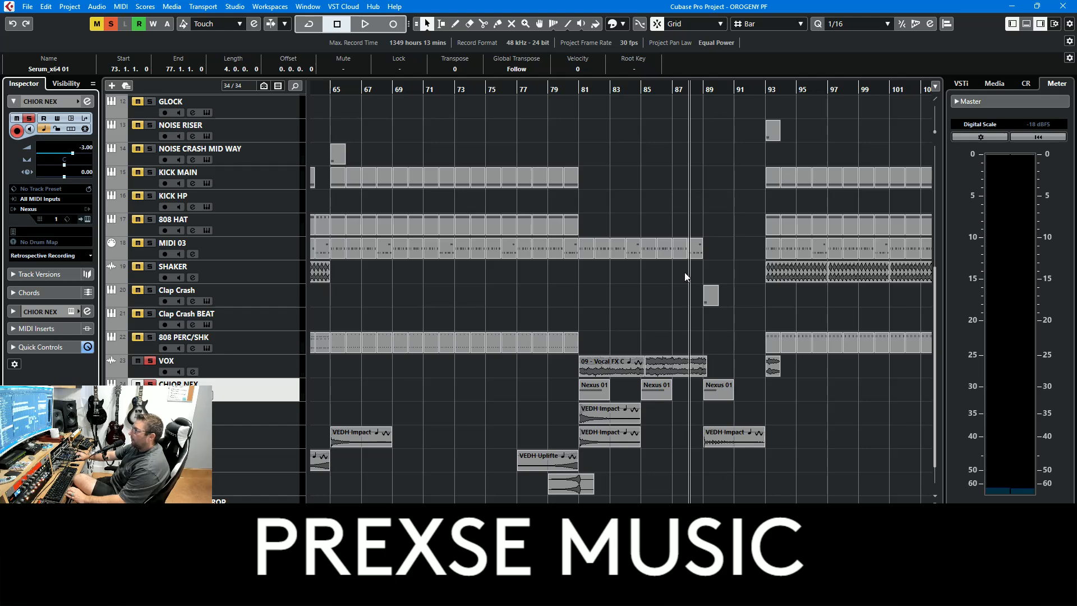
Step: Return to bar 81, clear all track solos and mutes, and play the full mix from there
click(581, 91)
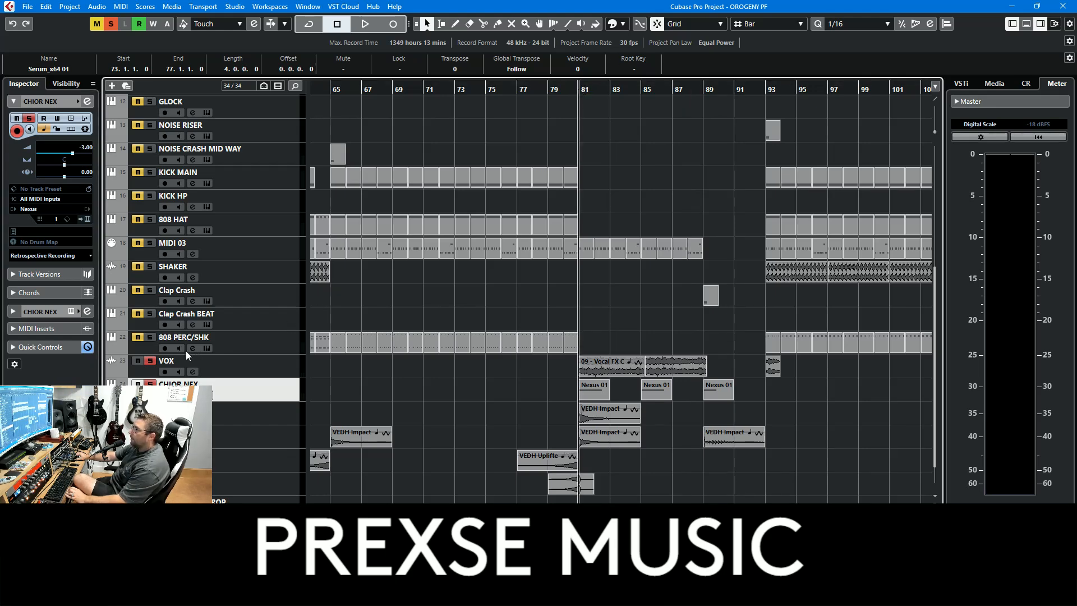
scroll(237, 264, up, 6)
click(111, 23)
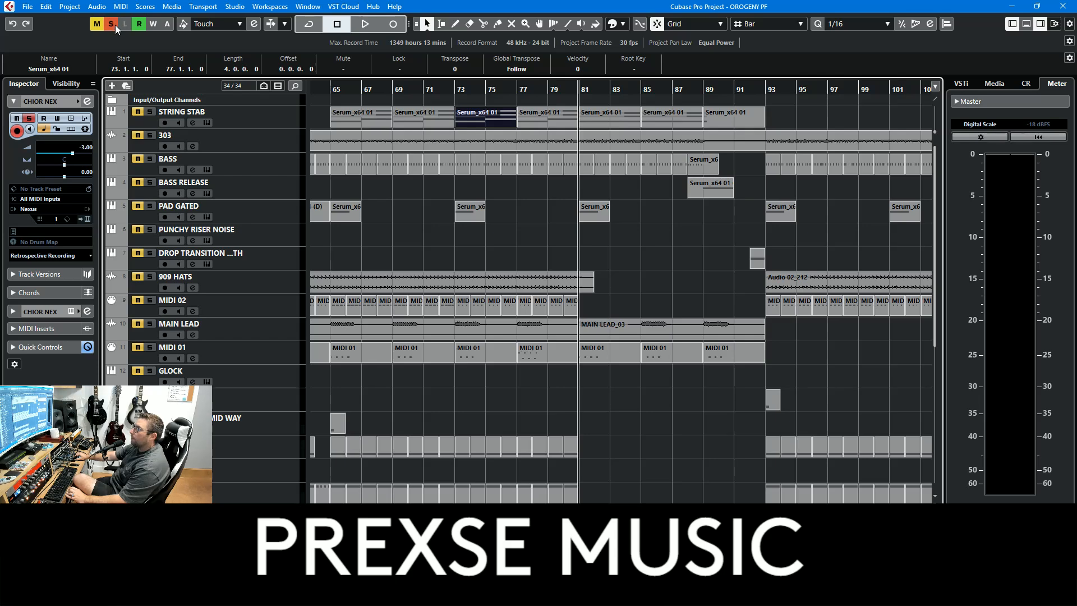
click(97, 24)
key(space)
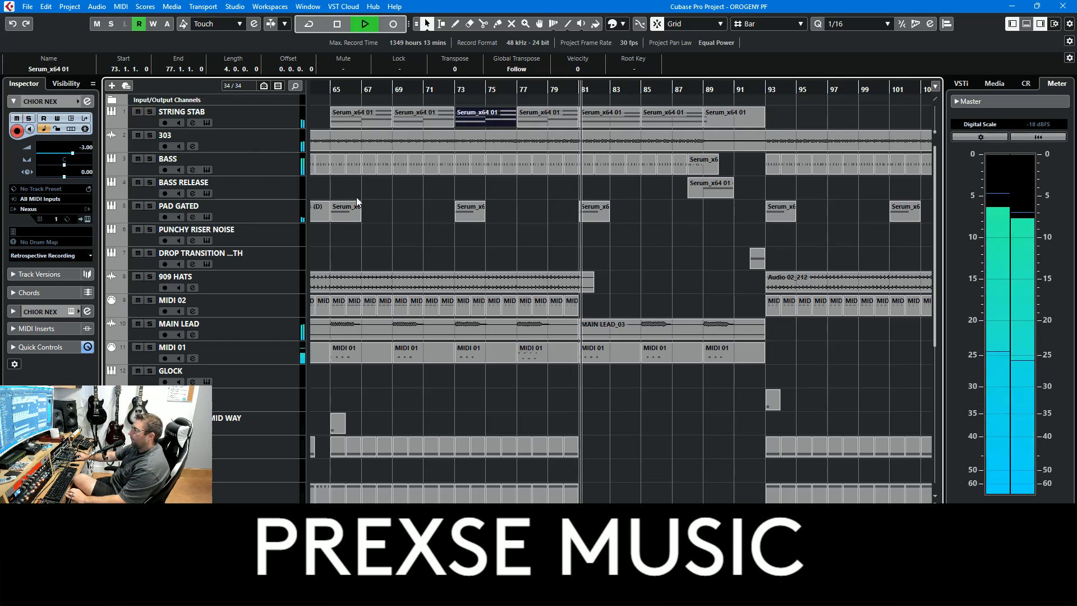
Step: Examine the lower tracks during full-mix playback from bar 81 and on to bar 93, and stop playback
scroll(722, 324, down, 8)
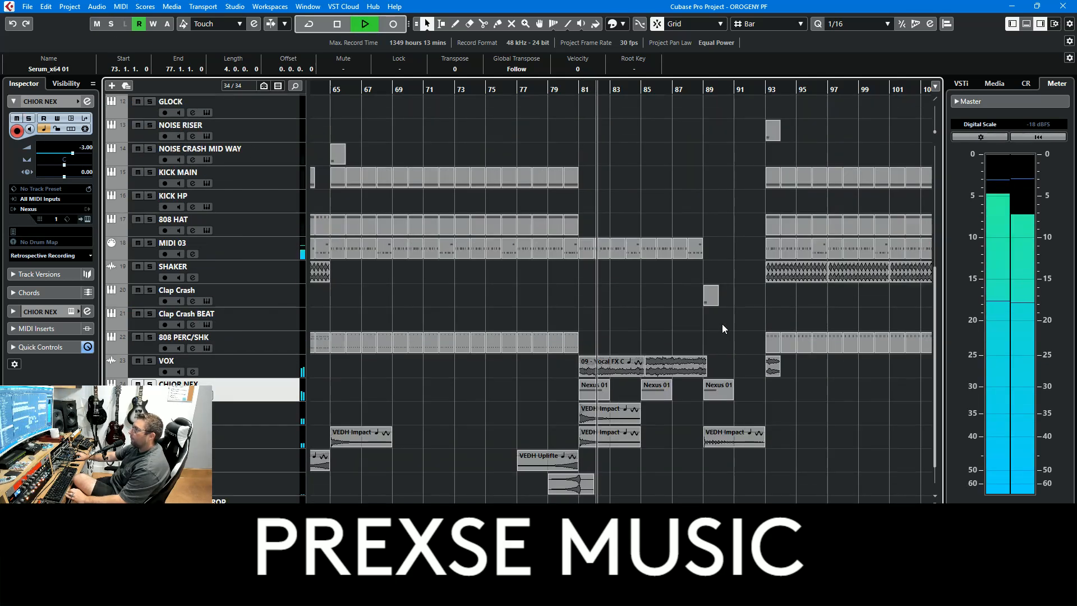
scroll(722, 324, down, 1)
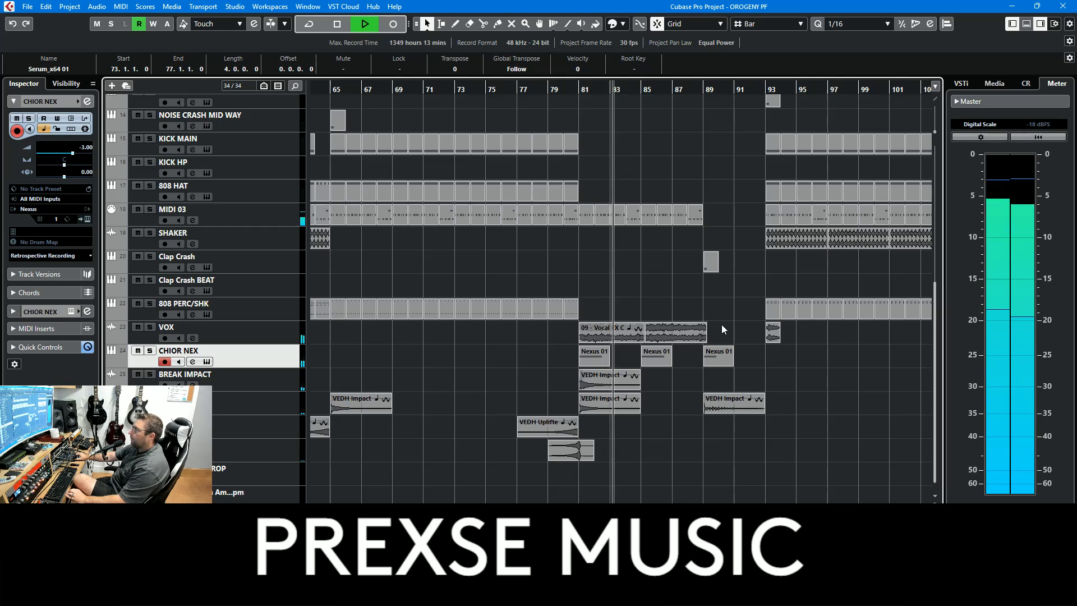
click(670, 333)
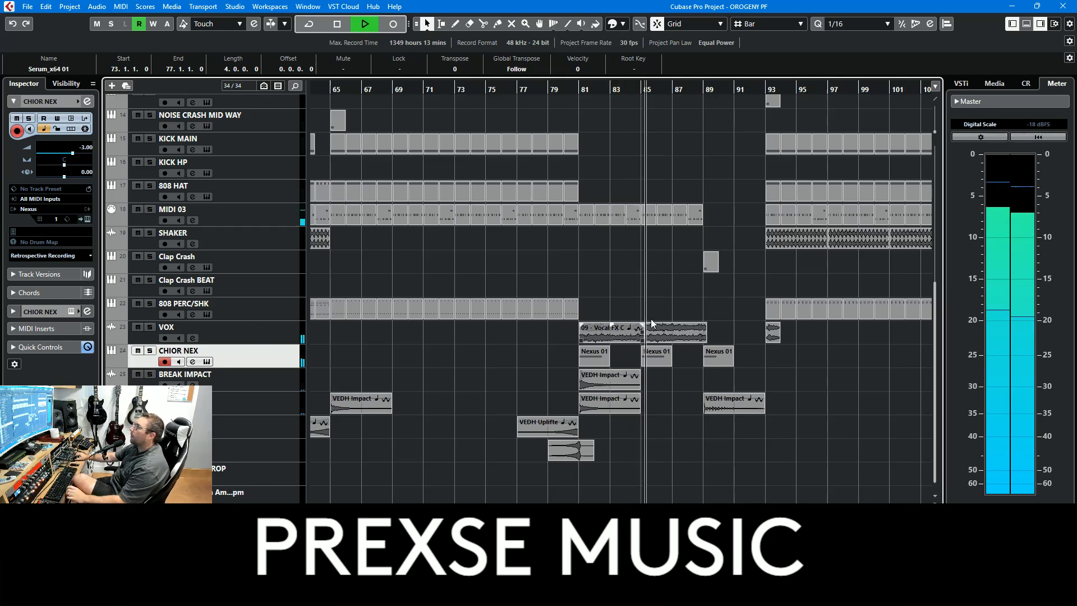
scroll(775, 348, right, 1)
drag(762, 368, 510, 406)
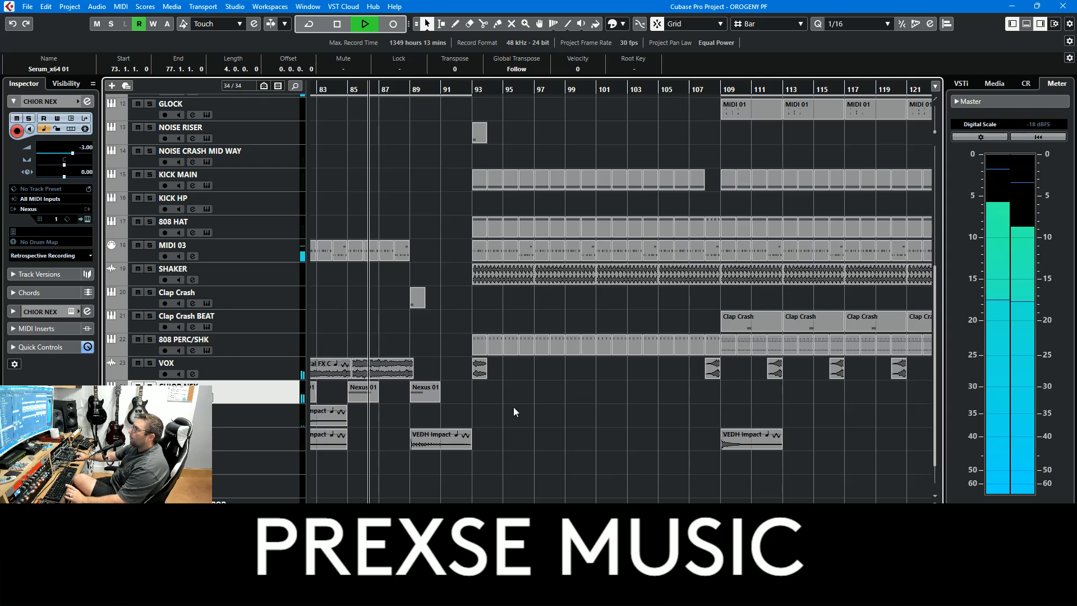
key(space)
Step: Inspect the HandClapper instrument of the Clap Crash track, and close the instrument
scroll(442, 298, up, 4)
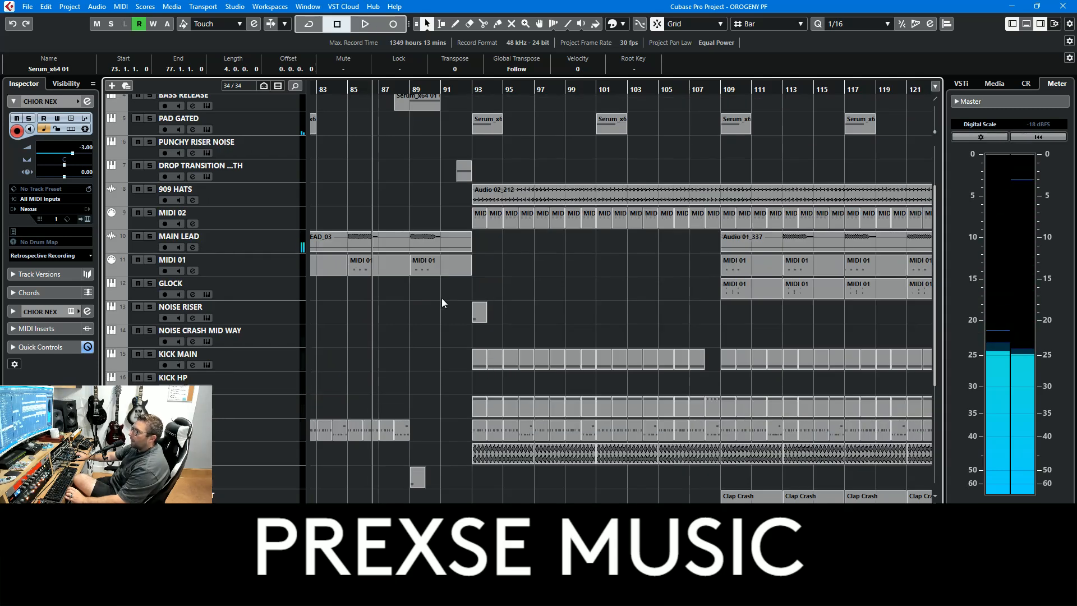
click(274, 476)
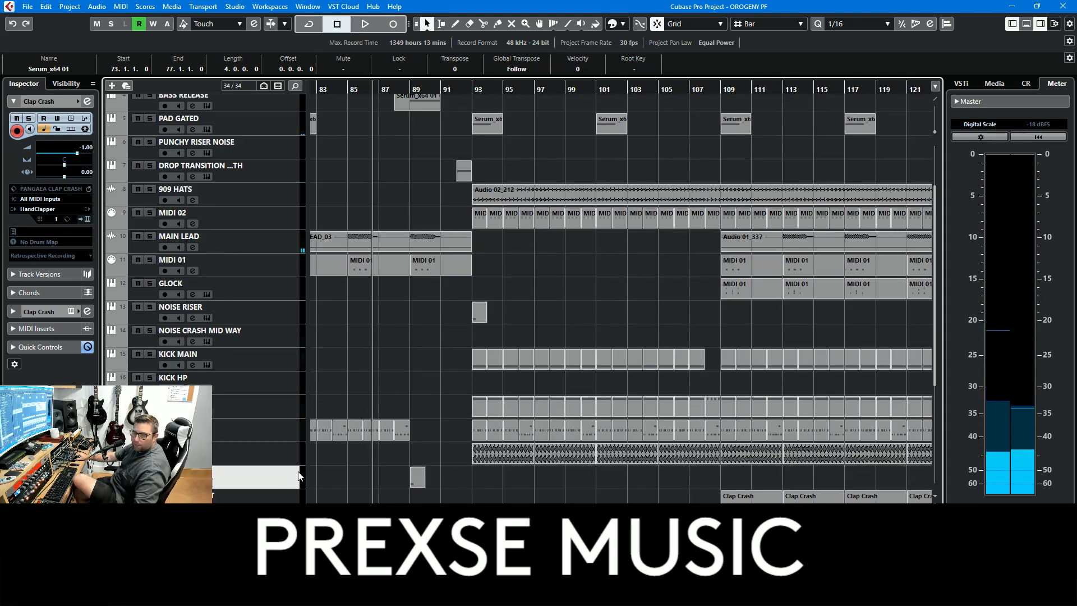
click(87, 219)
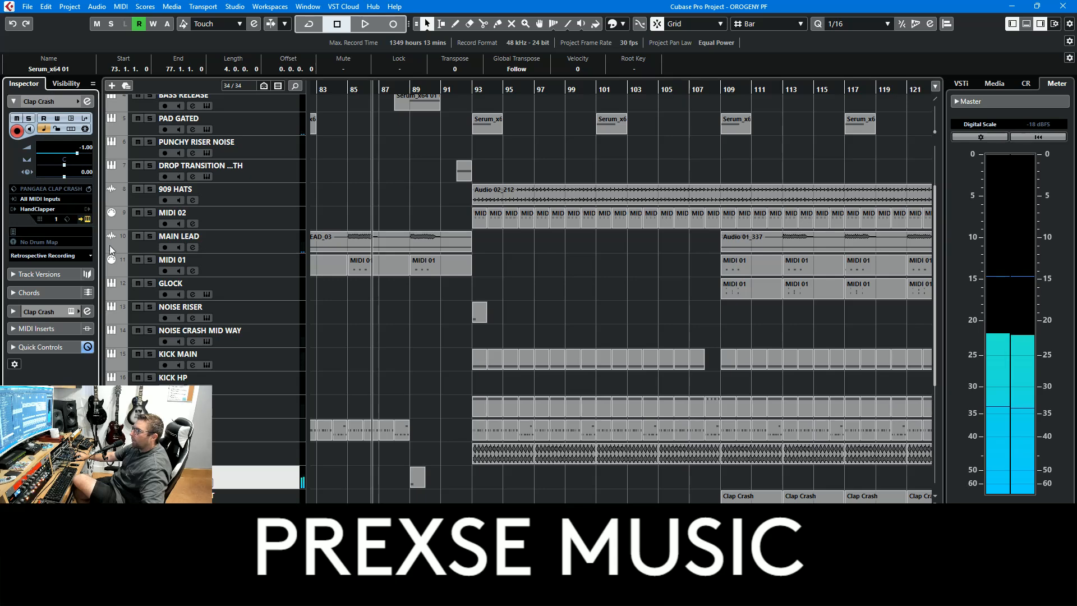
click(1022, 177)
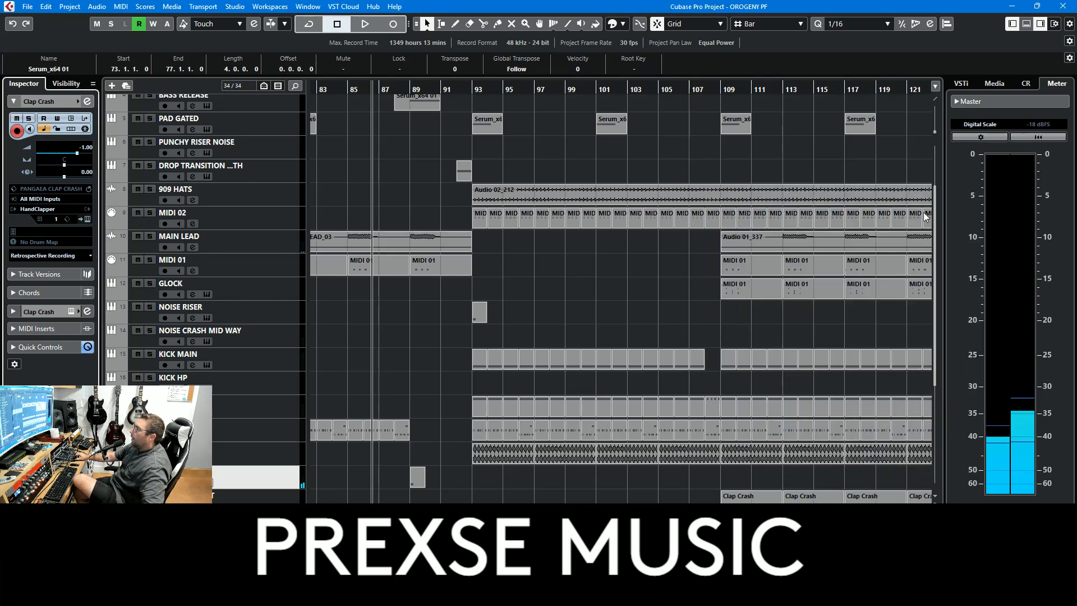
Step: Solo the CRASH track, listen to its VEDH impact event from bar 89, and stop playback
scroll(426, 349, down, 5)
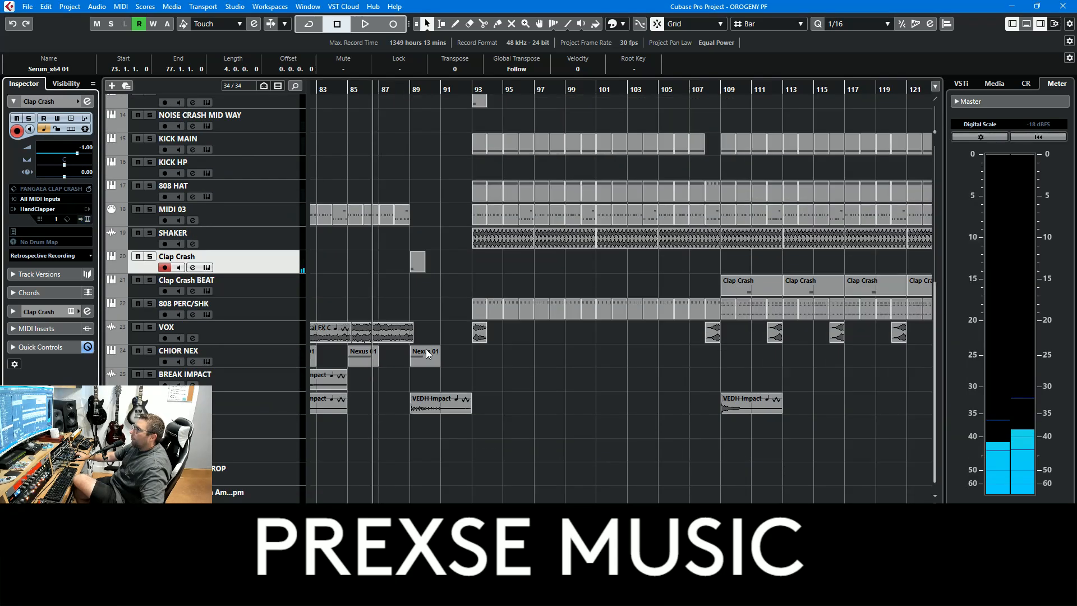
click(453, 402)
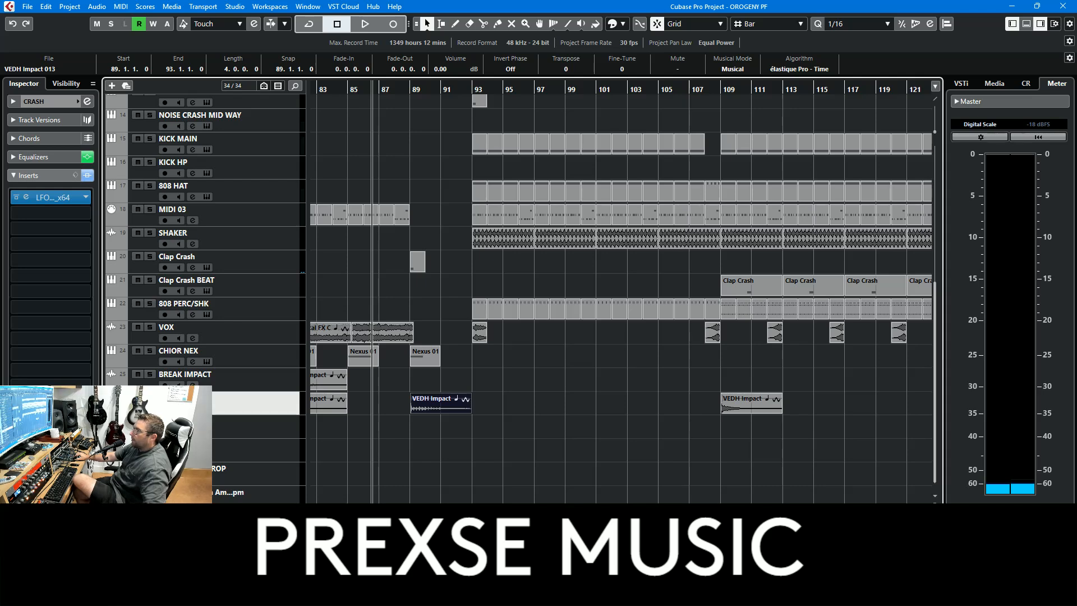
key(s)
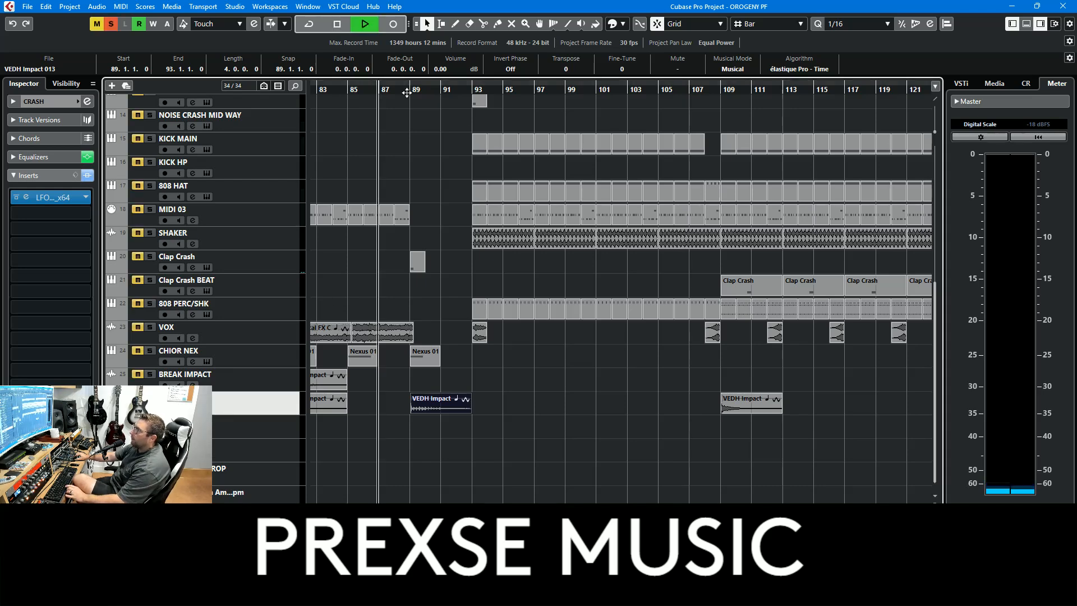
click(408, 89)
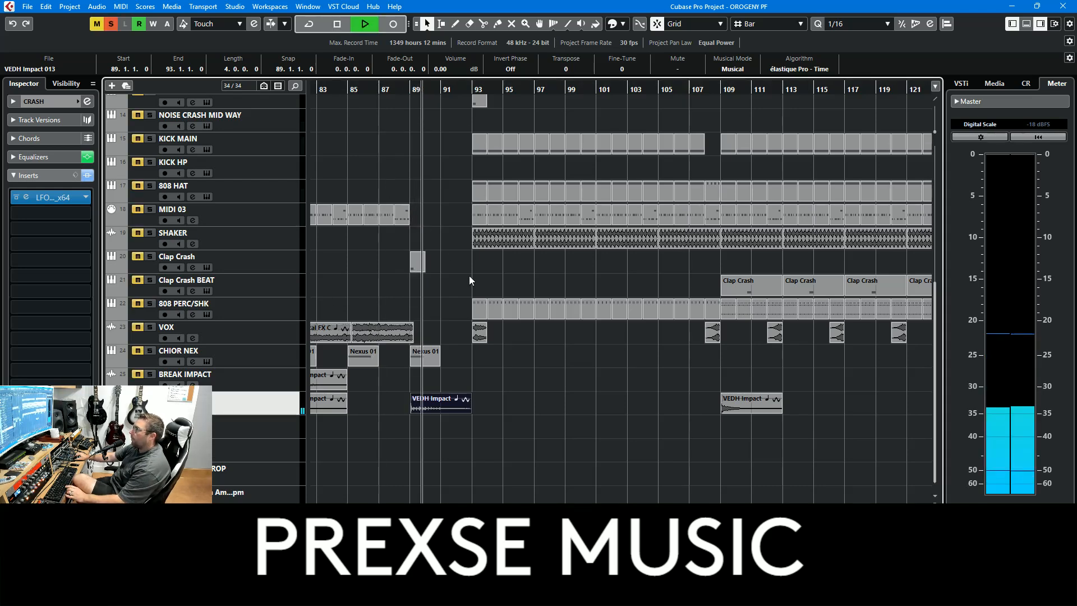
key(space)
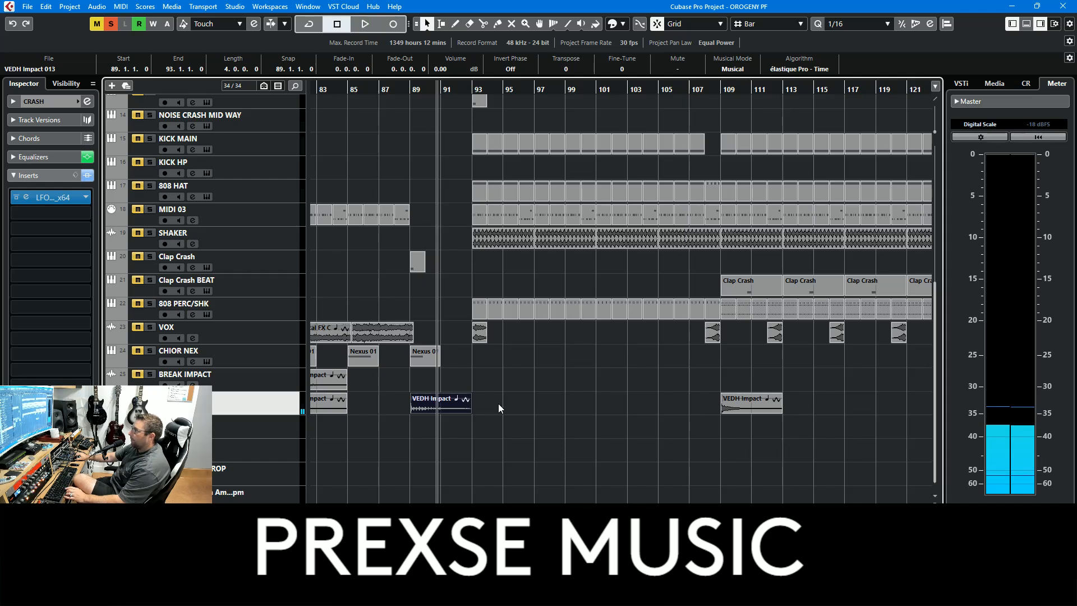
Step: Solo only the VOX track, listen to it from bar 93 while displaying its inserts and track settings, and stop playback
click(150, 328)
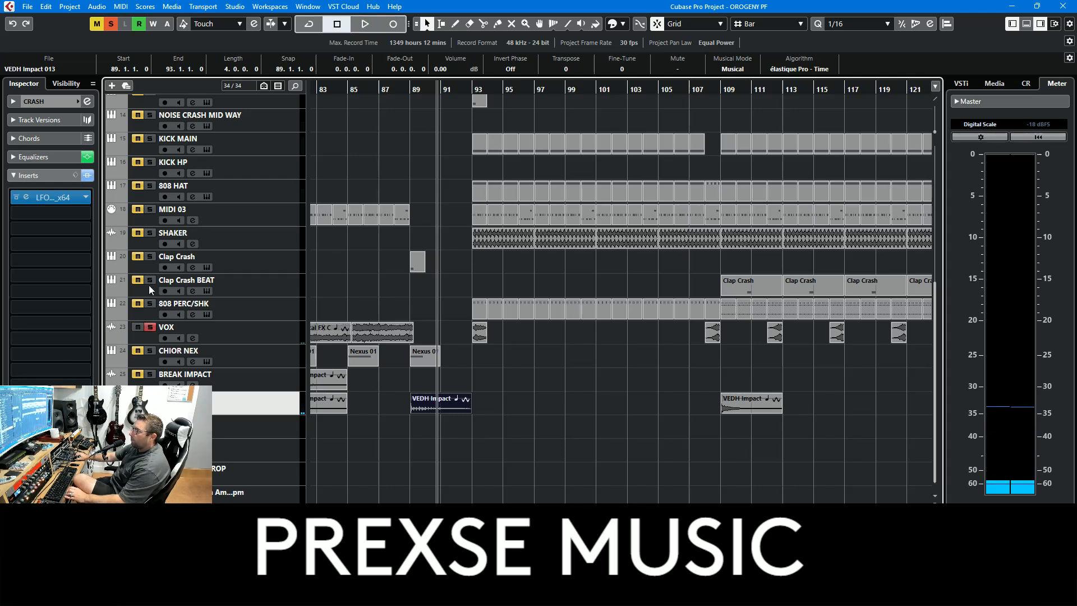
click(112, 25)
click(149, 327)
key(space)
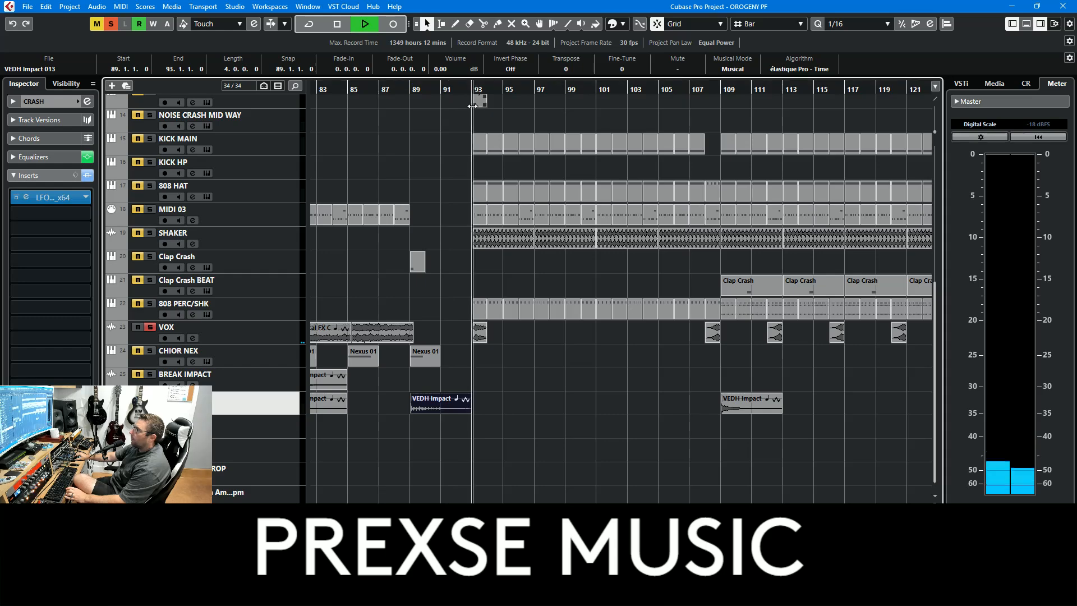
click(291, 329)
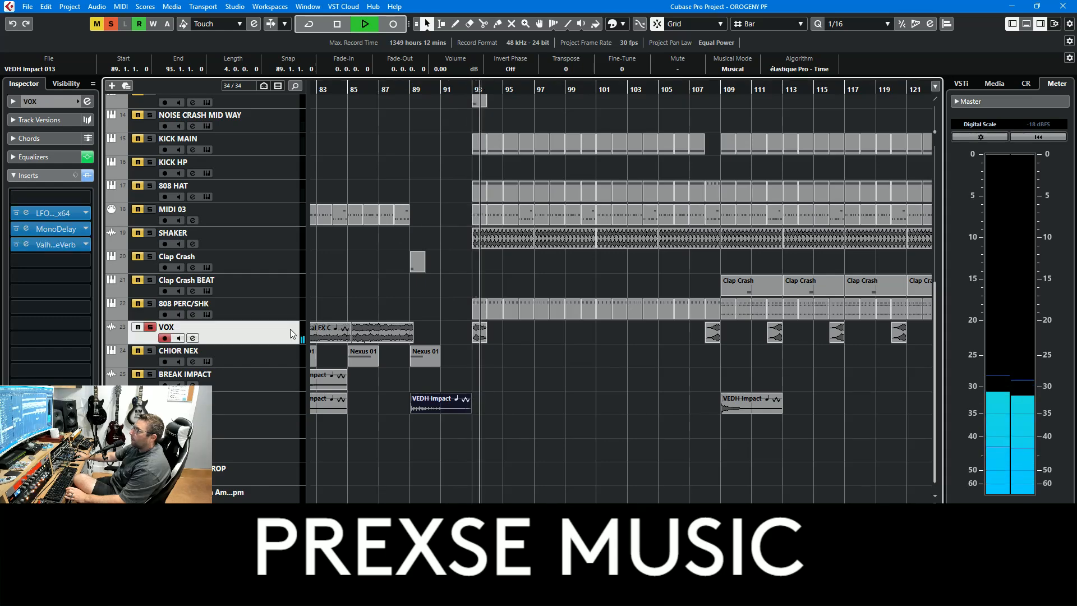
click(56, 101)
key(space)
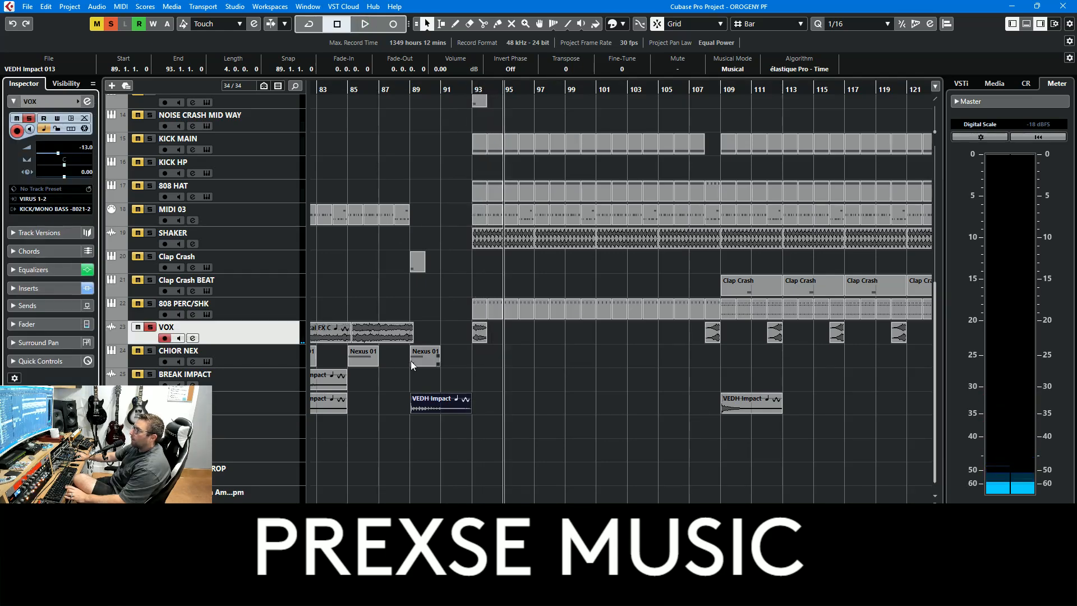
Step: Add one stereo audio track below VOX with COMP STEREO MIX as its input
right_click(254, 341)
mouse_move(383, 77)
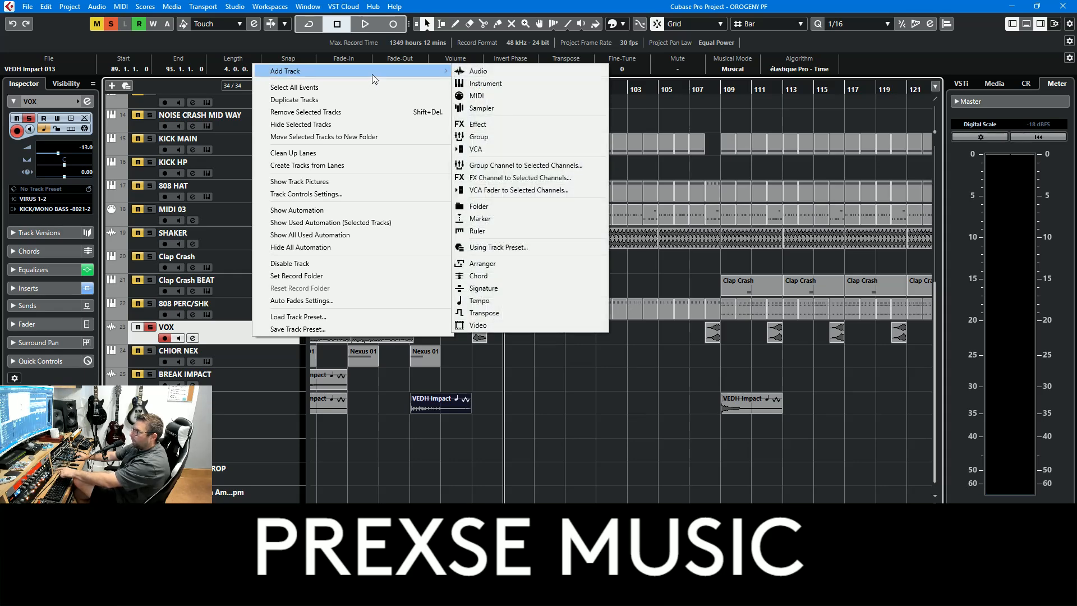
click(497, 73)
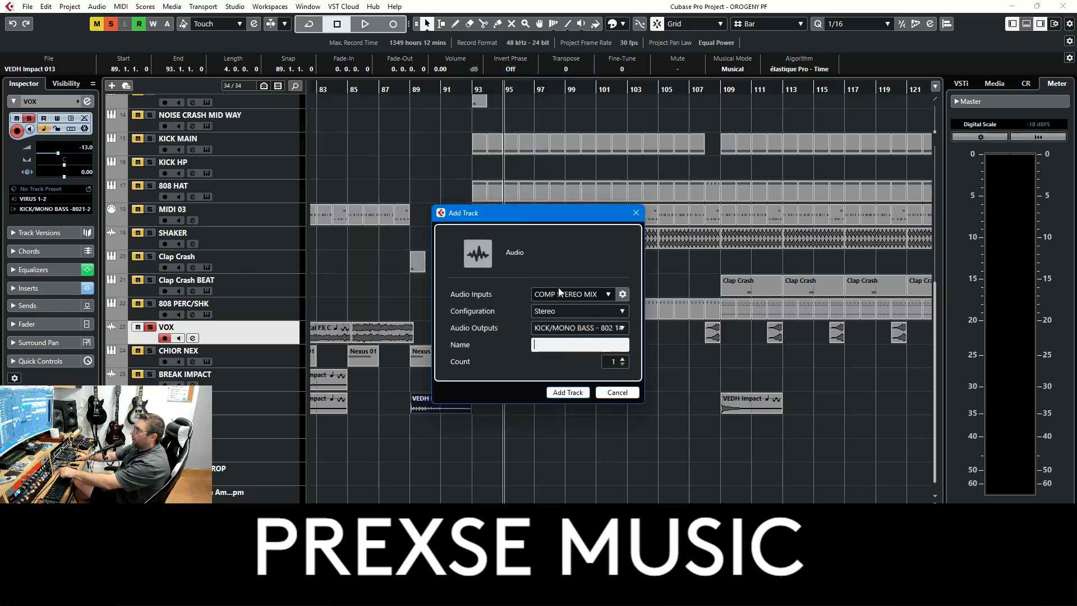
click(568, 392)
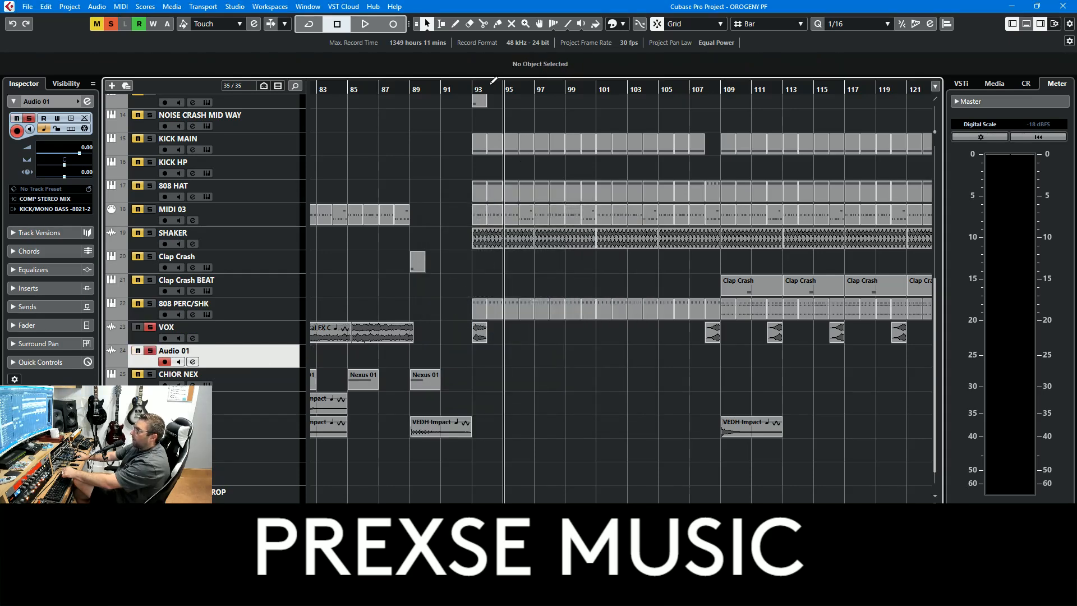
Step: Record the unsoloed full mix from bar 93 onto the Audio 01 track, and solo the recorded track
click(472, 86)
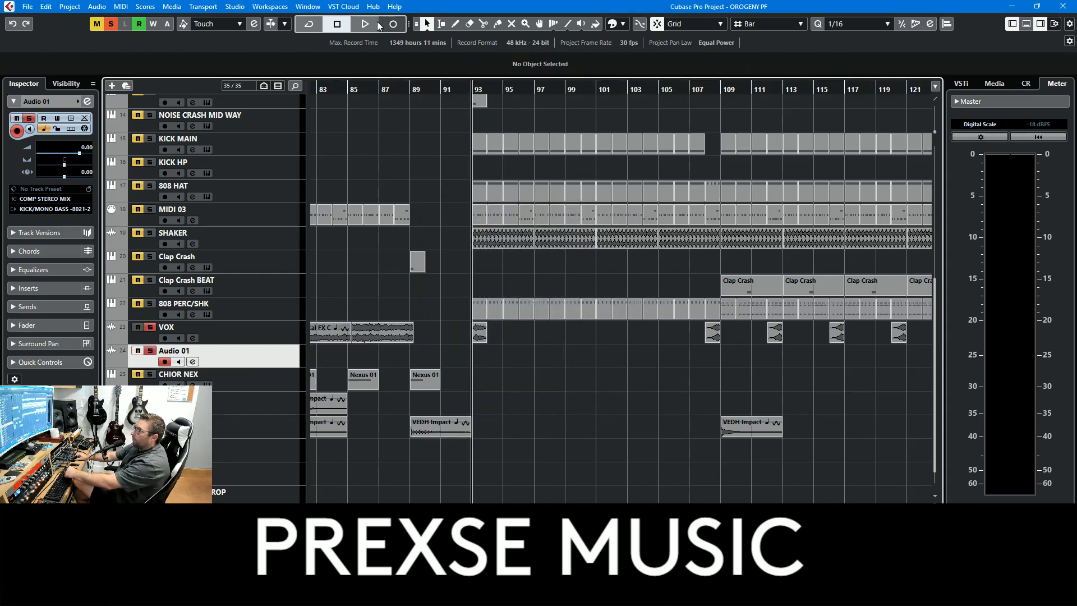
click(114, 24)
click(389, 28)
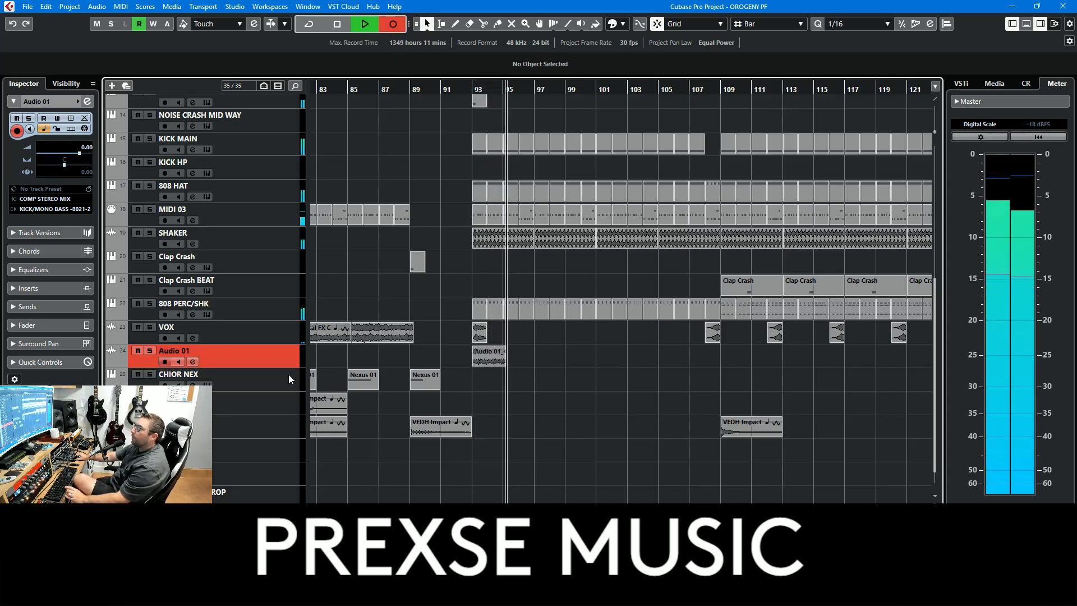
key(space)
click(150, 351)
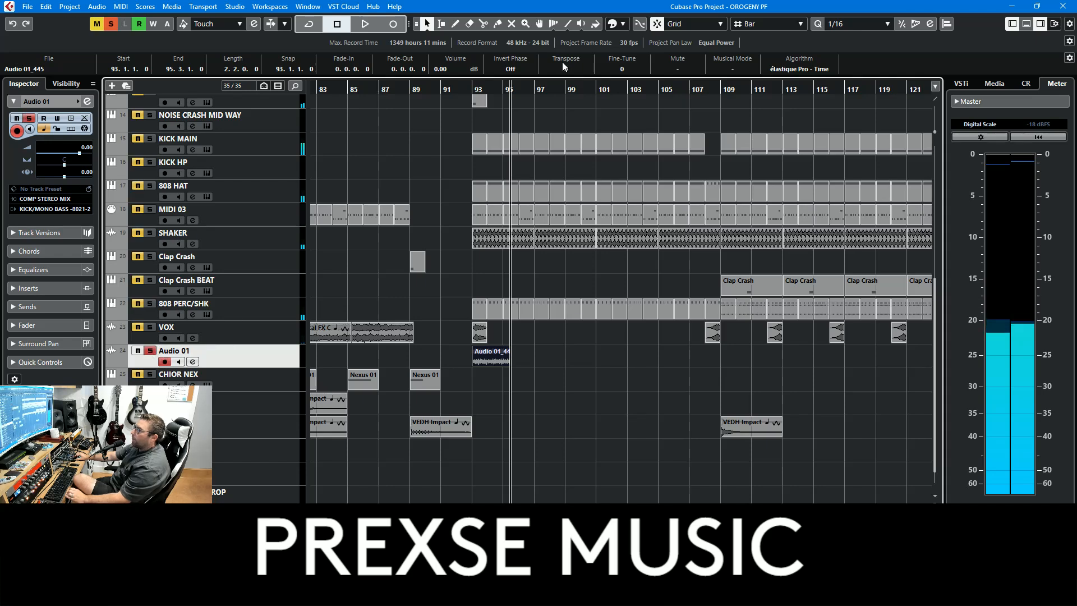
Step: Play the Audio 01 recording from bar 93, stop playback, and delete the recording
click(477, 93)
key(space)
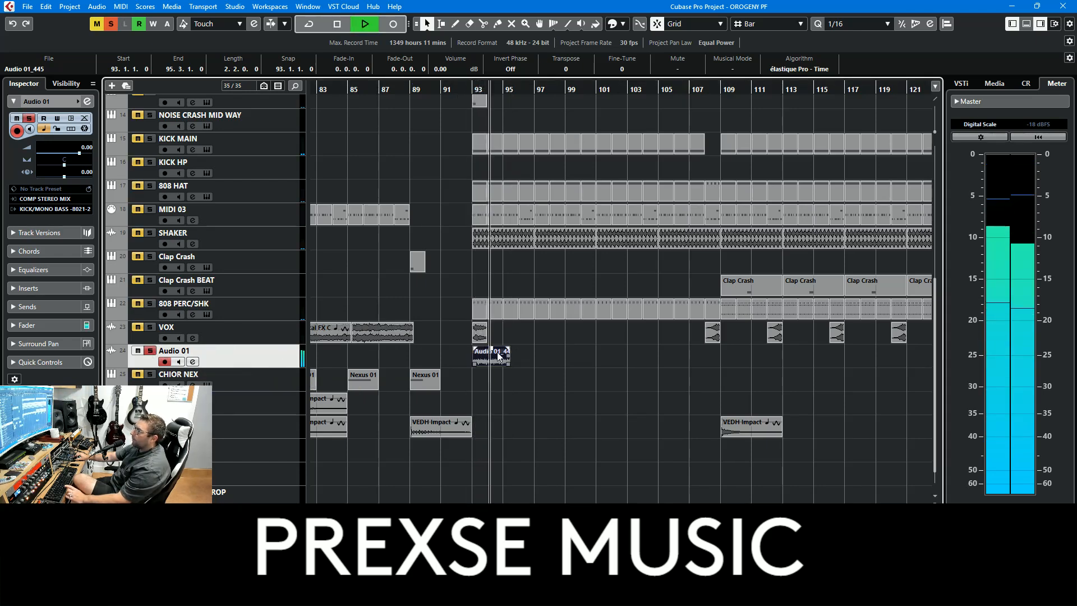
key(space)
key(Delete)
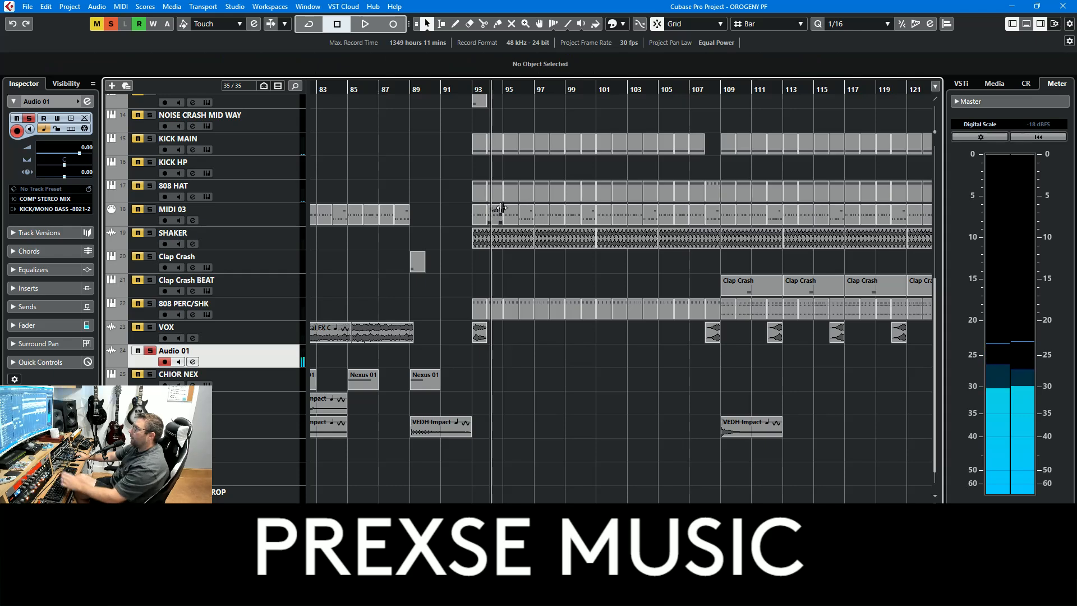
Step: Record the soloed VOX part from bar 93 for about two bars onto the Audio 01 track
click(252, 328)
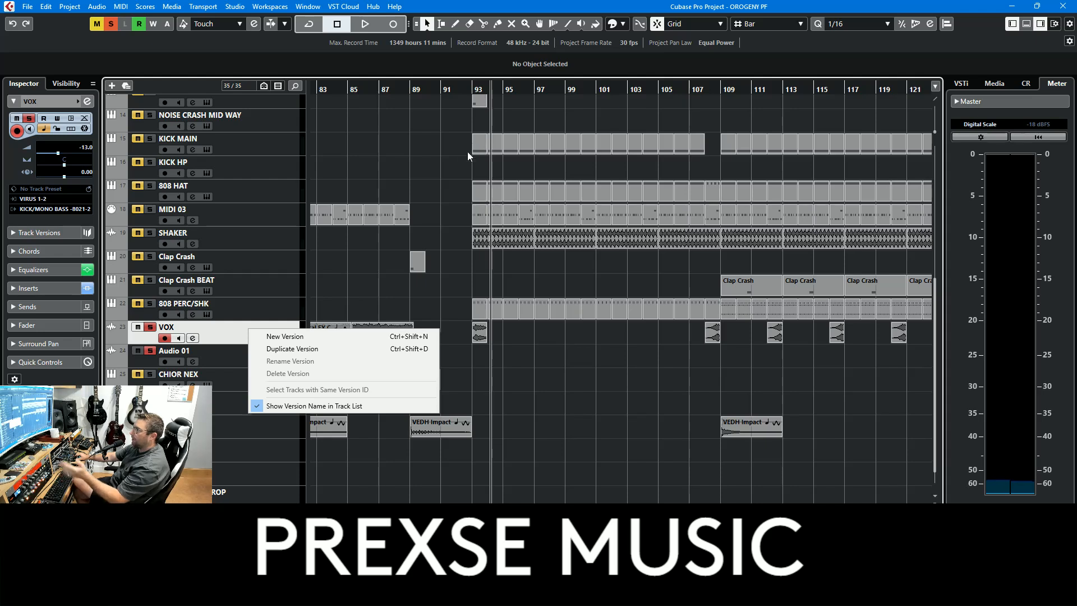
click(474, 96)
click(471, 90)
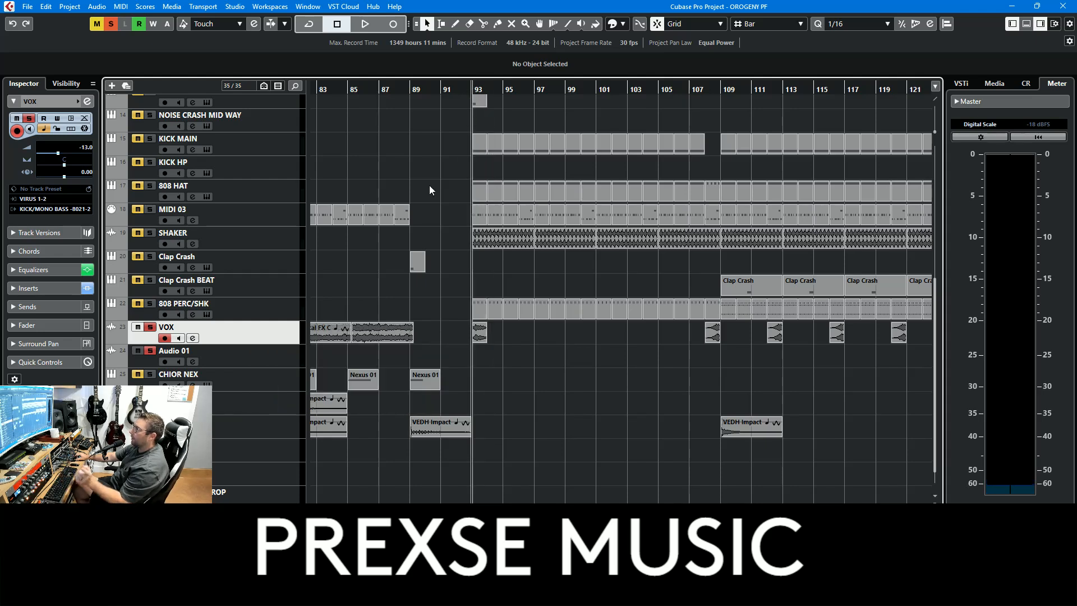
click(265, 359)
click(392, 26)
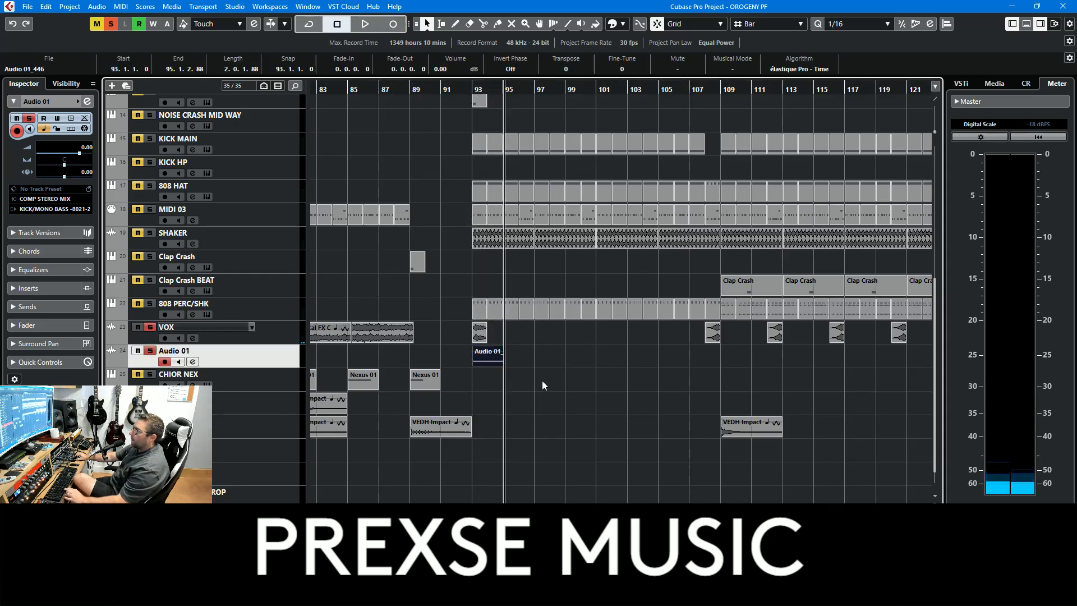
key(space)
Step: Trim the end of the Audio 01 recording to about one bar, and loop playback of bar 93
drag(474, 364, 488, 364)
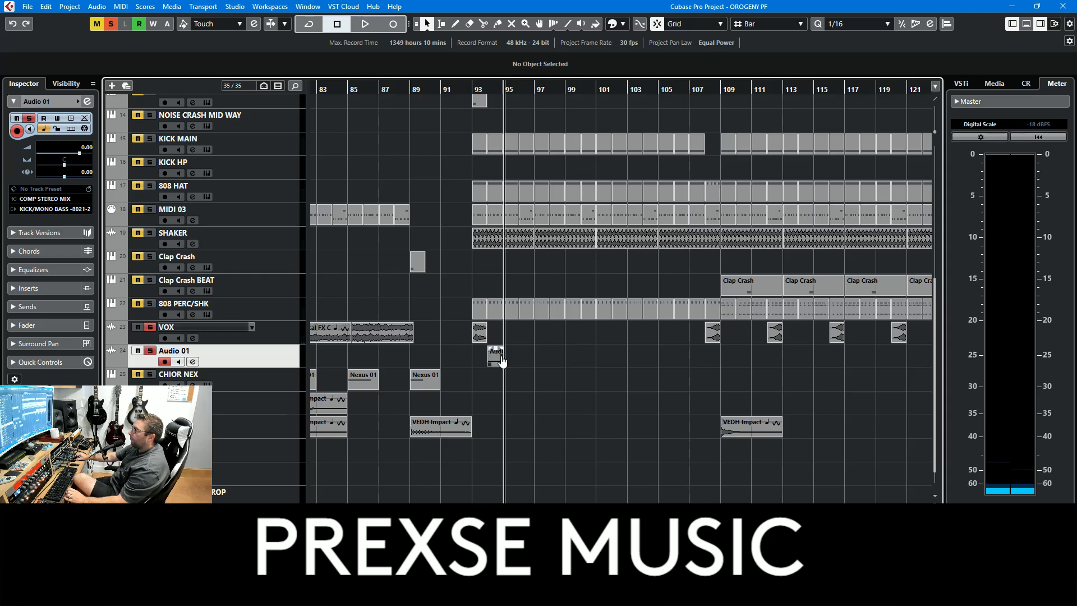
key(ctrl+z)
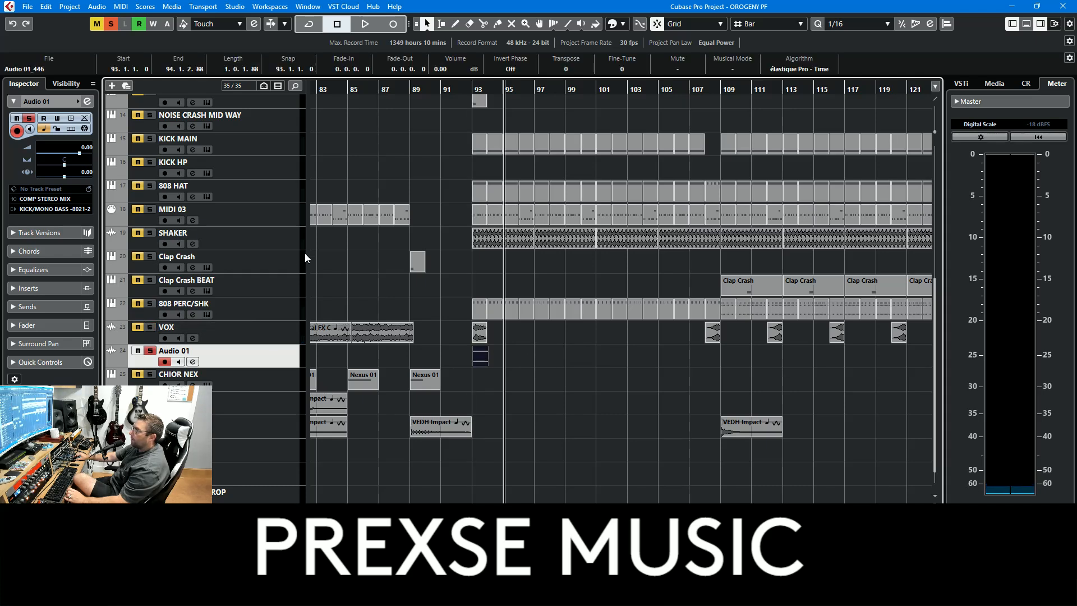
drag(480, 91, 486, 91)
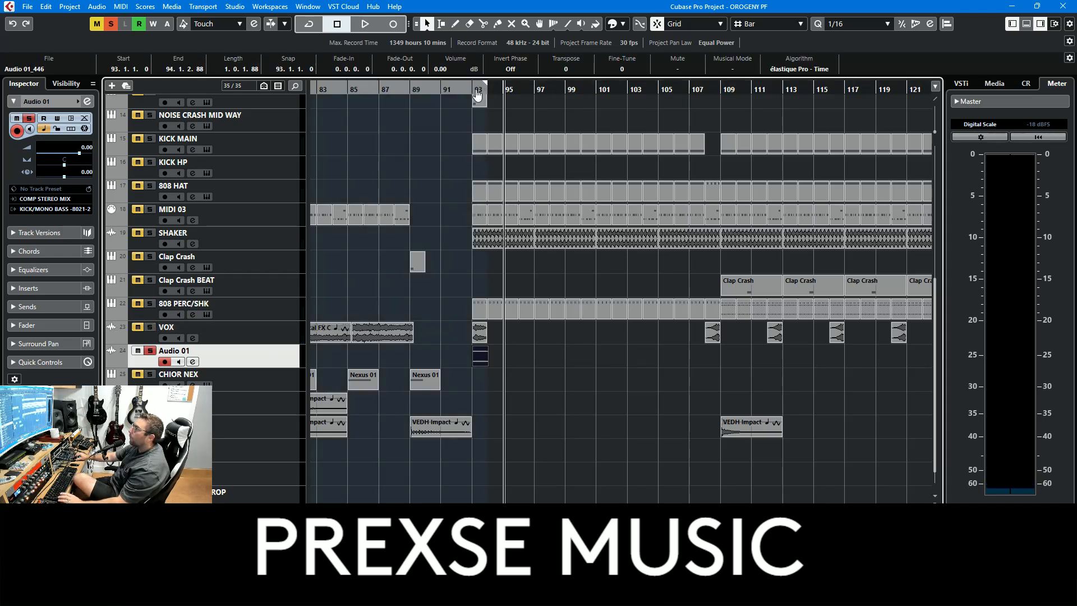
click(474, 89)
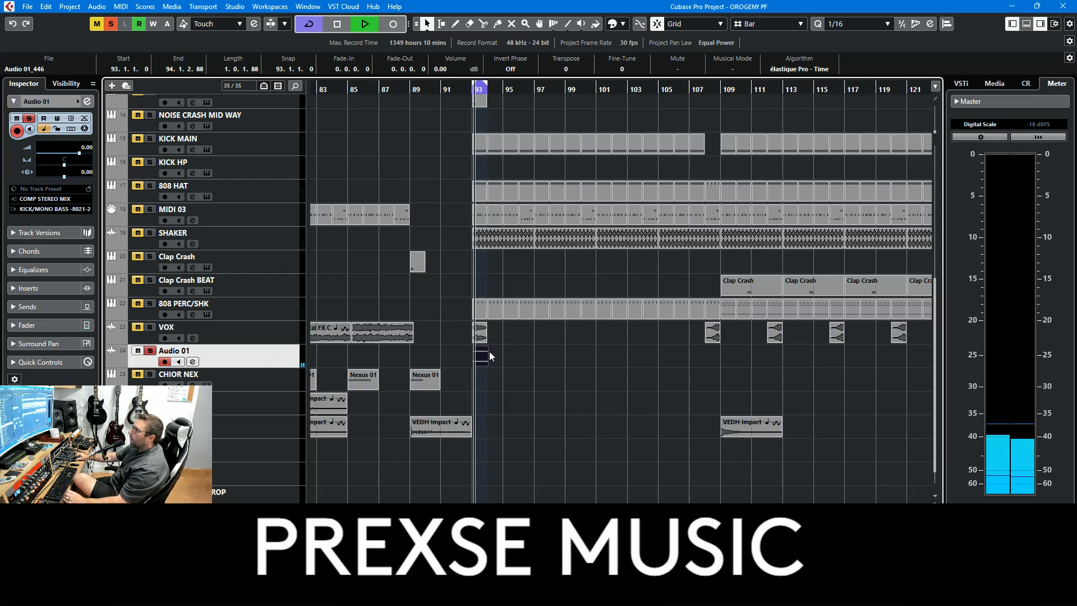
Step: Shorten the Audio 01 recording to a length of 0.1.0.0 while it loops
drag(487, 363, 485, 363)
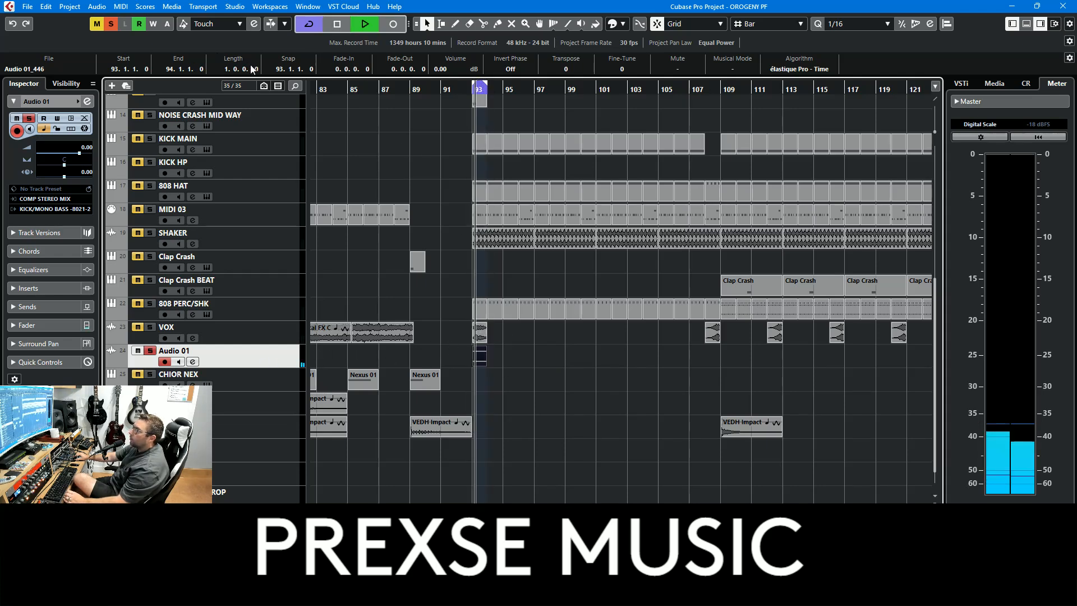
scroll(244, 69, down, 2)
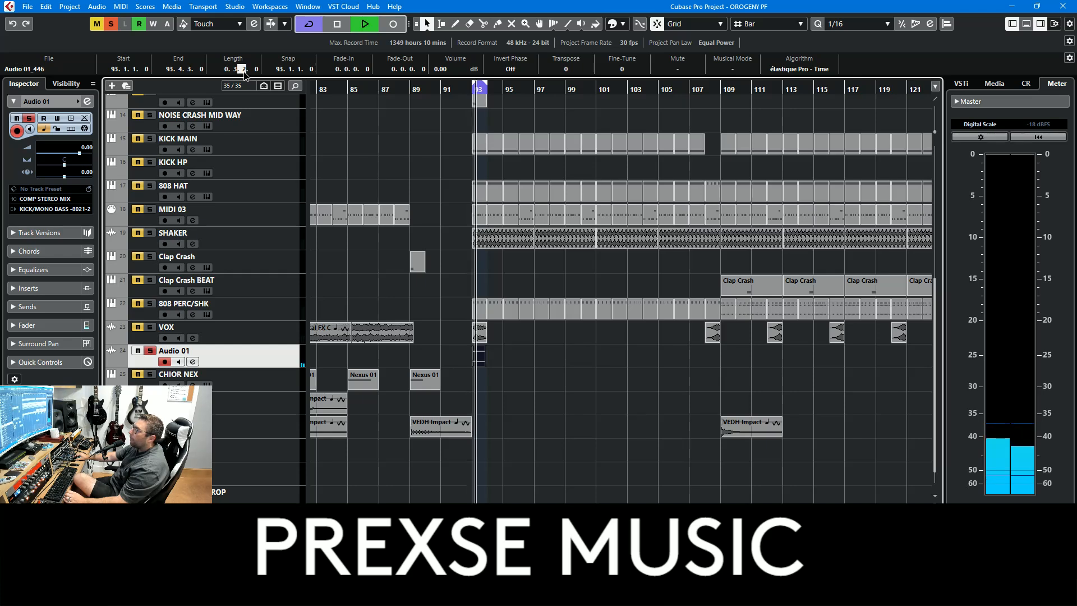
text(0)
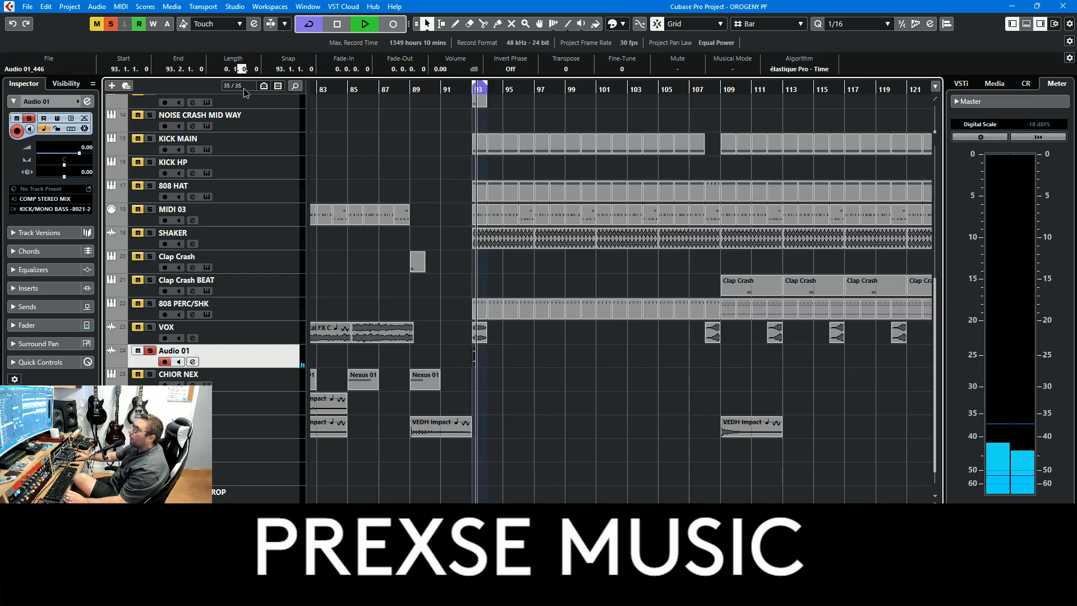
Step: Duplicate the shortened Audio 01 clip three times to fill bar 93
key(ctrl+d)
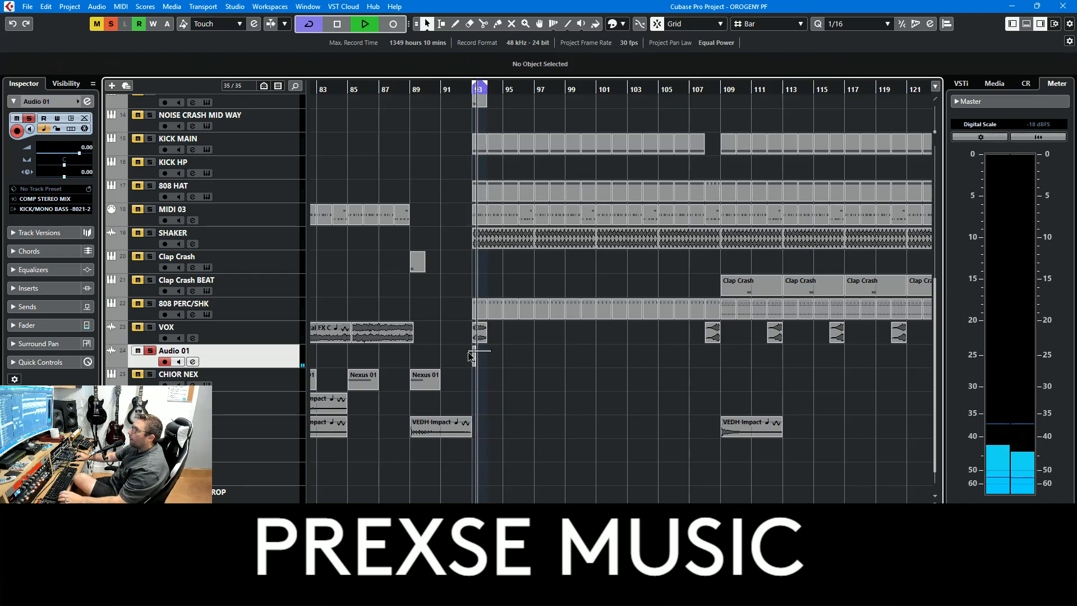
key(ctrl+d)
key(ctrl+d)
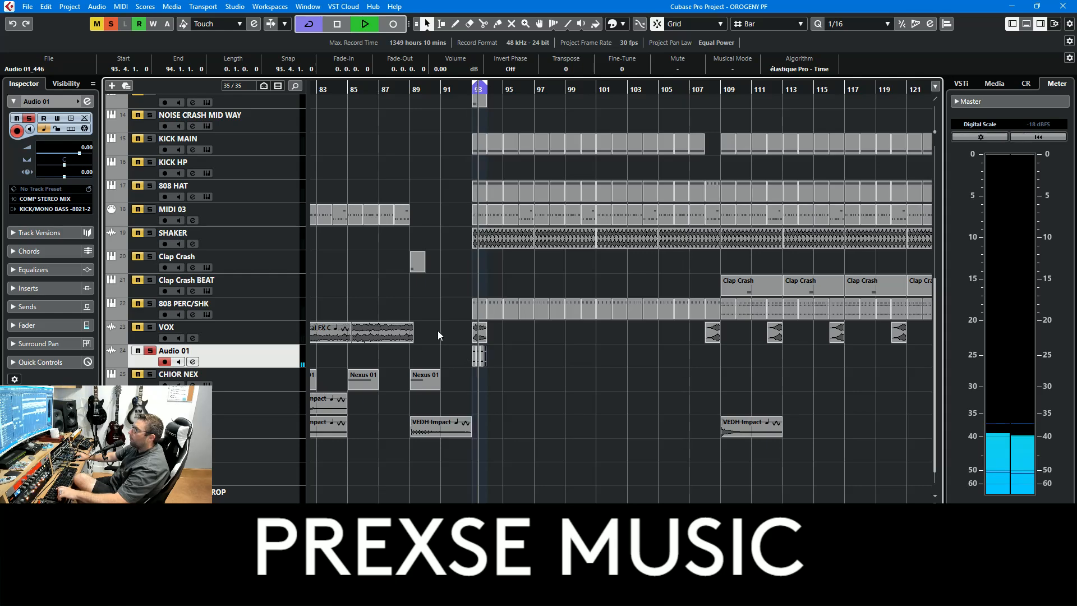
Step: Insert the LFOTool_x64 effect on the Audio 01 track
click(50, 283)
click(51, 186)
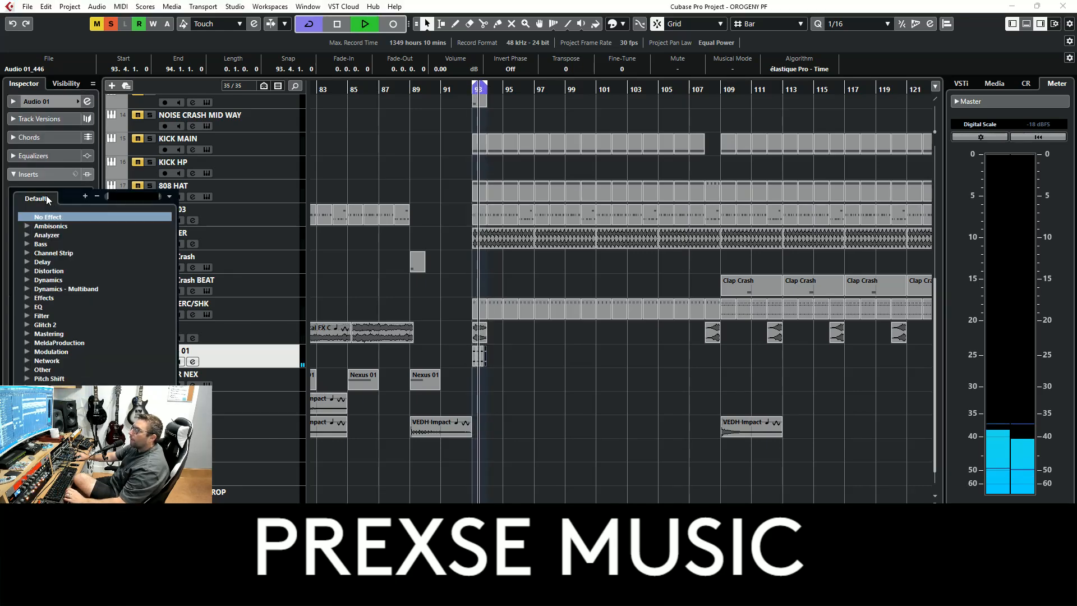
text(lfo)
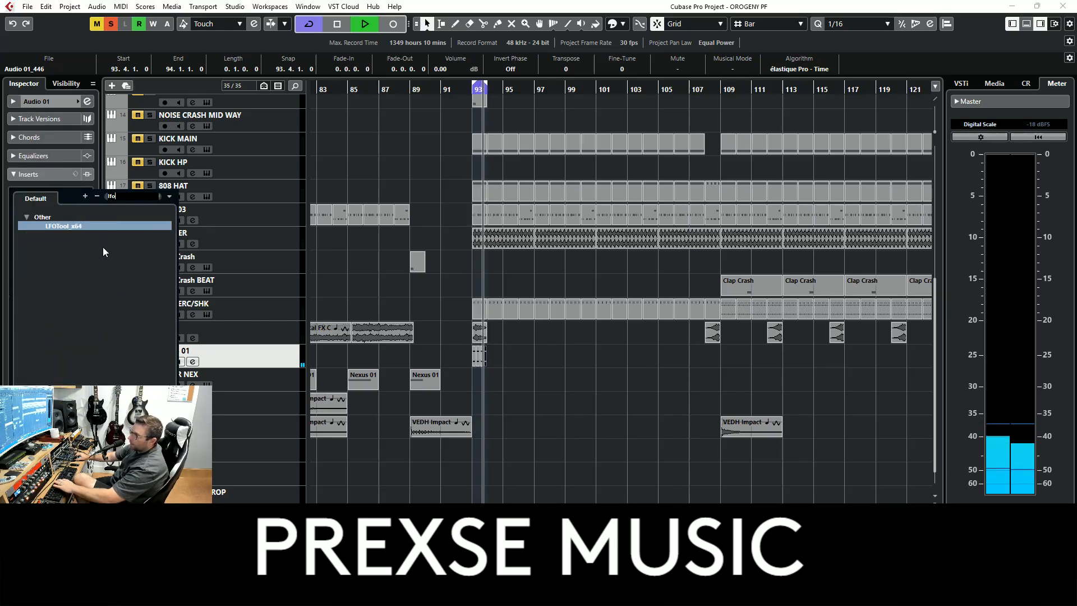
click(79, 224)
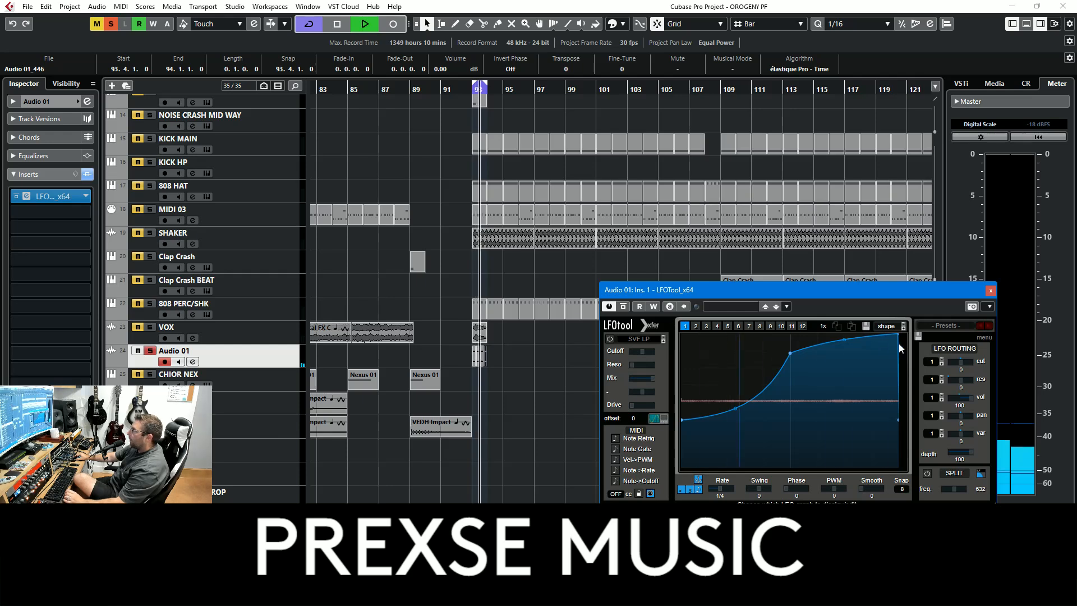
Step: Raise the bar 93 Audio 01 clips' volume to 15.26 dB, and reshape LFOTool's curve with a lower start point and an earlier peak
click(462, 361)
drag(507, 357, 508, 358)
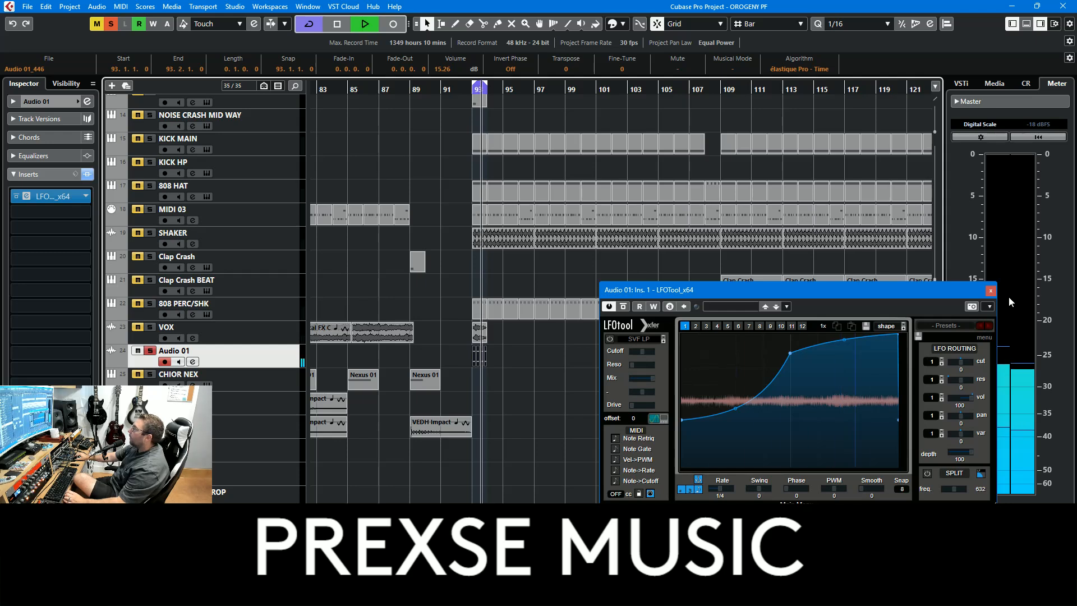
drag(898, 334, 894, 335)
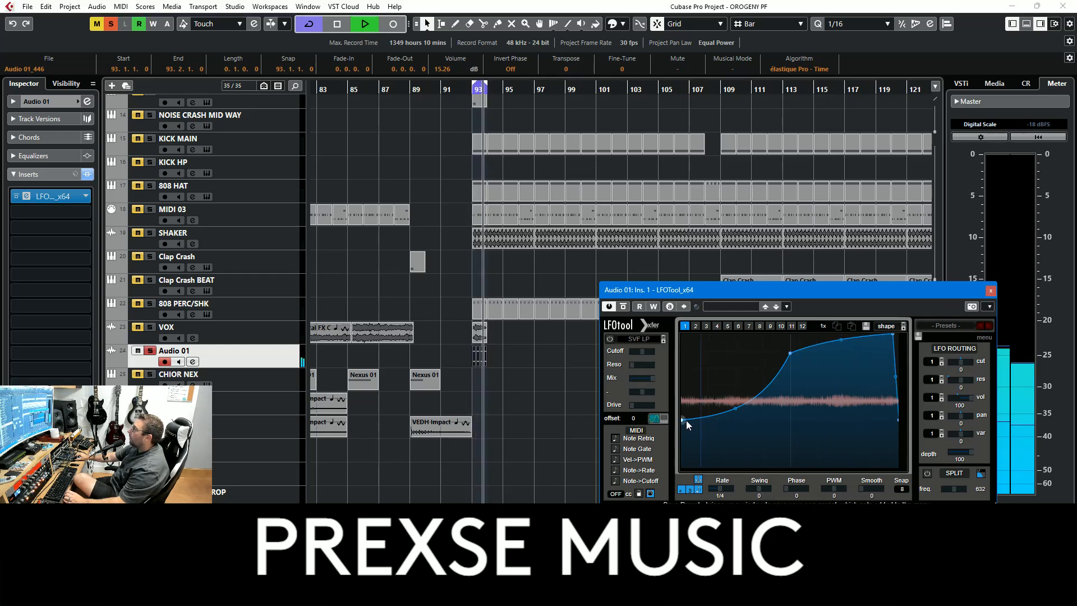
drag(682, 420, 681, 459)
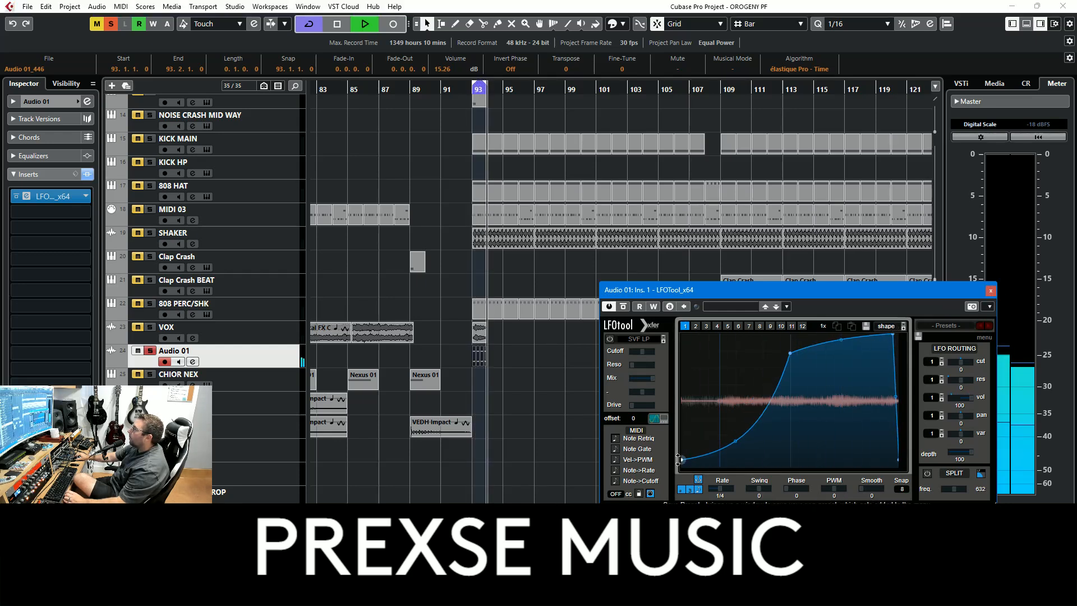
click(991, 290)
Step: Repeat the one-bar group of Audio 01 clips along the track up to bar 109
drag(547, 372, 494, 364)
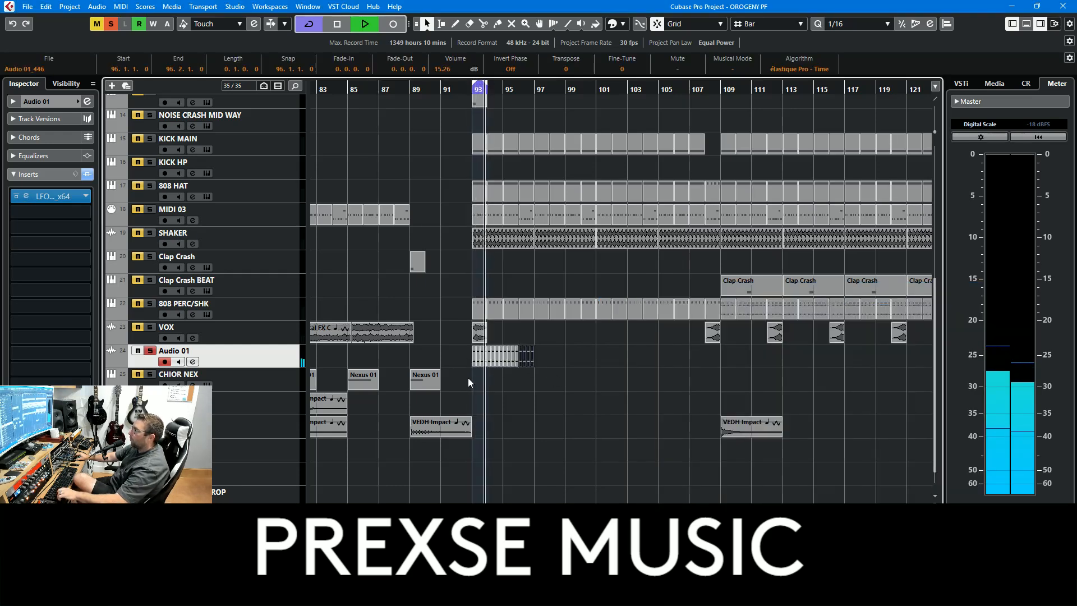
key(ctrl+d)
key(ctrl+d)
key(ctrl+d)
key(ctrl+d)
key(ctrl+d)
key(ctrl+d)
key(ctrl+d)
key(ctrl+d)
key(ctrl+d)
key(ctrl+d)
key(ctrl+d)
key(ctrl+d)
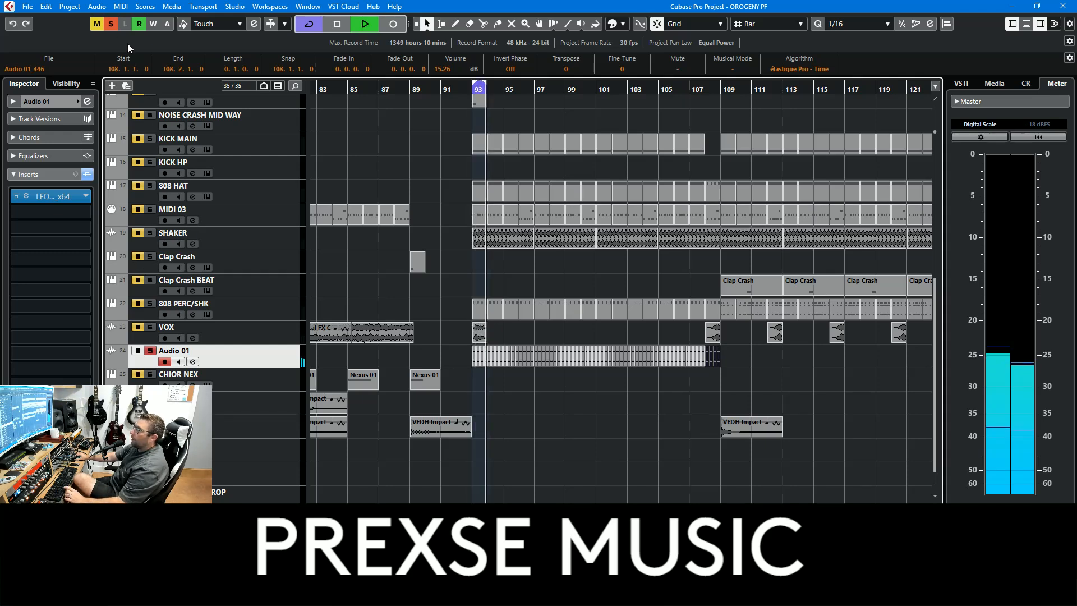
Step: Play the full mix from about bar 95 with solos and mutes cleared, muting and unmuting Audio 01 for comparison
click(111, 27)
click(98, 23)
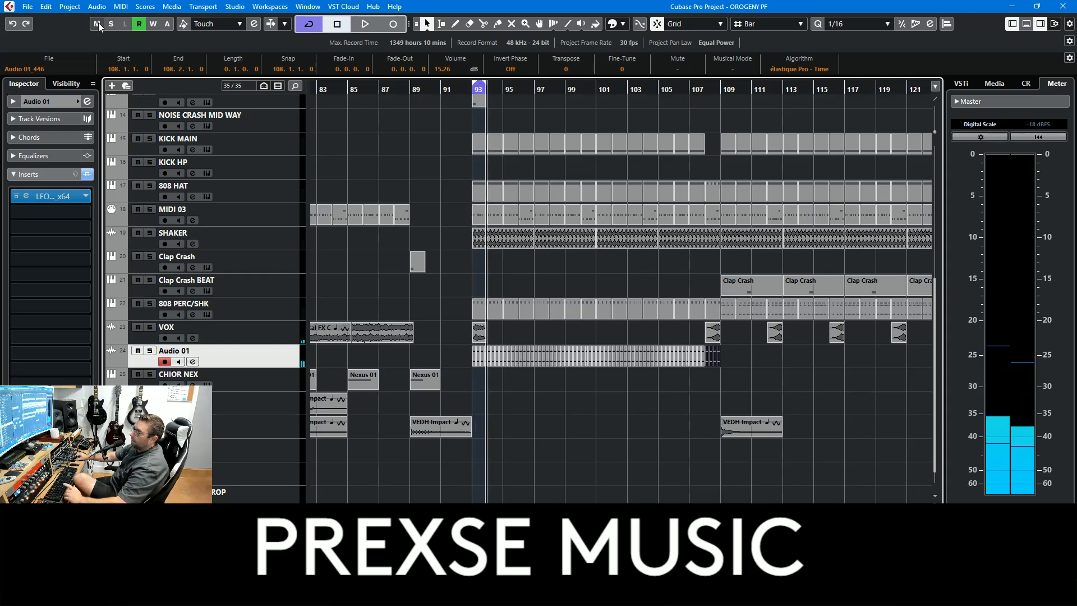
click(503, 87)
key(space)
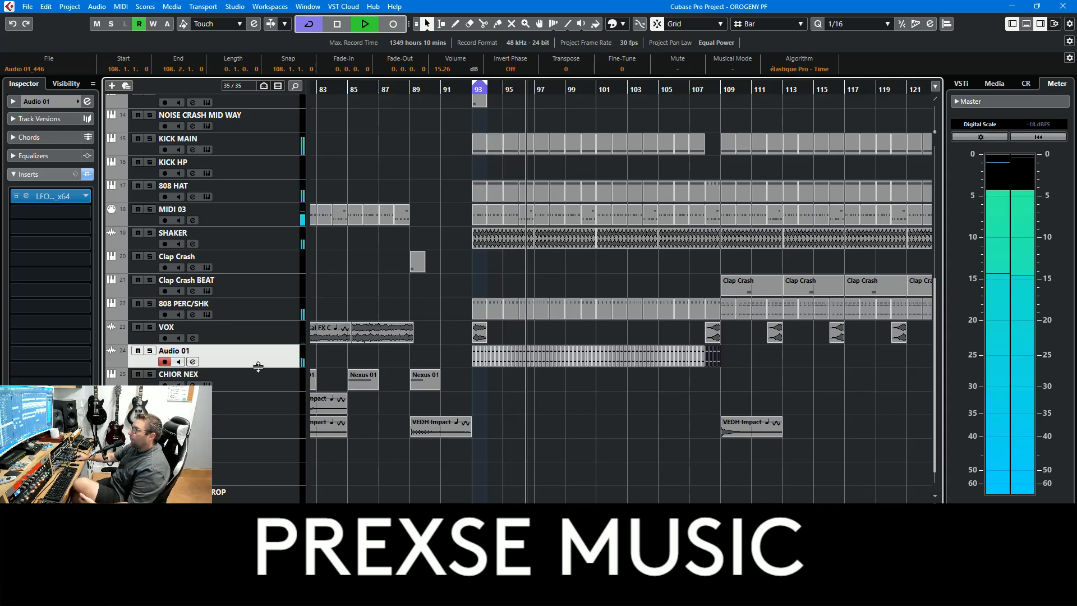
click(138, 351)
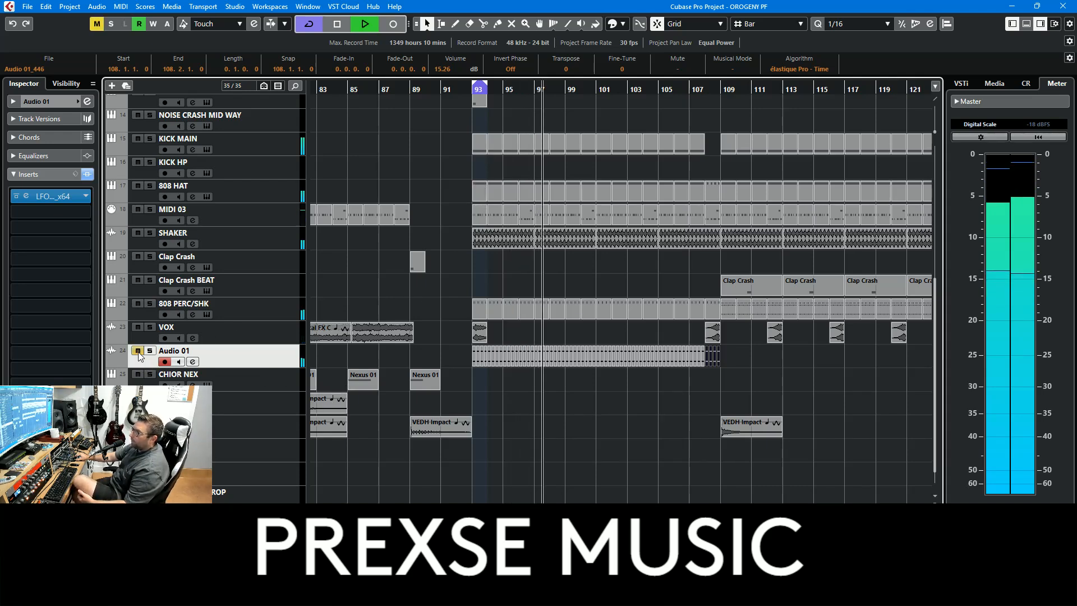
click(138, 351)
Step: Remove the Audio 01 track together with its events
right_click(266, 360)
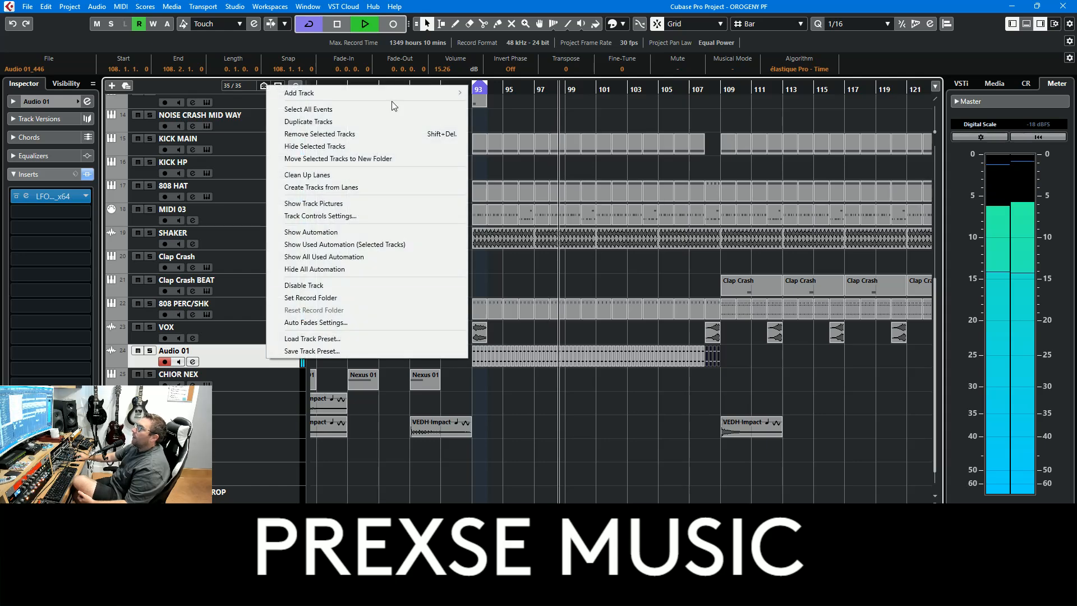
click(368, 130)
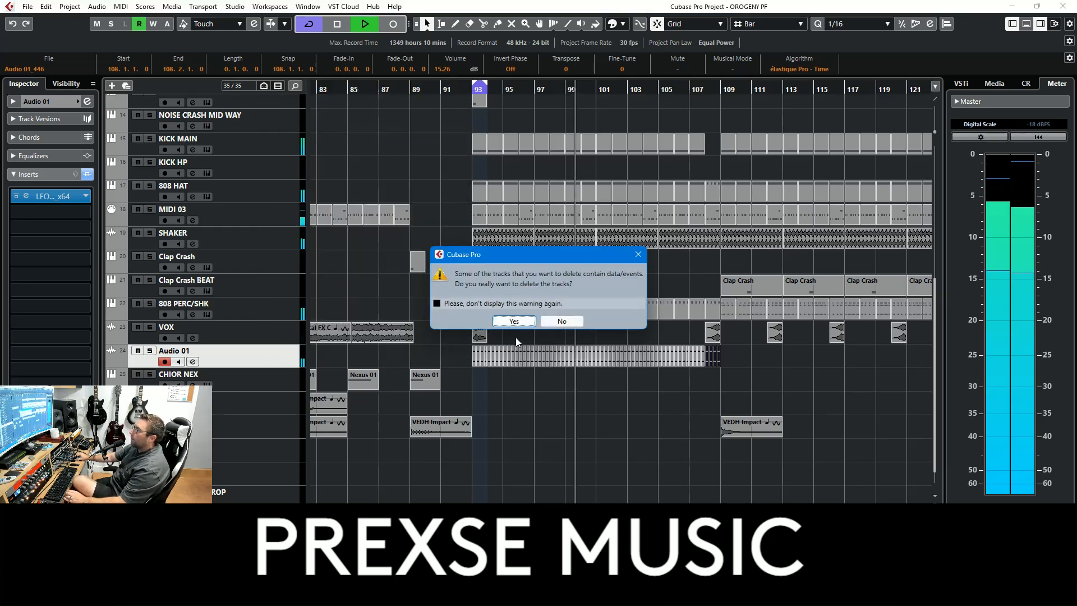
click(511, 320)
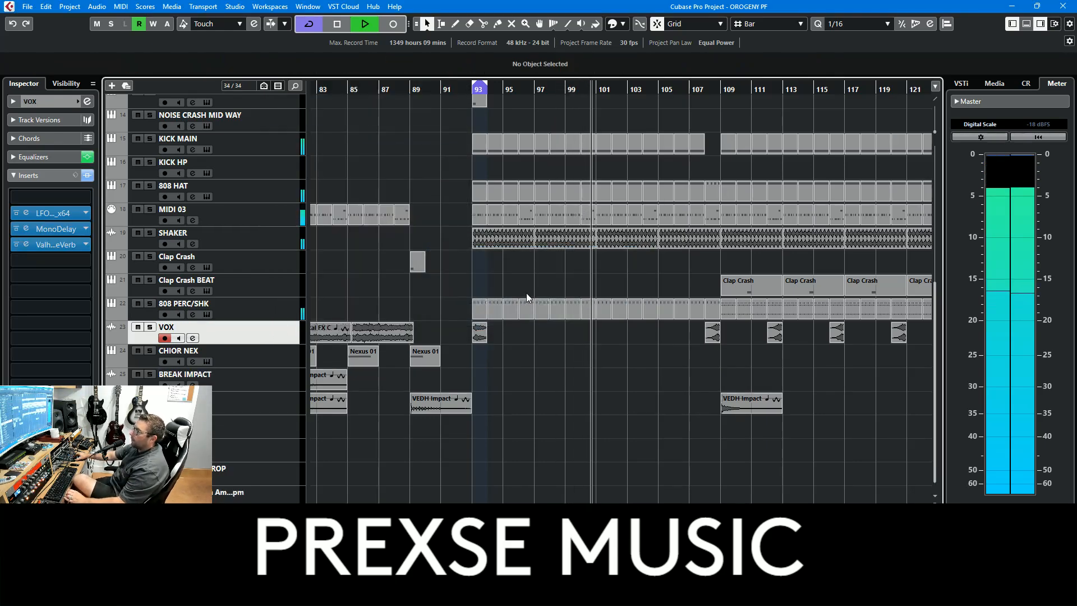
Step: Show the PAD GATED track's automation during playback from about bar 101, and select its LFOTool volume lane
scroll(645, 272, up, 10)
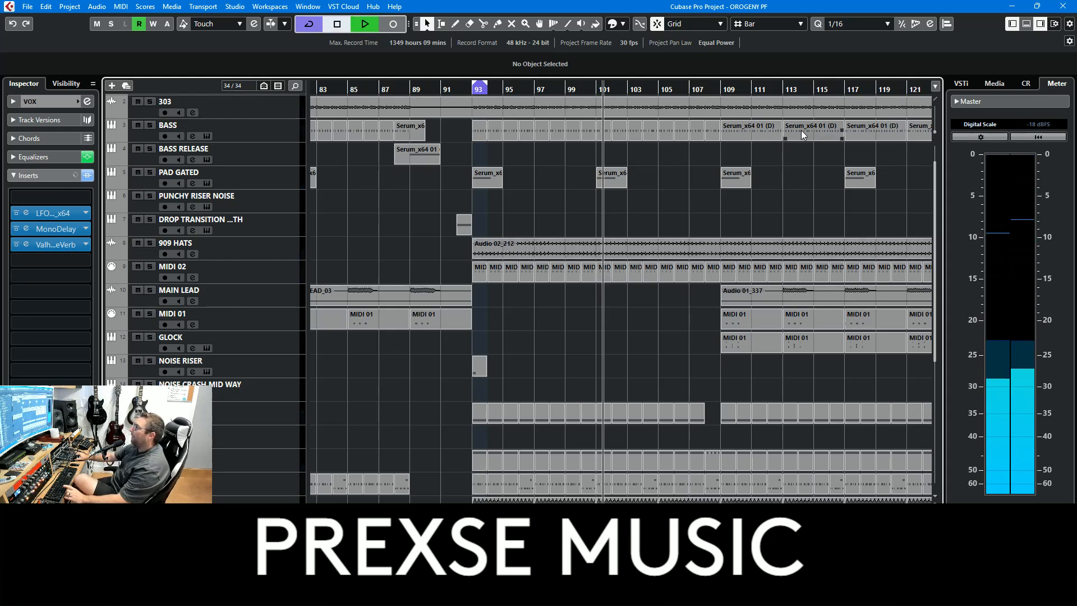
scroll(682, 196, up, 1)
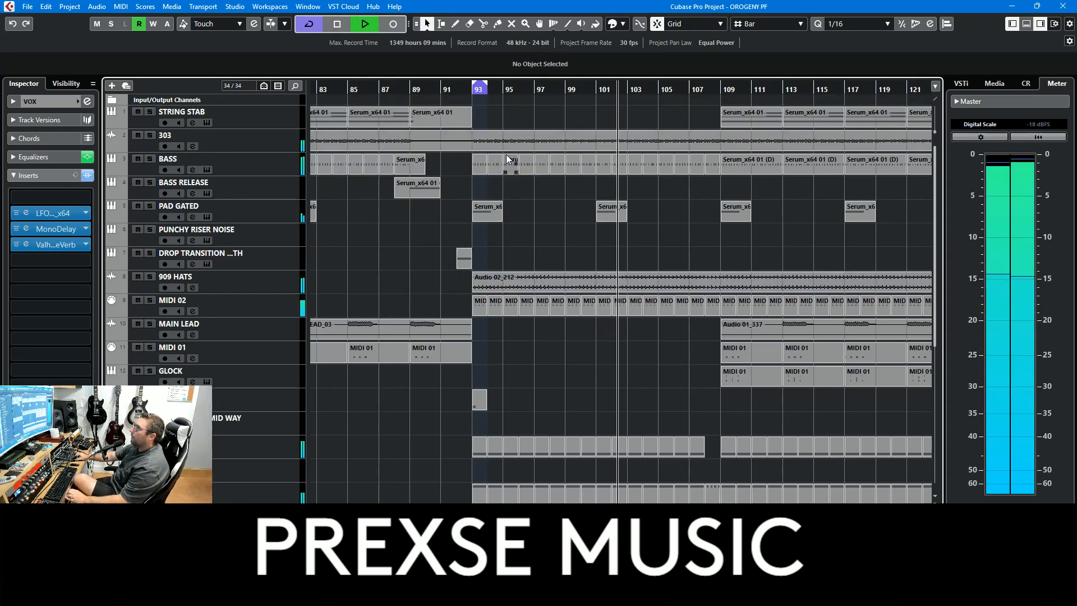
click(288, 210)
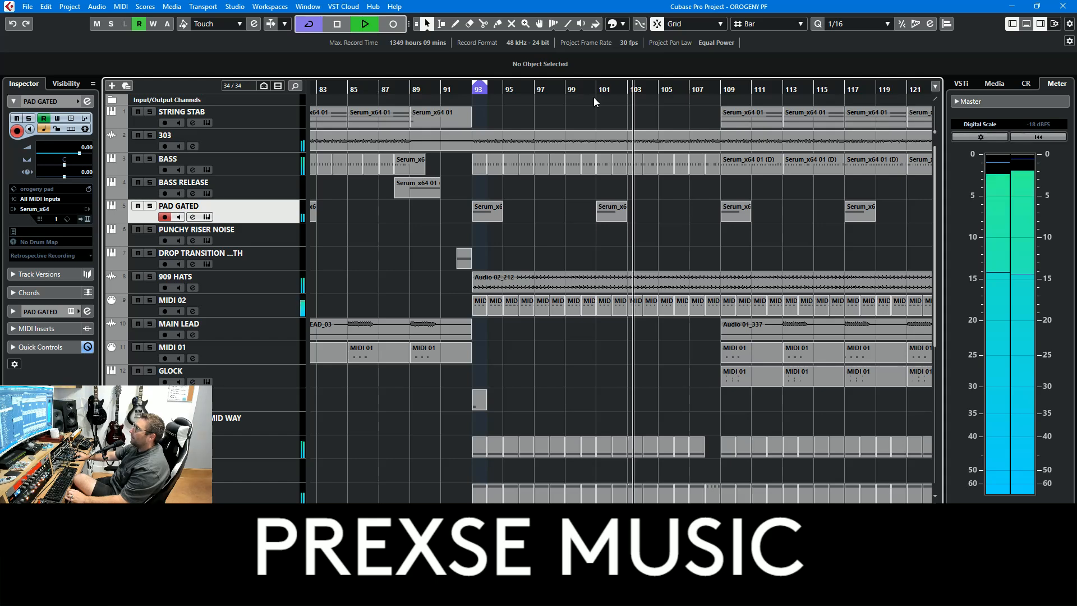
drag(592, 88, 592, 90)
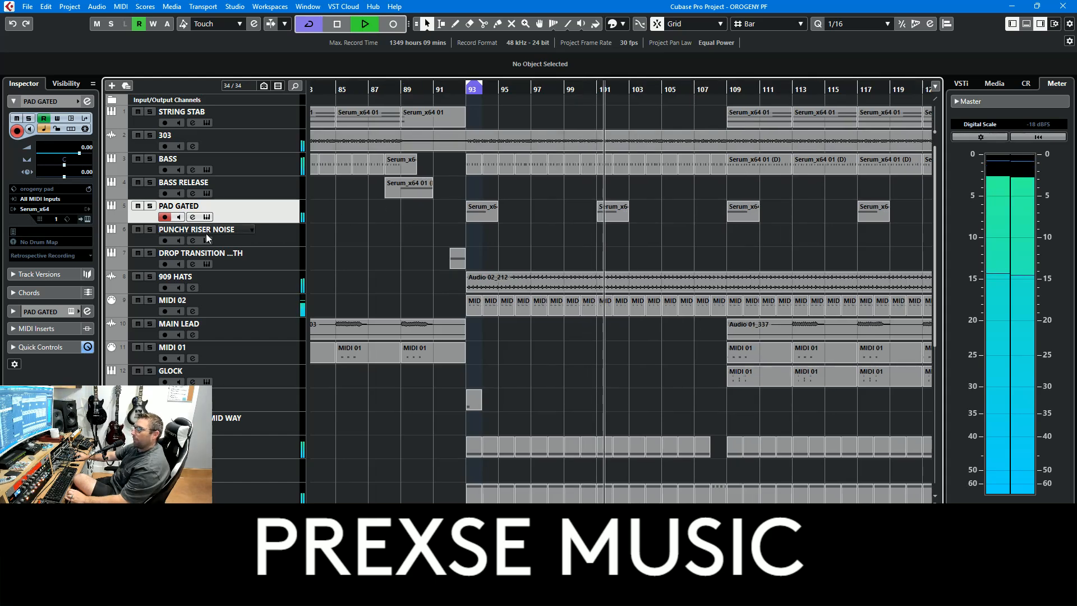
click(22, 312)
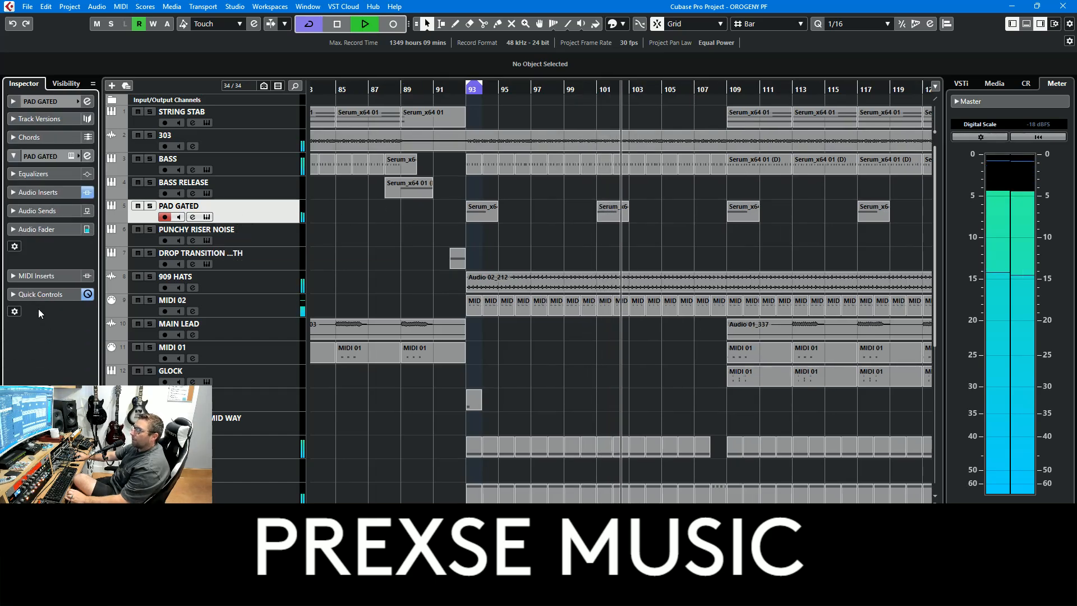
click(112, 217)
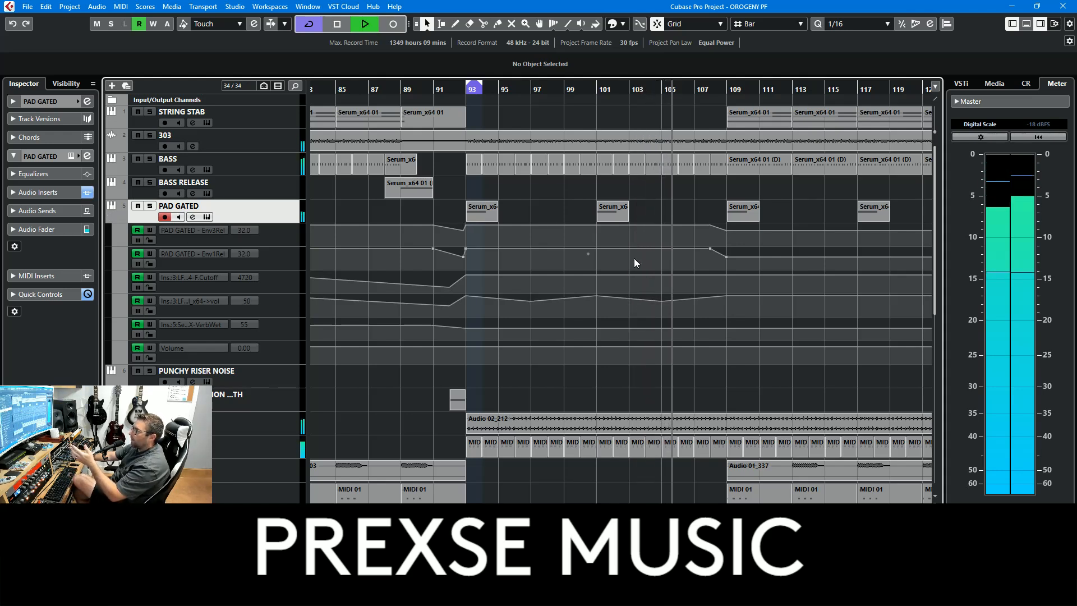
click(287, 315)
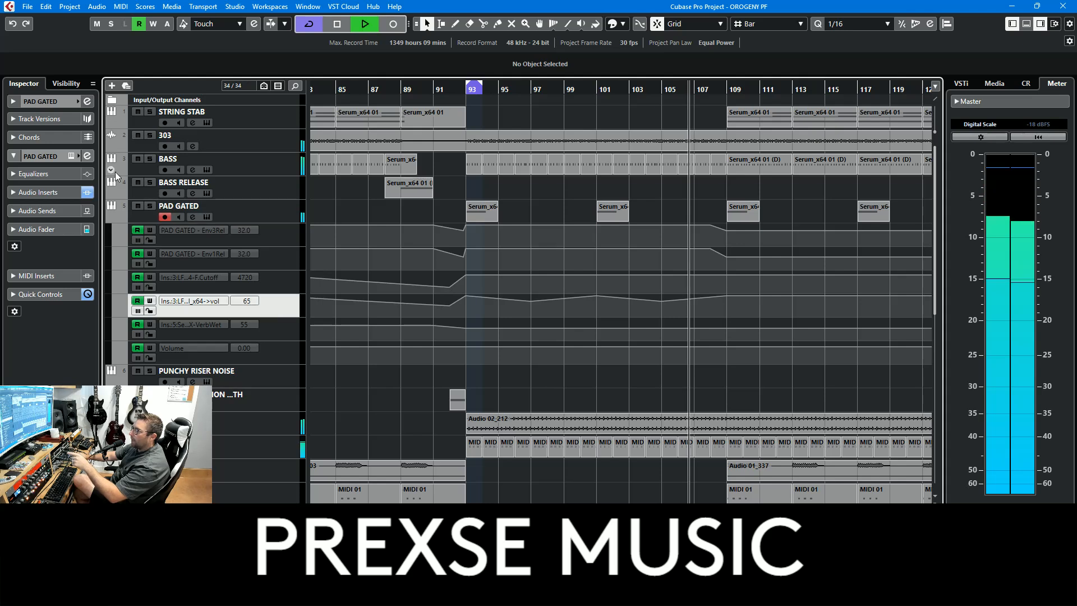
Step: Open the LFOTool insert of the PAD GATED track and move its window clear of the automation lanes
click(61, 102)
click(45, 311)
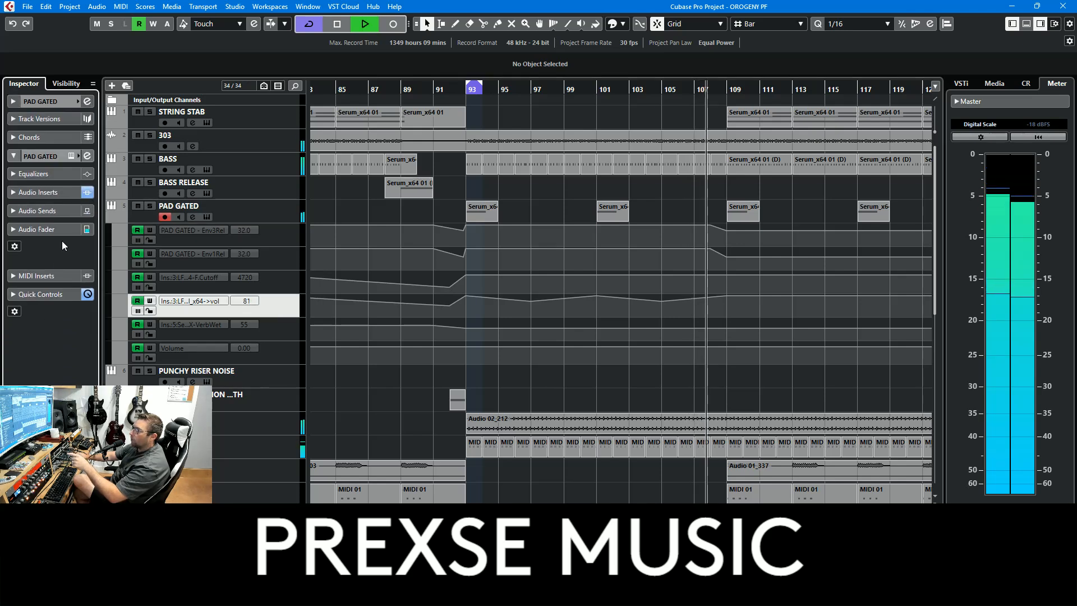
click(61, 194)
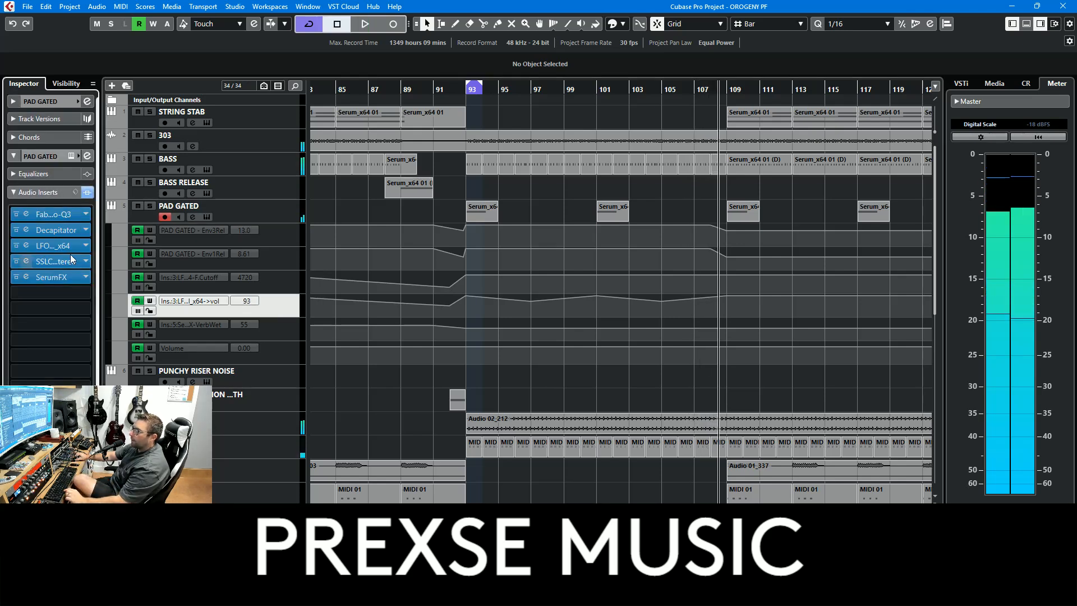
click(27, 245)
drag(654, 177, 850, 183)
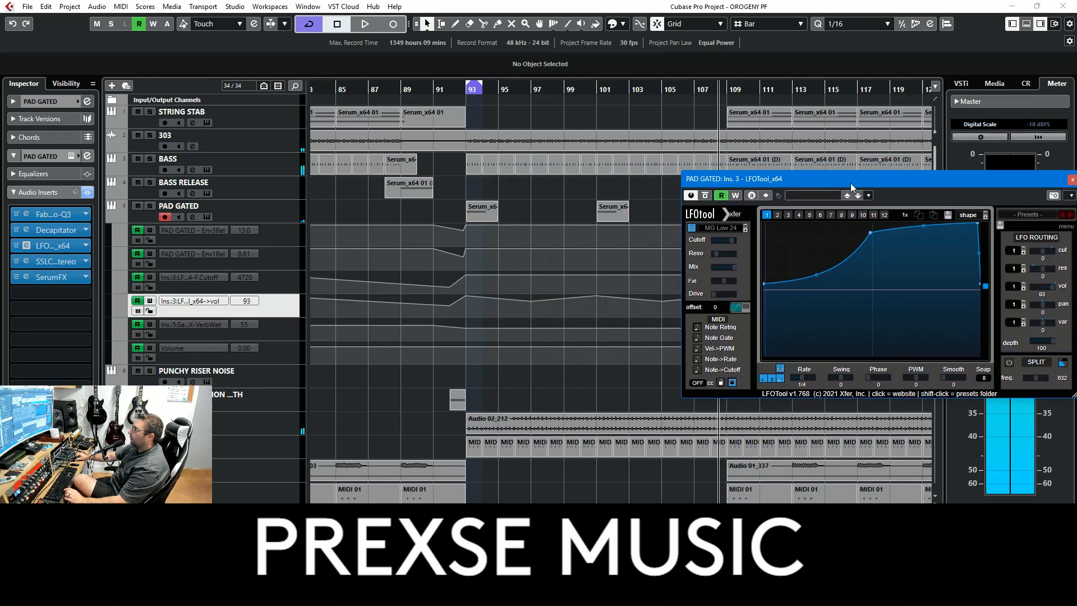
Step: Play PAD GATED soloed from bar 93 to examine its LFOTool volume modulation, closing the effect and clearing the solo at the end
key(space)
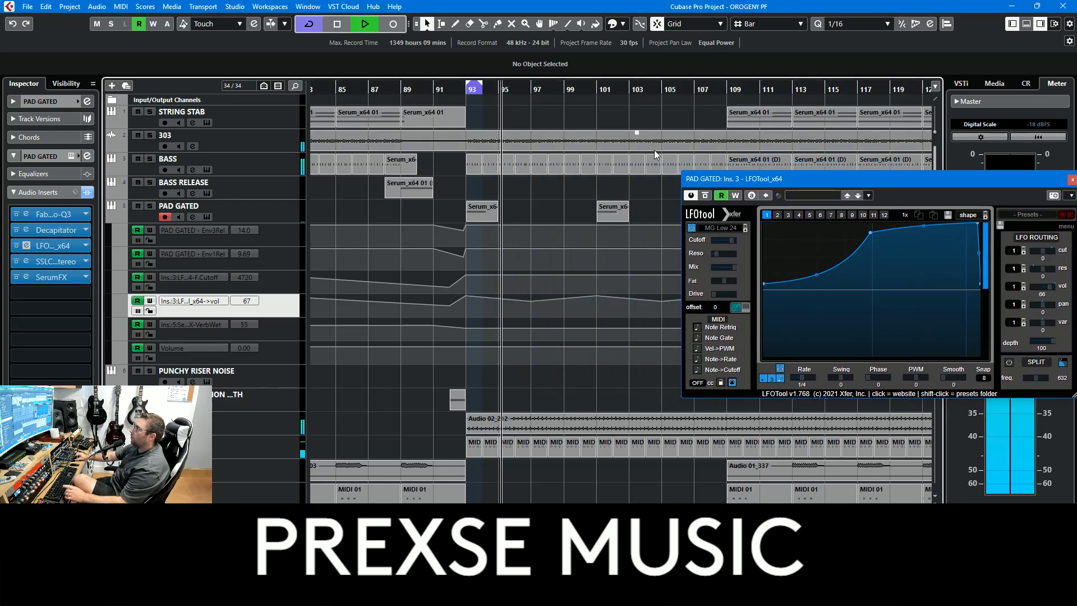
click(149, 206)
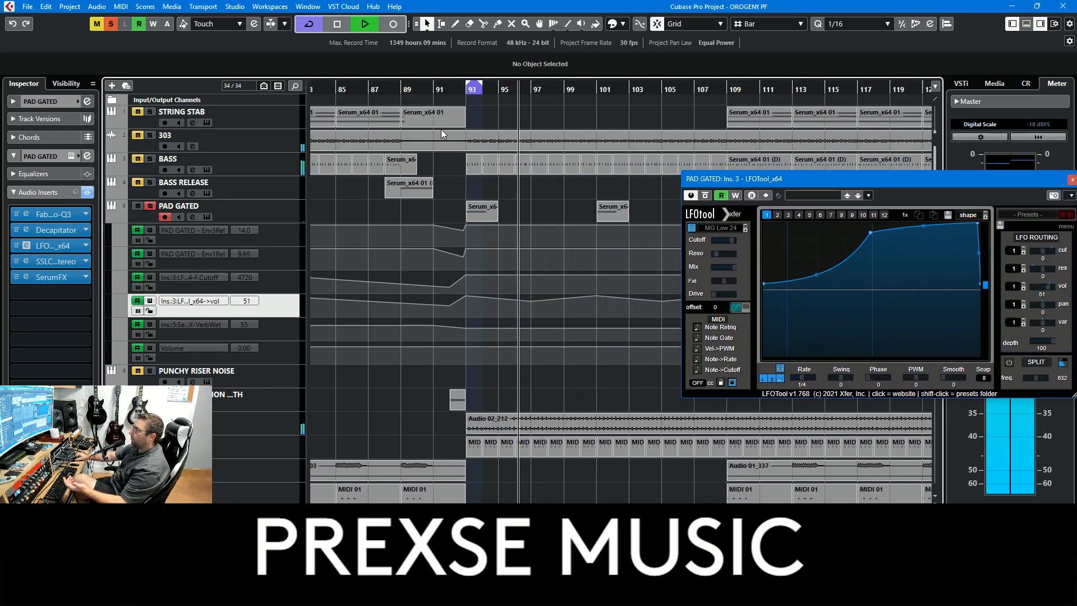
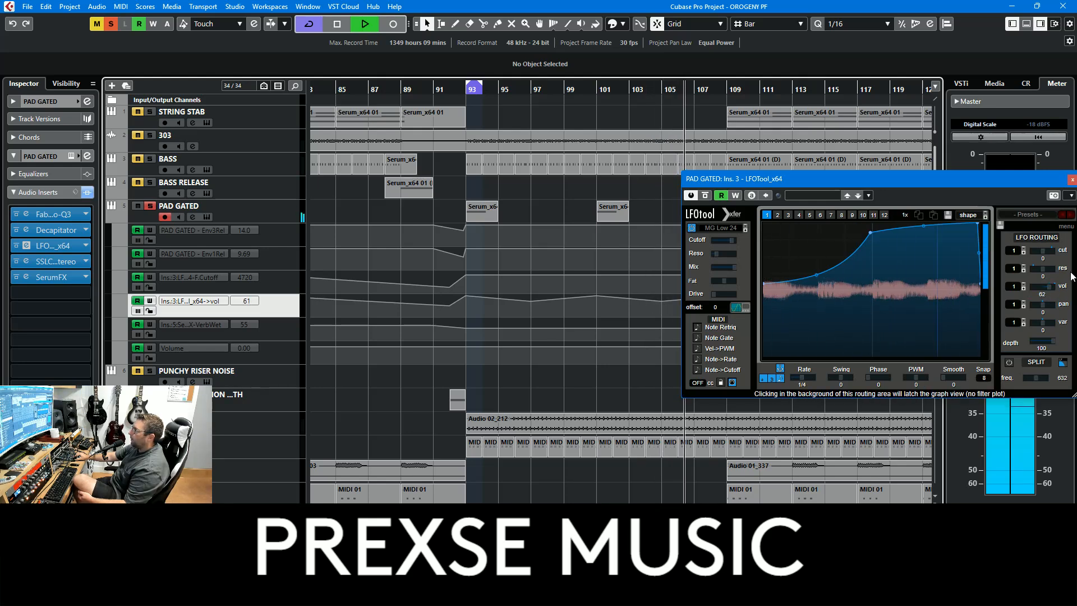
click(1072, 181)
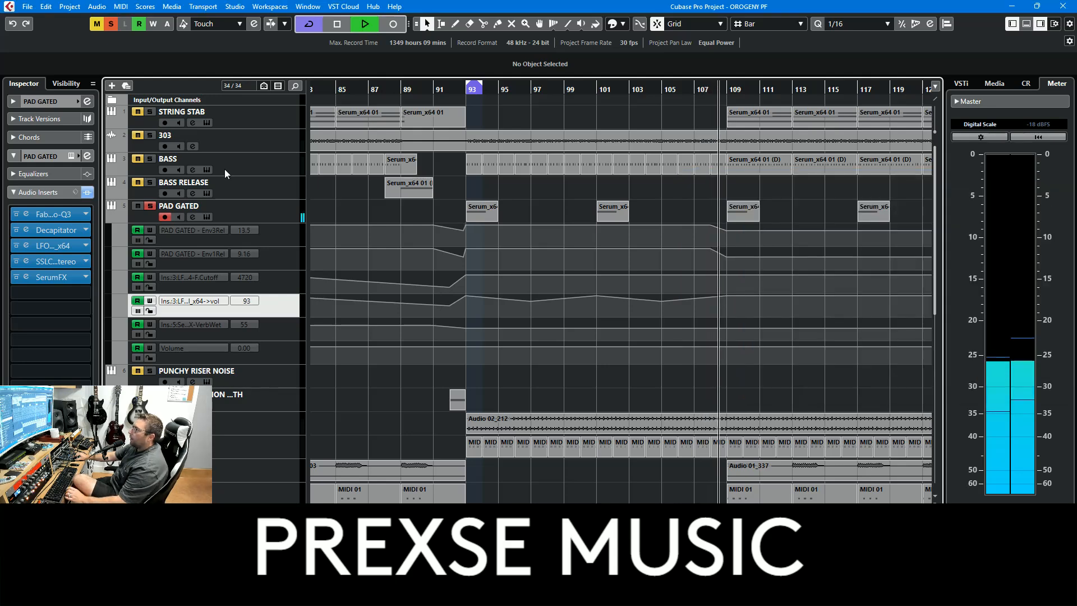
click(118, 25)
Step: Solo the Clap Crash BEAT track to hear it alone, and return to the full mix
scroll(564, 322, down, 10)
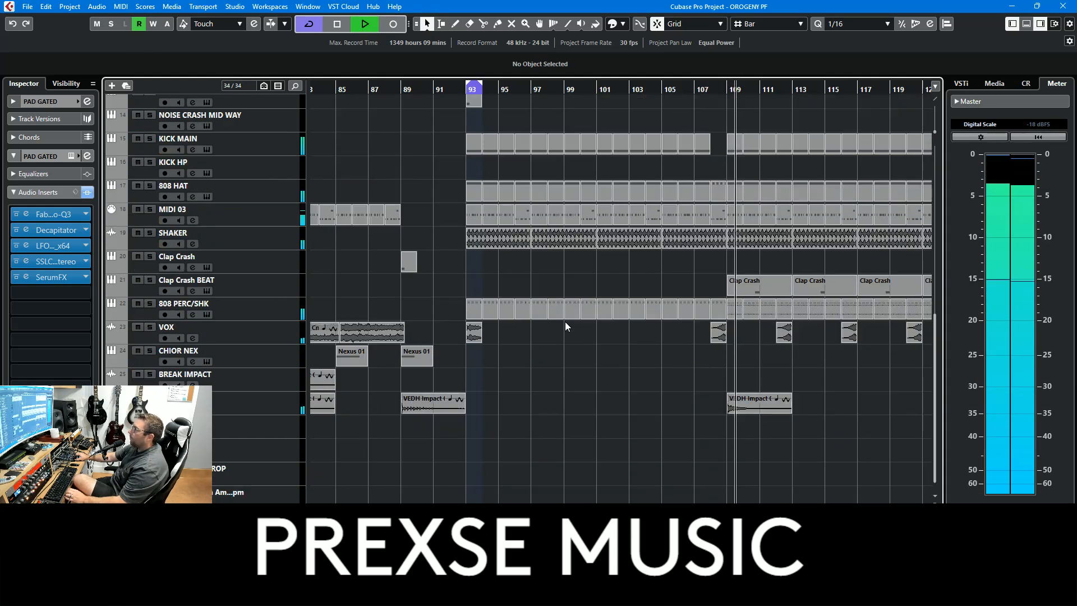
click(150, 279)
click(150, 280)
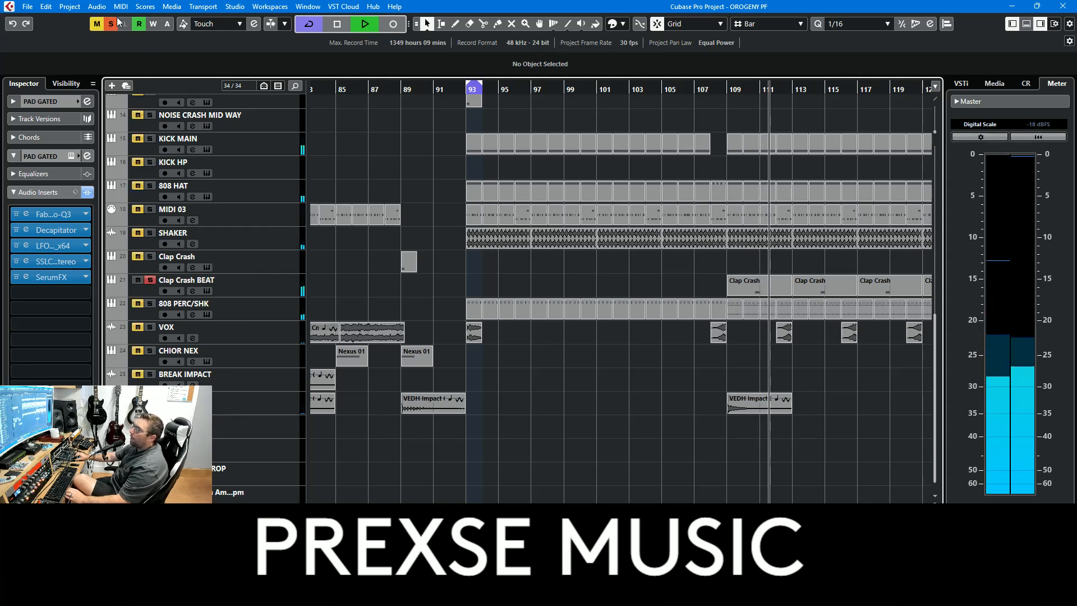
Step: Look over the tracks of the section from bar 109 to bar 141 while it plays
scroll(847, 318, up, 10)
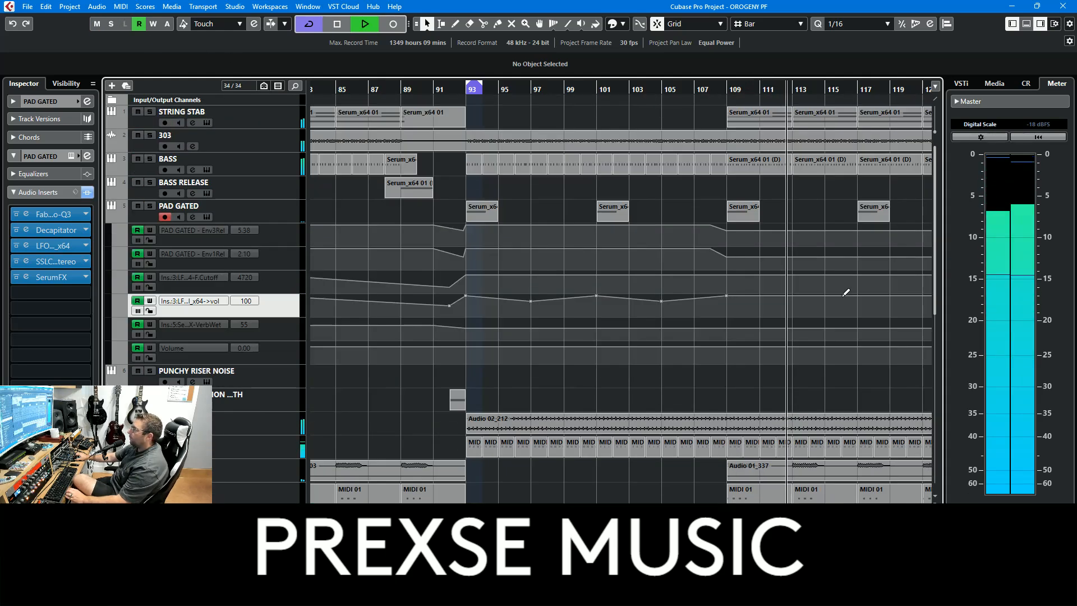
scroll(730, 364, down, 2)
scroll(614, 351, up, 2)
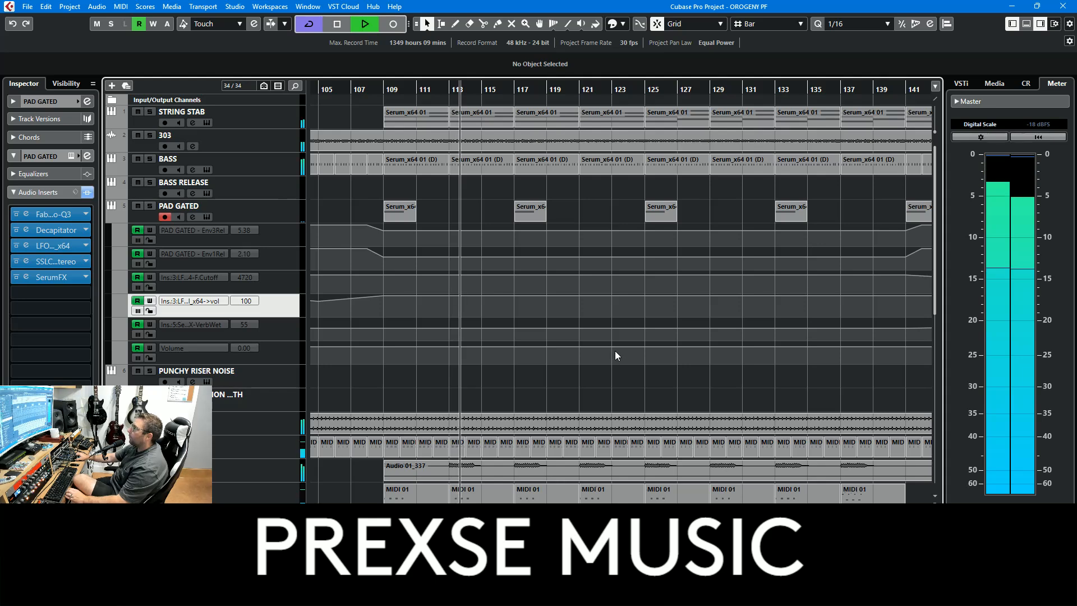
scroll(615, 351, down, 10)
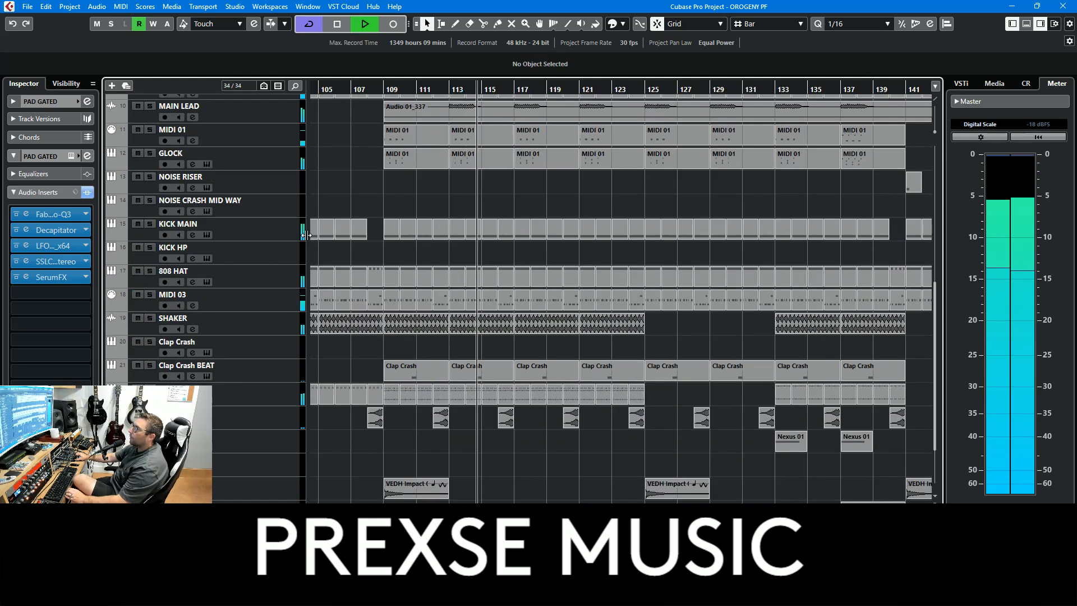
Step: Show the automation lanes of the GLOCK, MIDI 01, MAIN LEAD, MIDI 02, 909 HATS and DROP TRANSITION tracks
click(112, 166)
scroll(120, 186, up, 4)
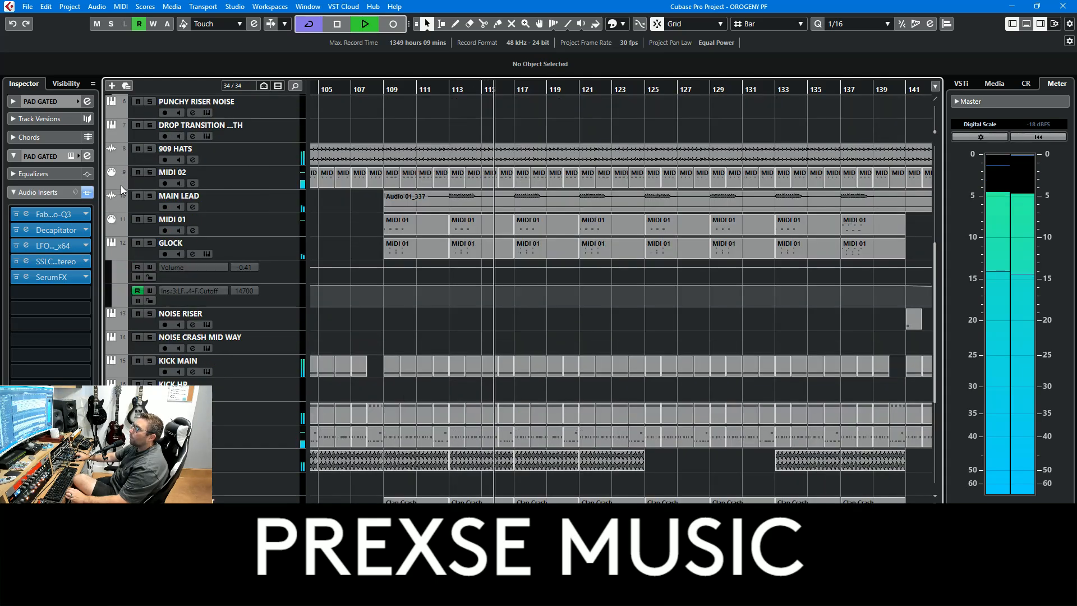
click(113, 227)
click(114, 211)
click(113, 180)
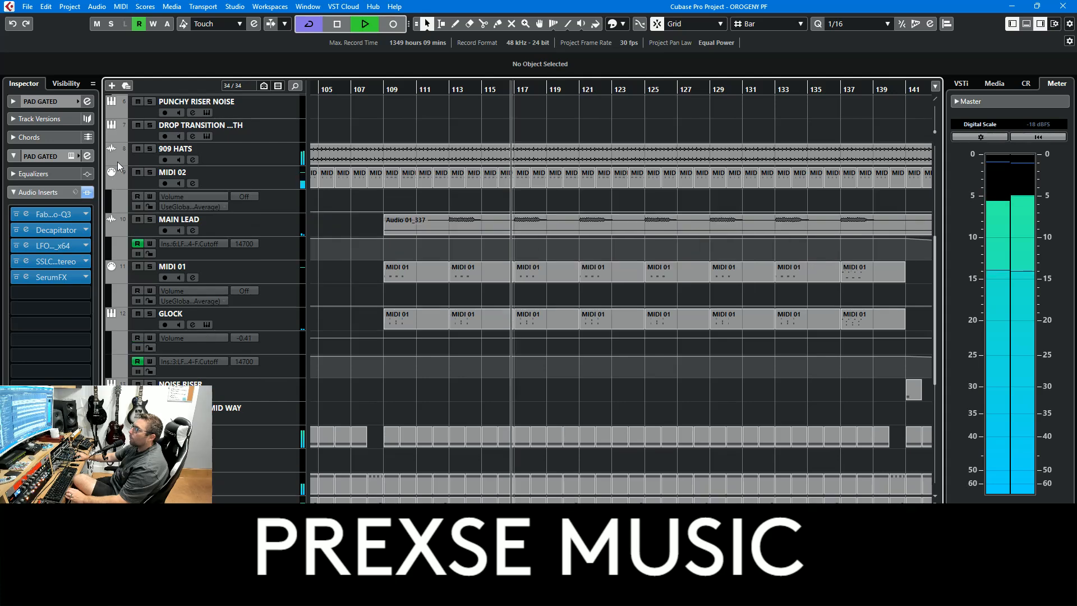
click(114, 159)
Step: Show the automation lanes of the BASS RELEASE, BASS, 303 and STRING STAB tracks
scroll(115, 155, up, 8)
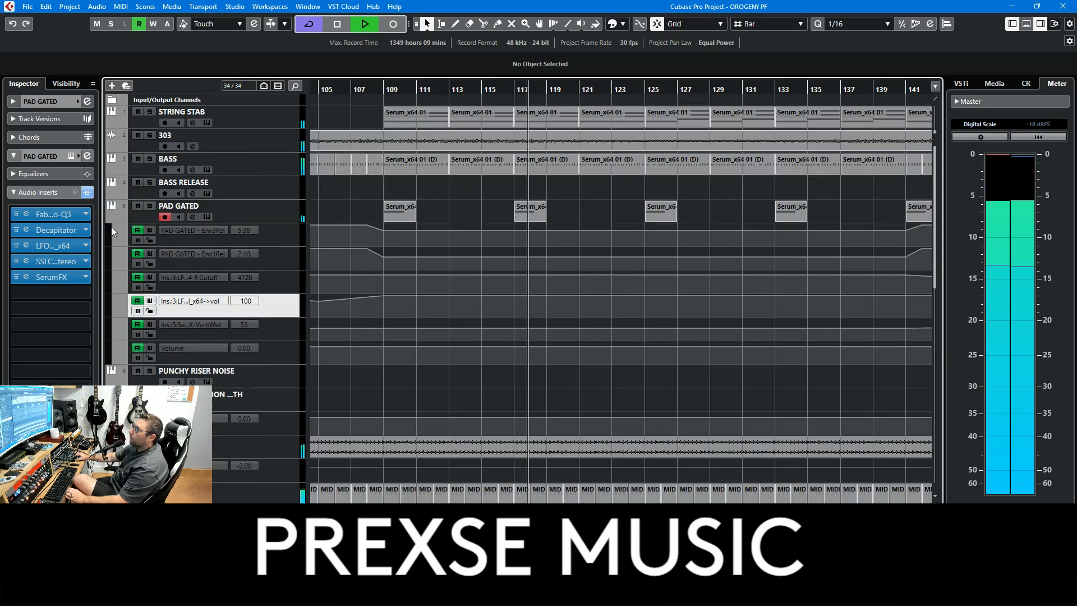
click(113, 185)
click(113, 195)
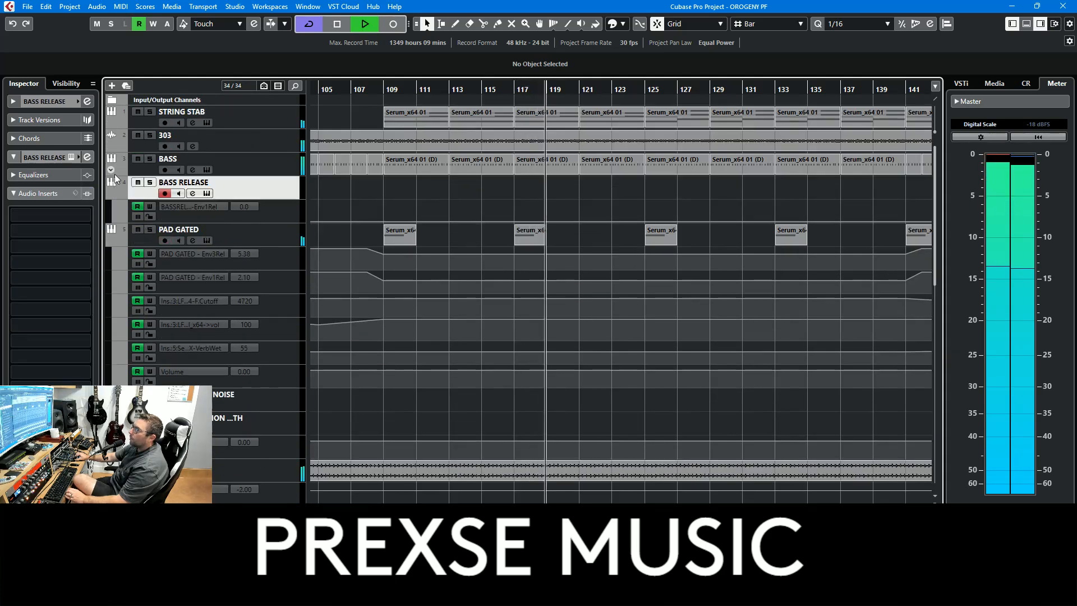
click(112, 168)
click(111, 146)
click(111, 123)
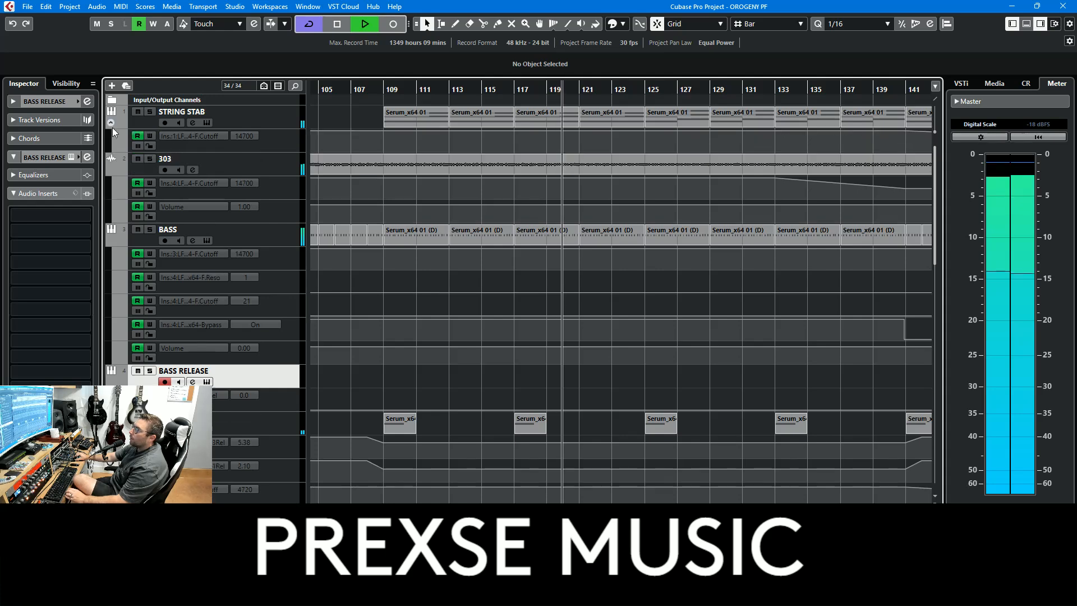
Step: Check the volume automation lane of SHAKER, hide it again, and show the lane of 808 PERC/SHK
scroll(359, 220, down, 10)
click(113, 346)
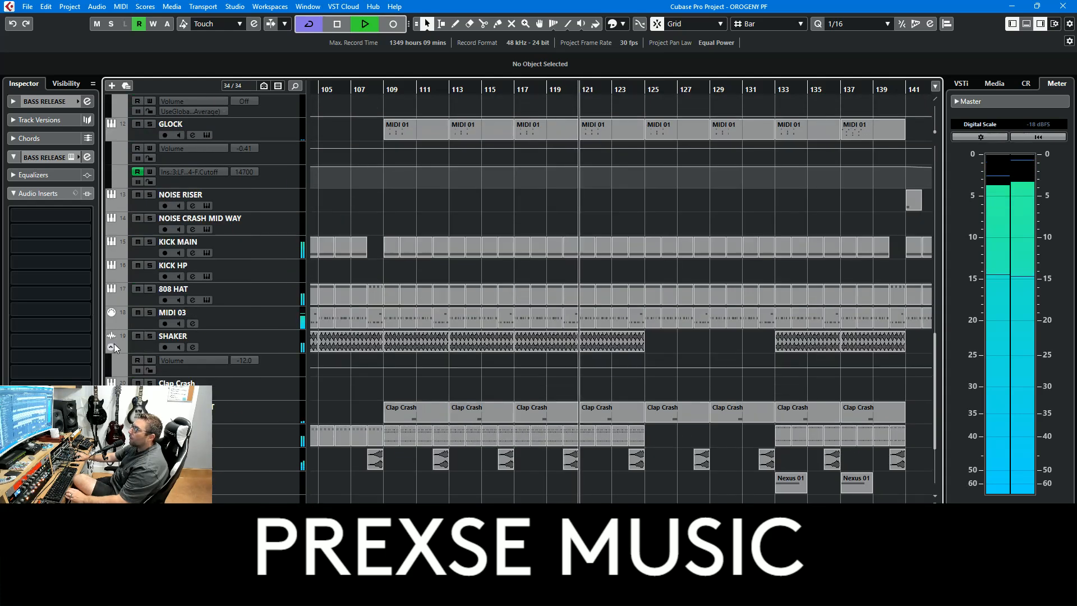
click(113, 347)
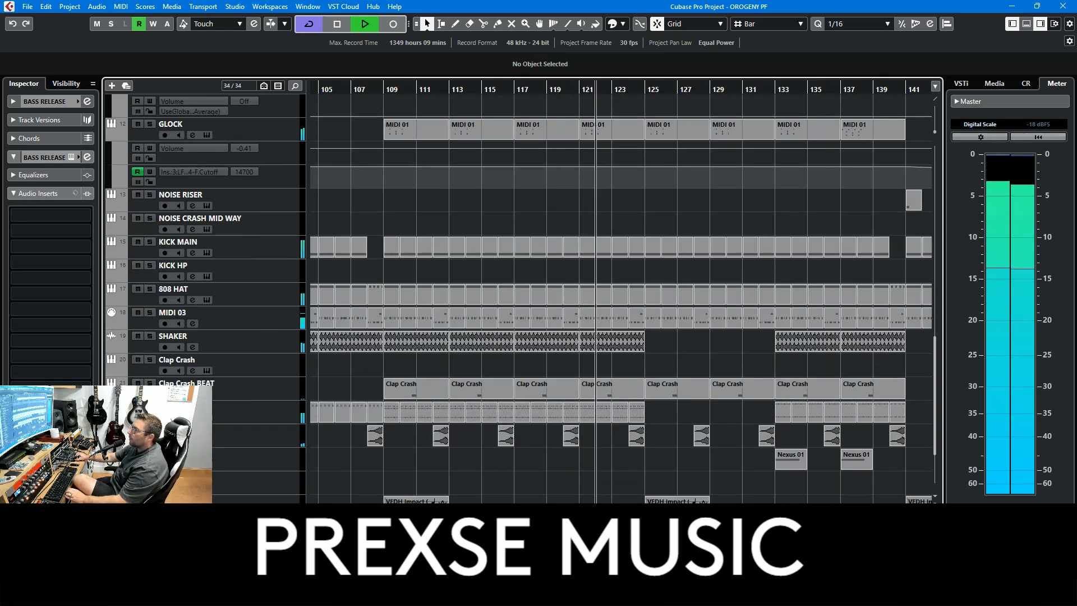
click(112, 419)
scroll(739, 387, down, 5)
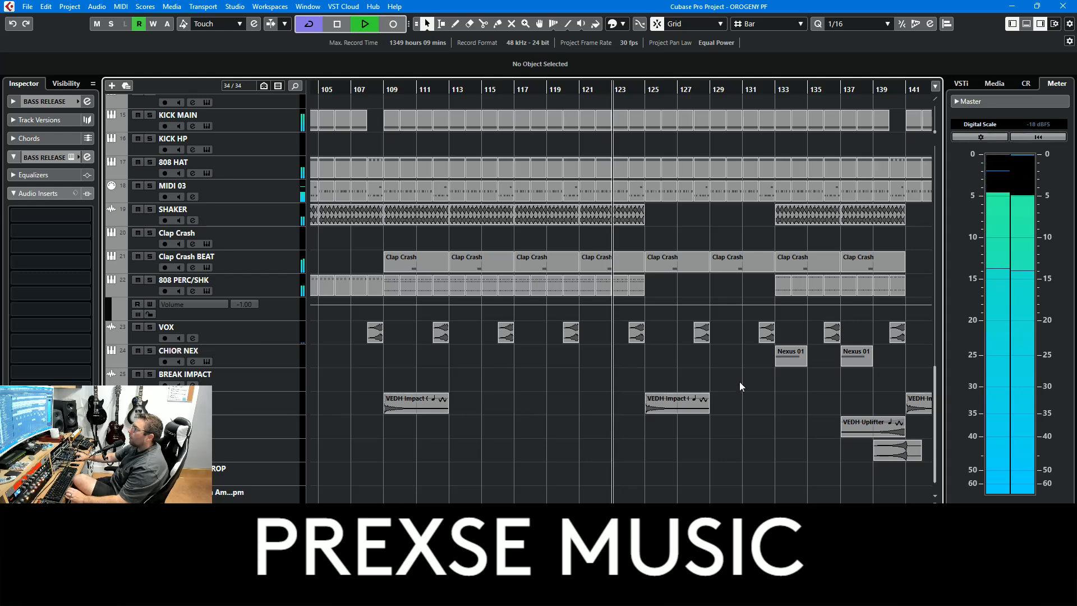
Step: Look over the automation lanes around bar 141 and stop playback
scroll(739, 386, right, 5)
scroll(716, 410, up, 10)
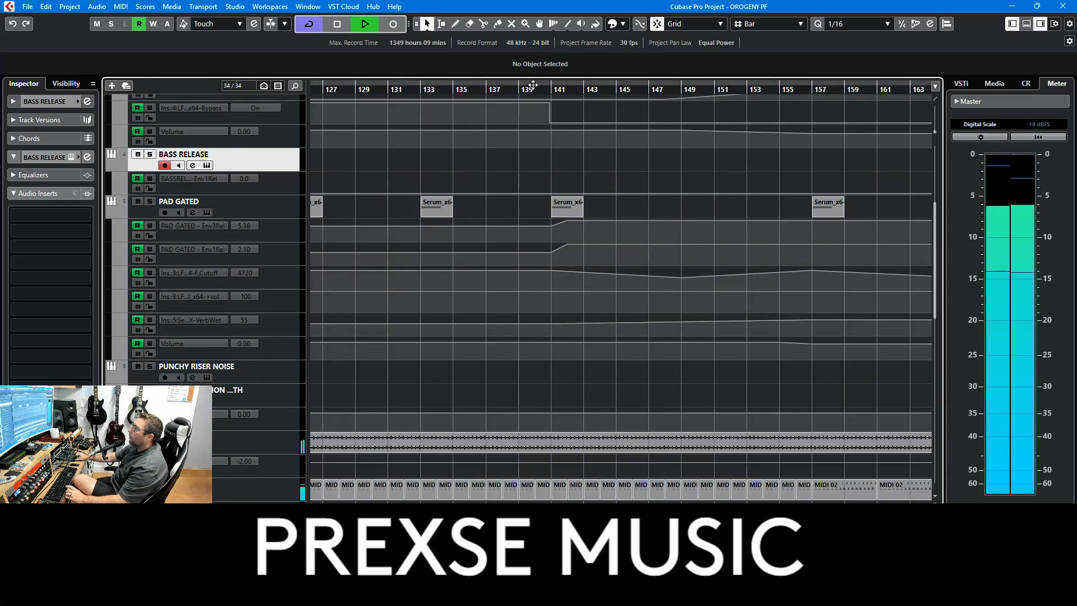
key(space)
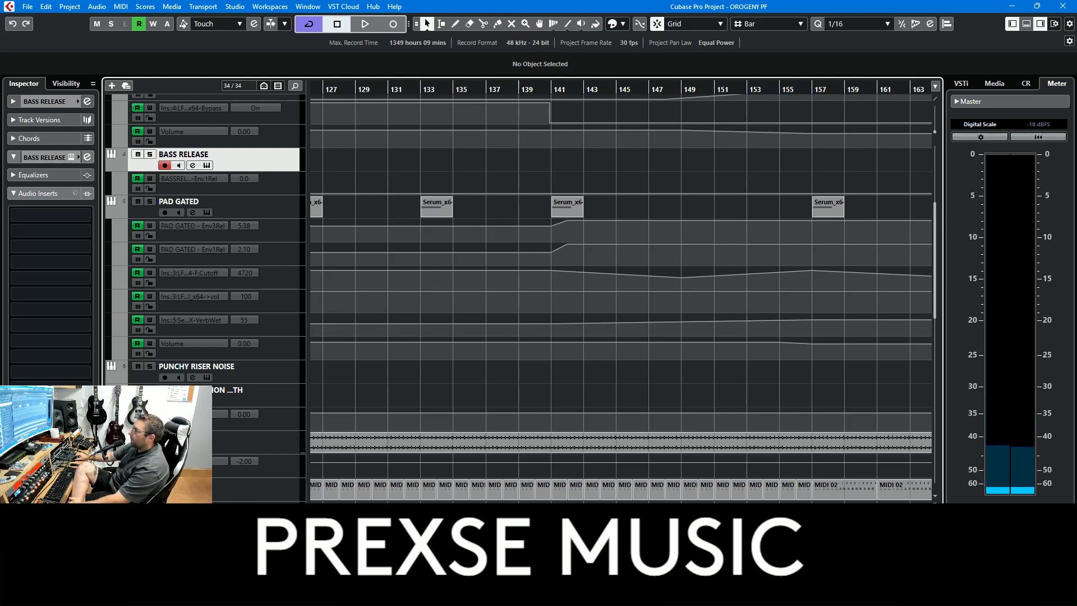
Step: Return to the start of the project and hide the automation lanes of BASS RELEASE, PAD GATED and DROP TRANSITION
key(Home)
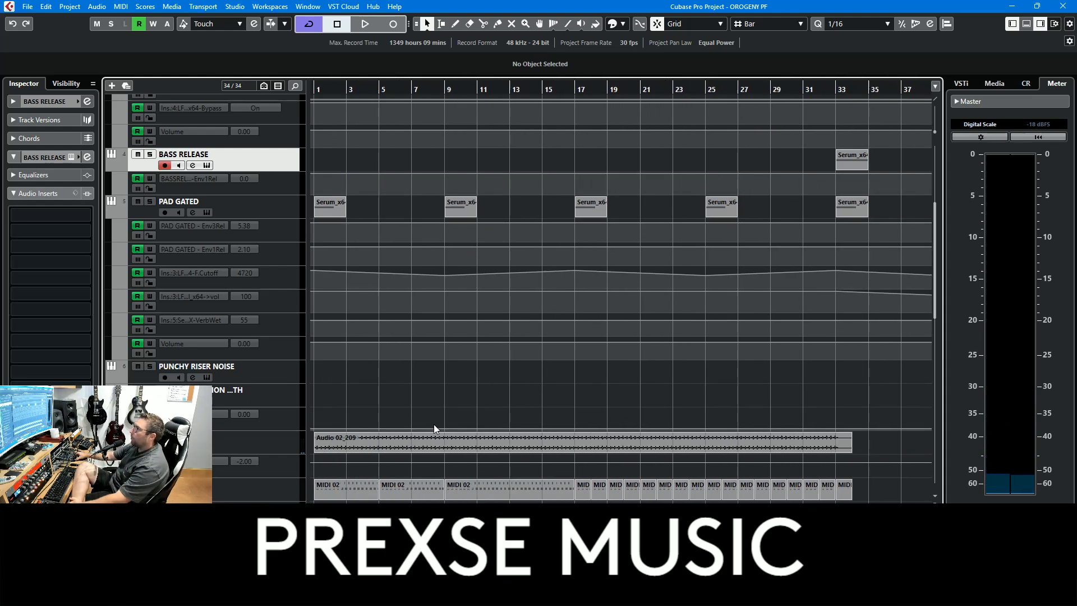
click(110, 166)
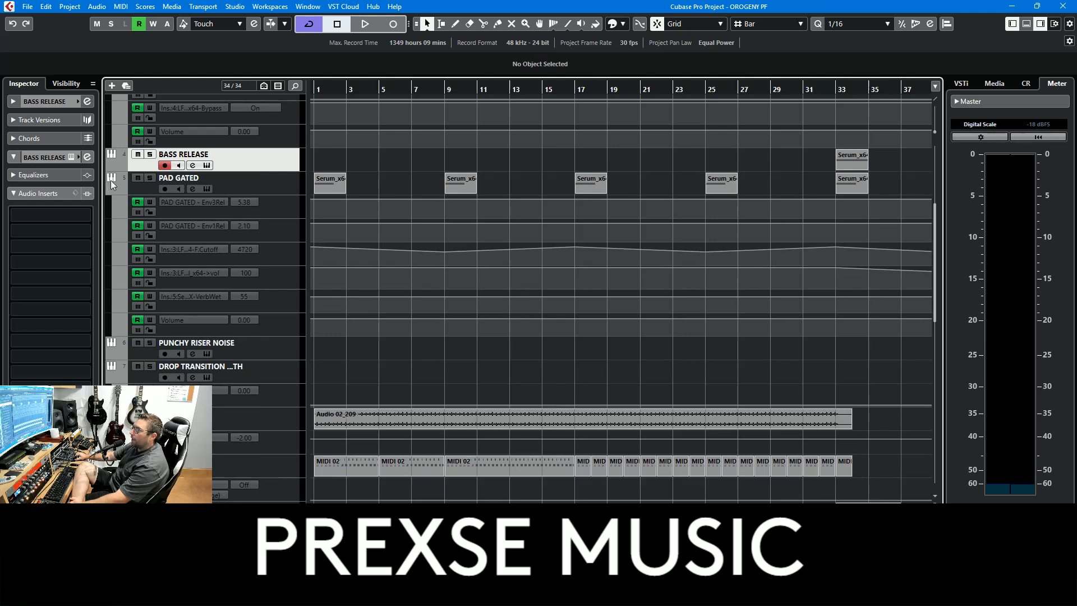
click(110, 203)
click(109, 193)
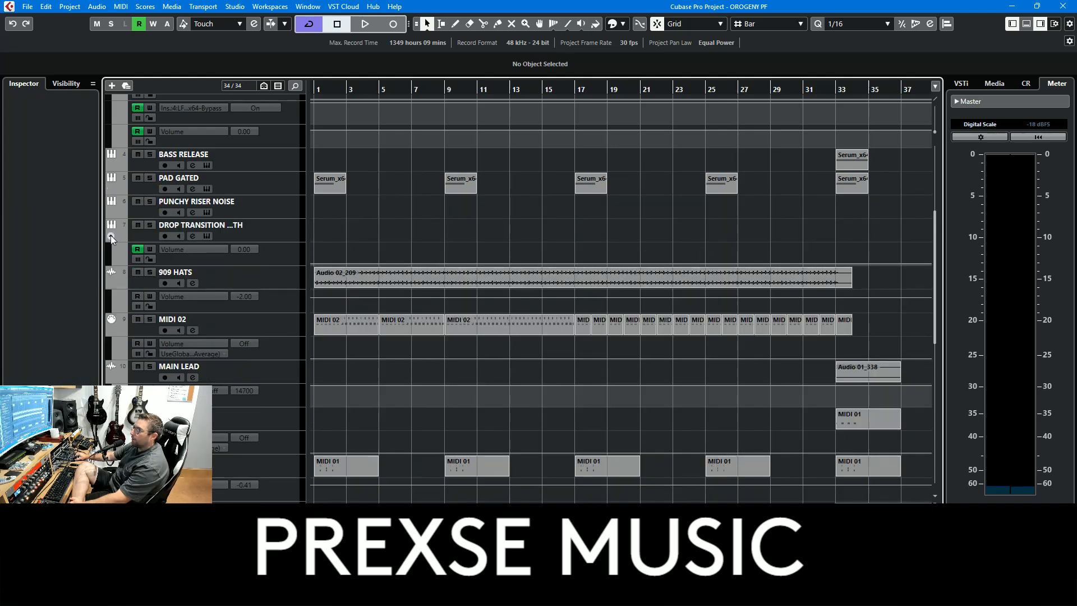
click(110, 234)
Step: Hide the automation lanes of the 909 HATS, MIDI 02, MAIN LEAD, MIDI 01 and GLOCK tracks
click(112, 267)
click(110, 288)
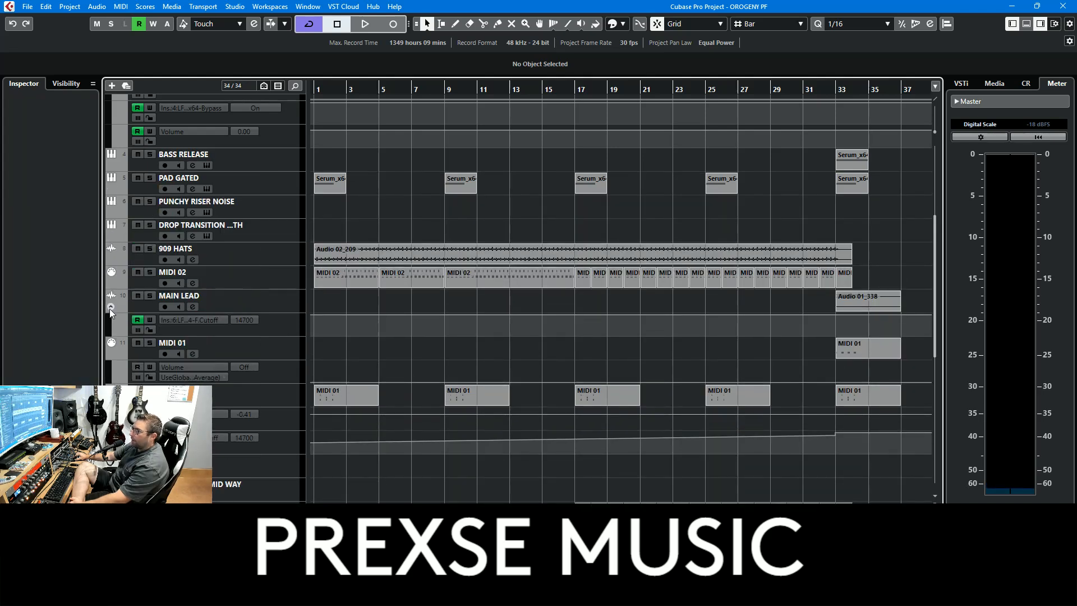
click(109, 309)
click(109, 326)
click(113, 355)
Step: Hide the automation lanes of the BASS, 303, STRING STAB and 808 PERC/SHK tracks
scroll(118, 367, up, 5)
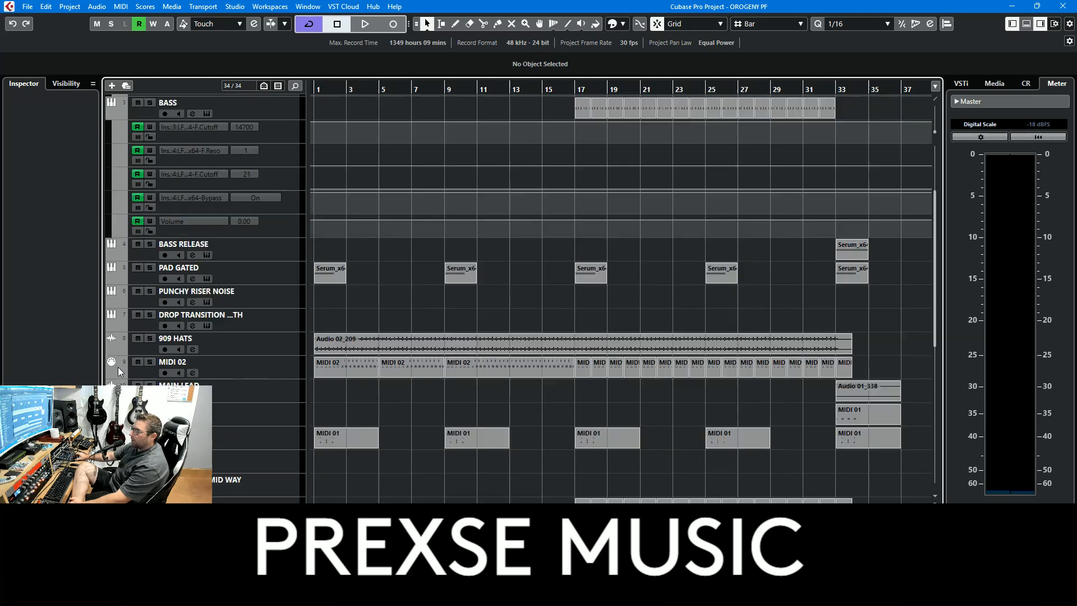
click(110, 241)
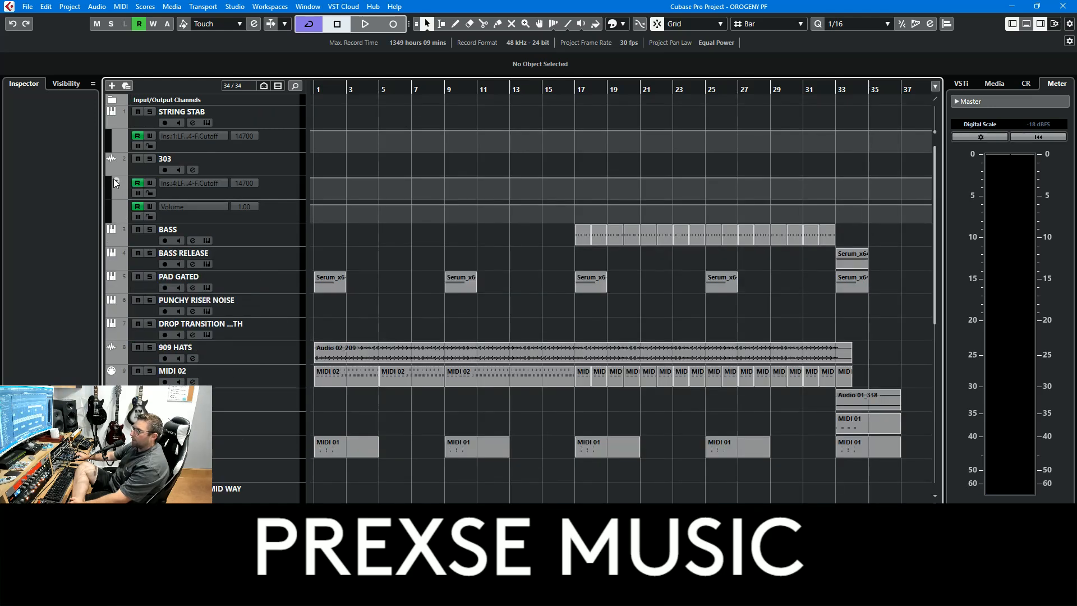
click(113, 178)
click(111, 124)
scroll(250, 359, down, 6)
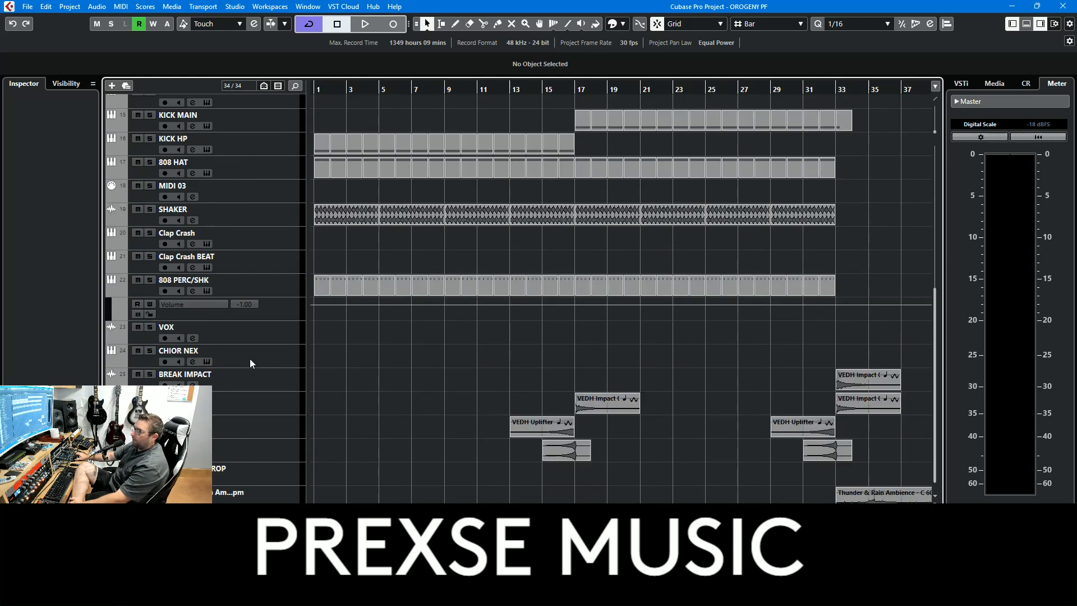
click(114, 291)
Step: Examine the arrangement of all tracks from bar 1 through the final section ending around bar 173
scroll(250, 385, up, 10)
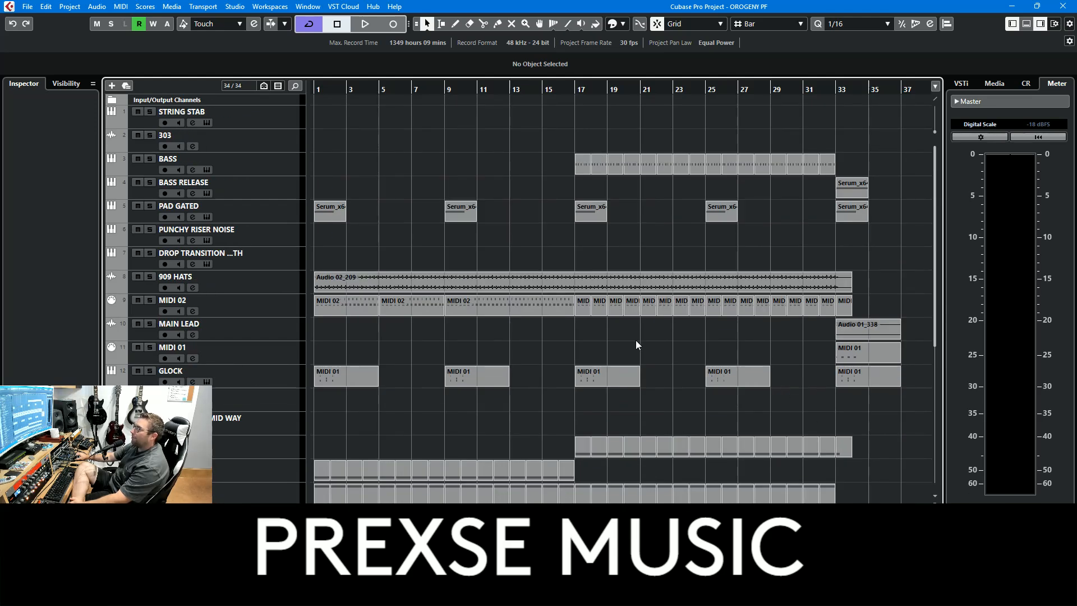
scroll(639, 350, right, 6)
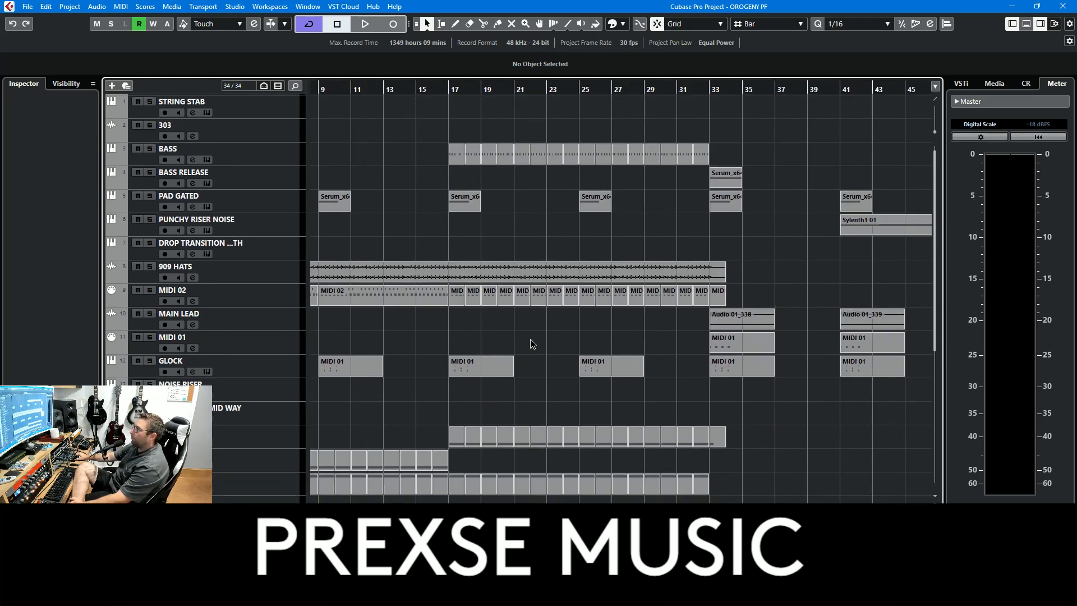
scroll(766, 430, right, 5)
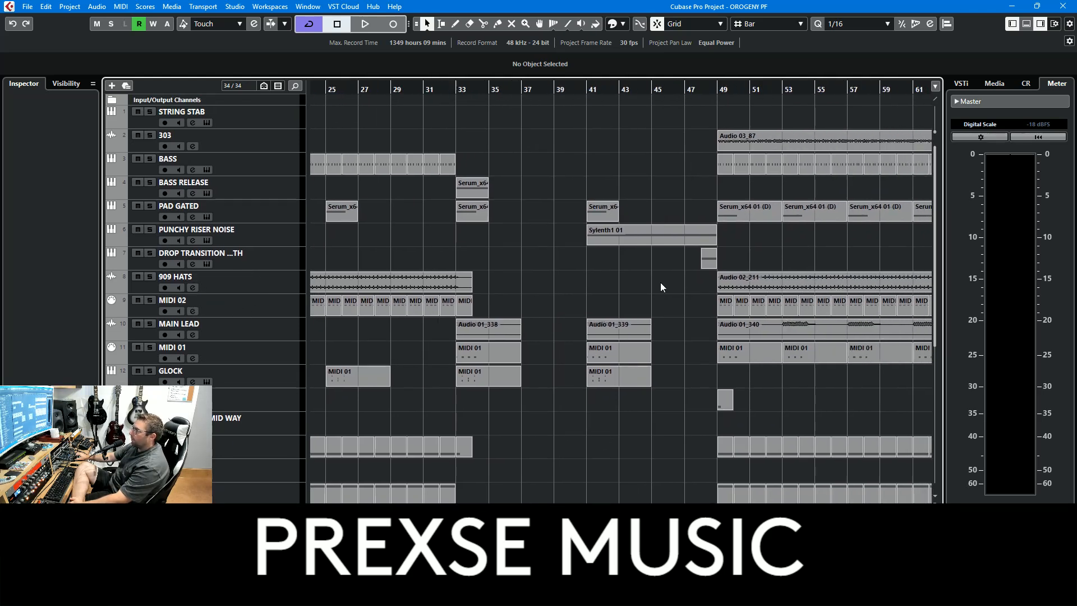
scroll(661, 281, right, 6)
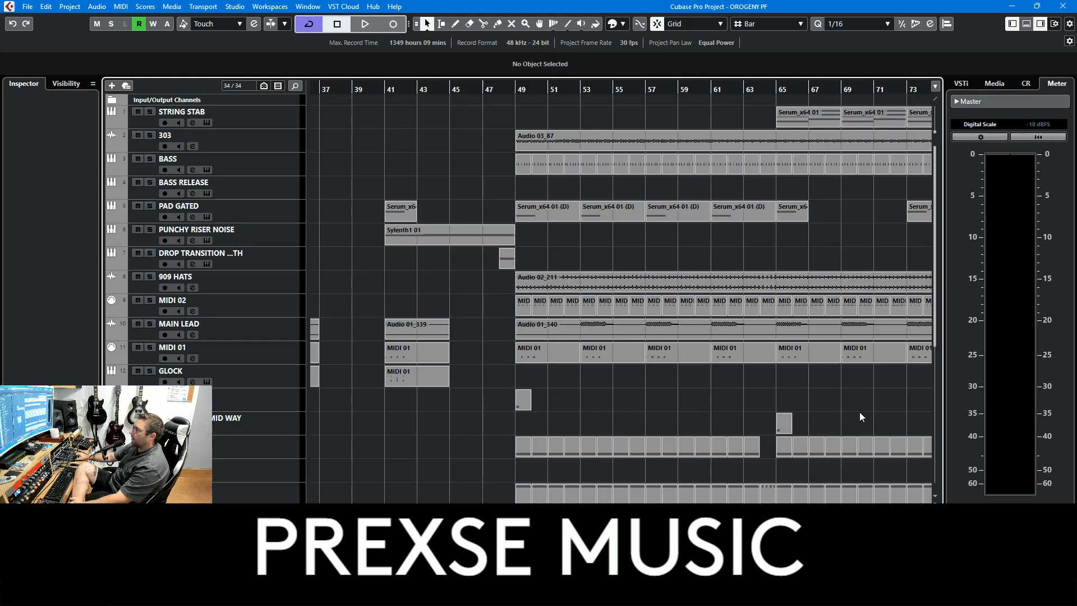
scroll(860, 412, right, 12)
scroll(544, 405, down, 6)
scroll(715, 452, right, 12)
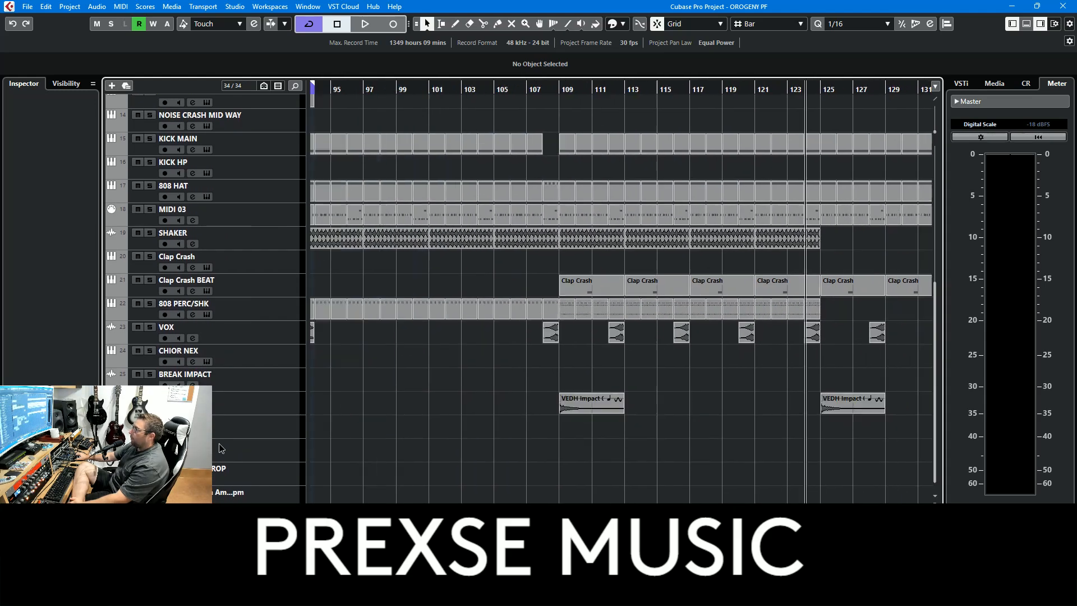
scroll(752, 438, up, 6)
scroll(788, 425, right, 1)
scroll(788, 424, right, 10)
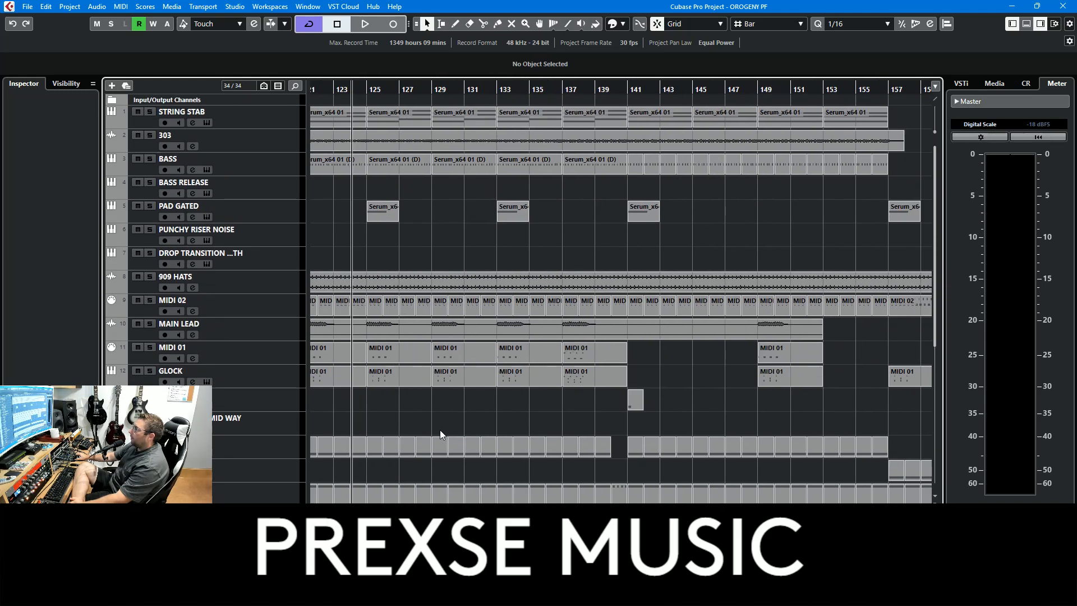
scroll(534, 415, right, 8)
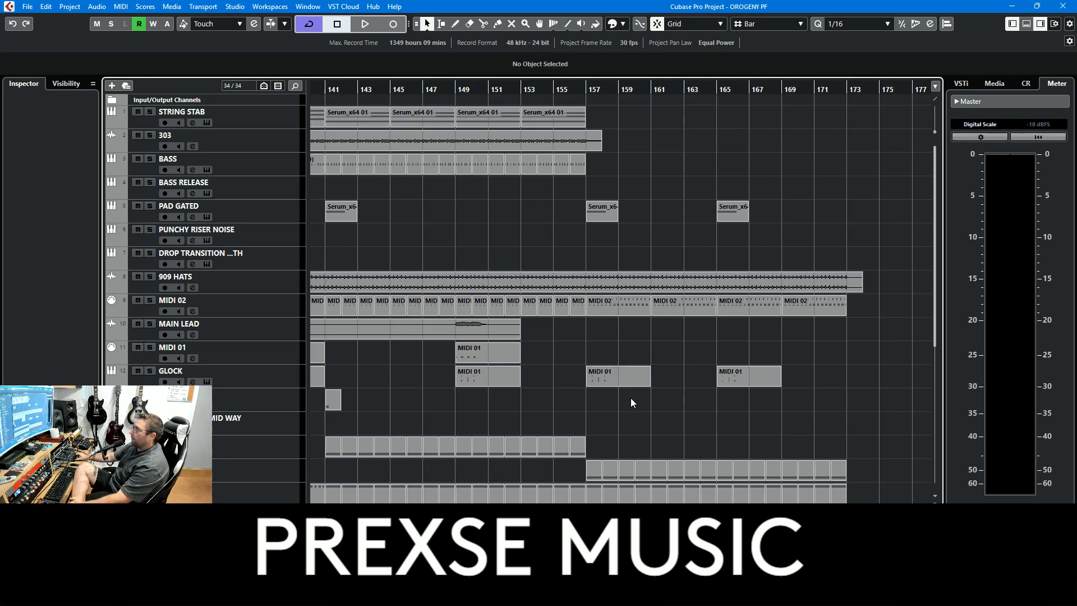